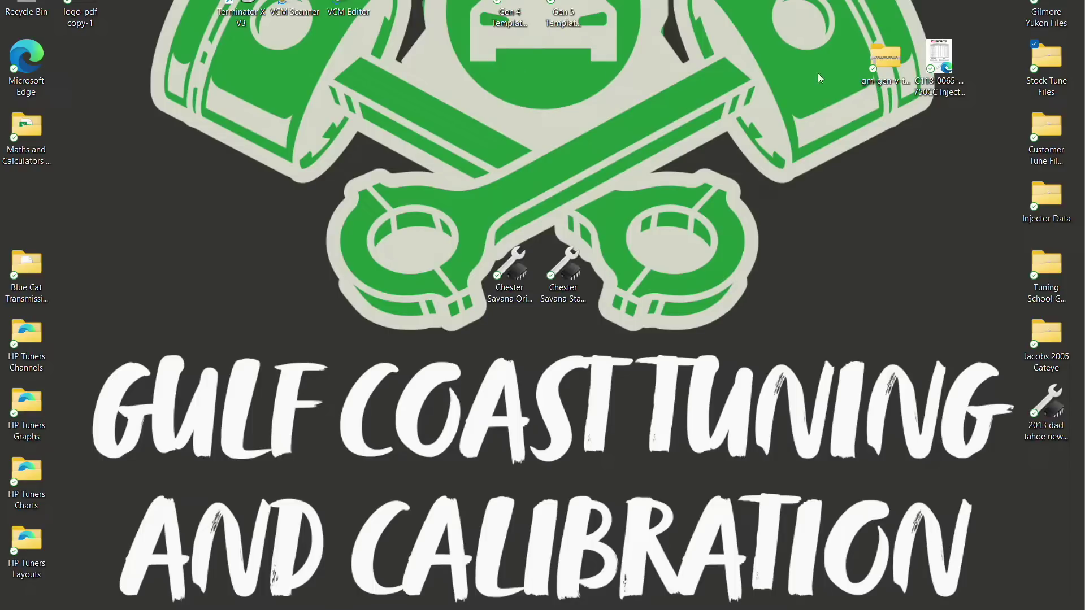
- Open the 2004 GMC Yukon 5.3 BONE STOCK FILE from the Stock Tune Files folder in VCM Editor and close its Engine settings
{"action": "double_click", "coordinate": [1048, 62]}
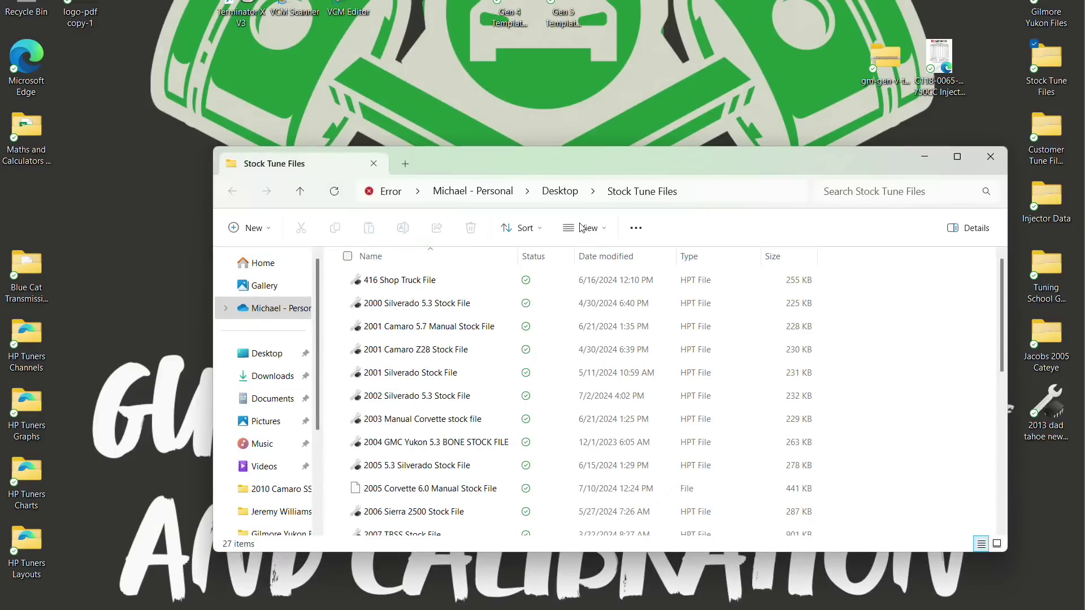
{"action": "double_click", "coordinate": [422, 443]}
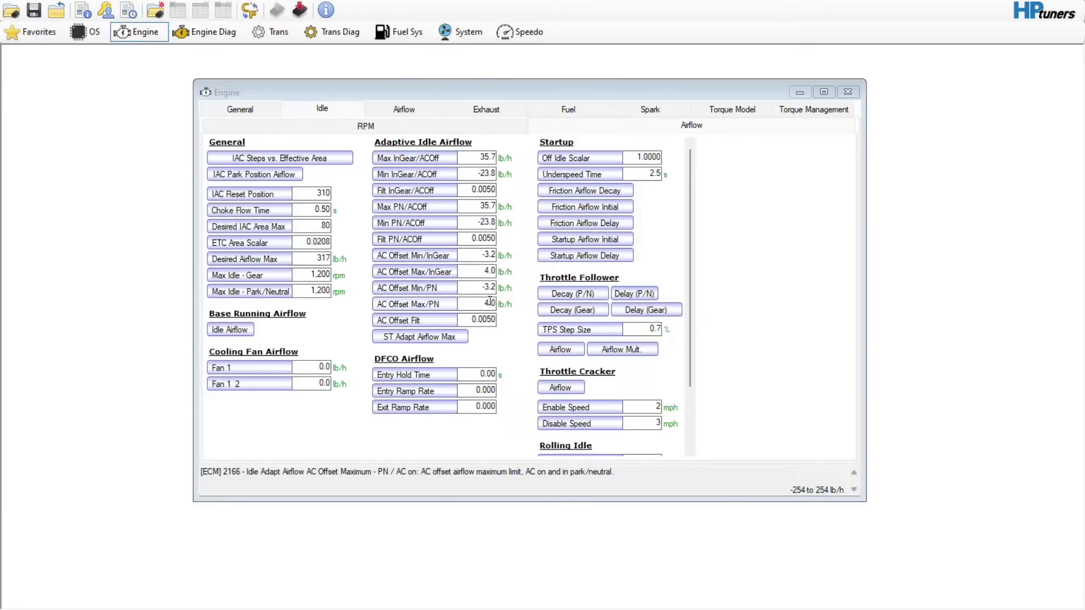
{"action": "left_click", "coordinate": [227, 108]}
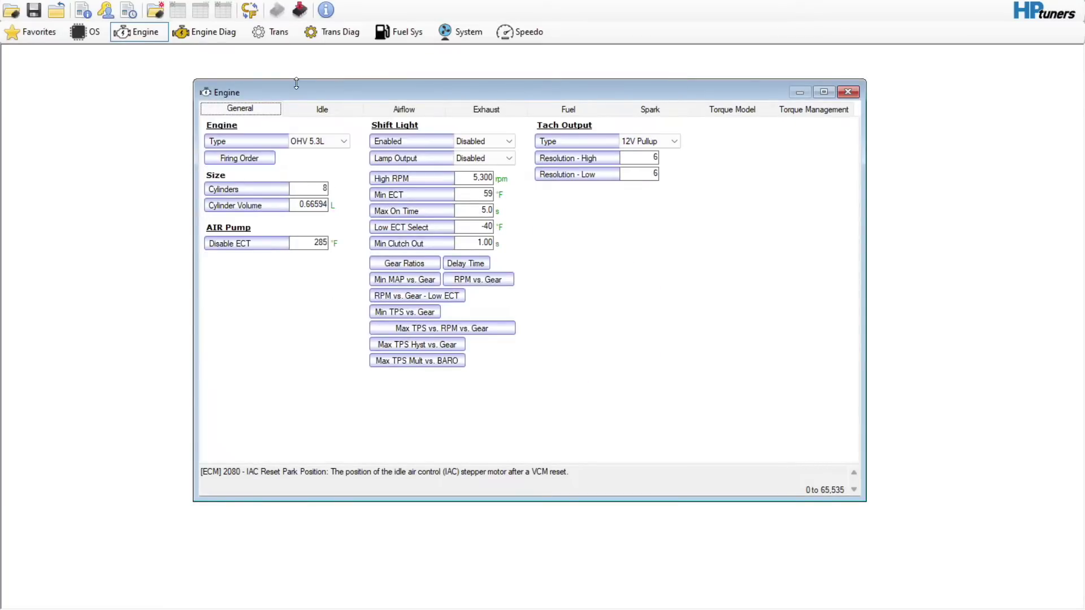
{"action": "left_click", "coordinate": [848, 91]}
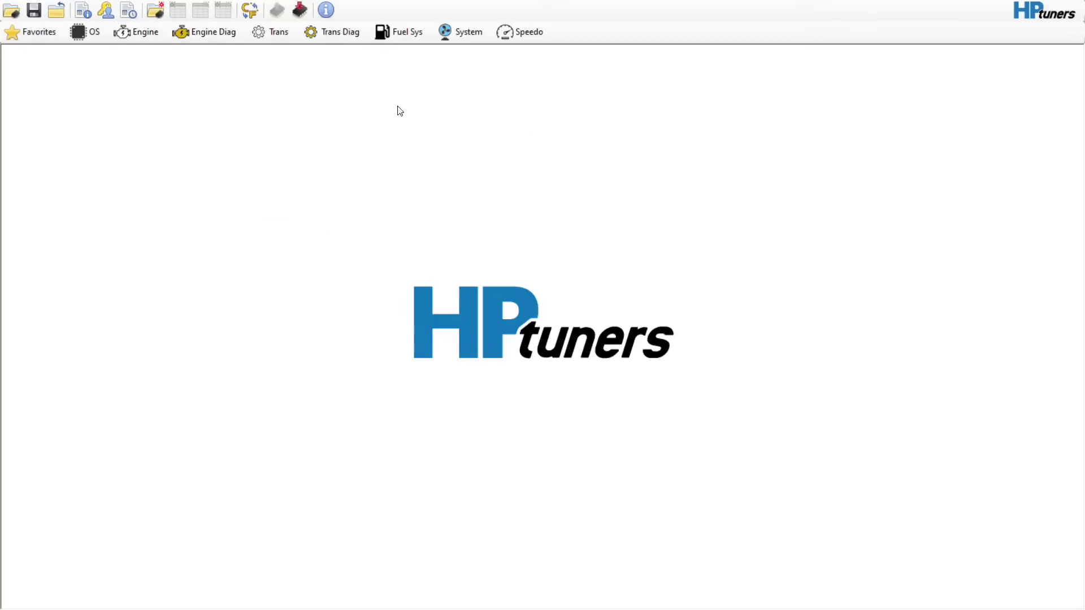
- Review the tune's overview details and the operating system code modifications on offer, closing each window after viewing
{"action": "left_click", "coordinate": [84, 14]}
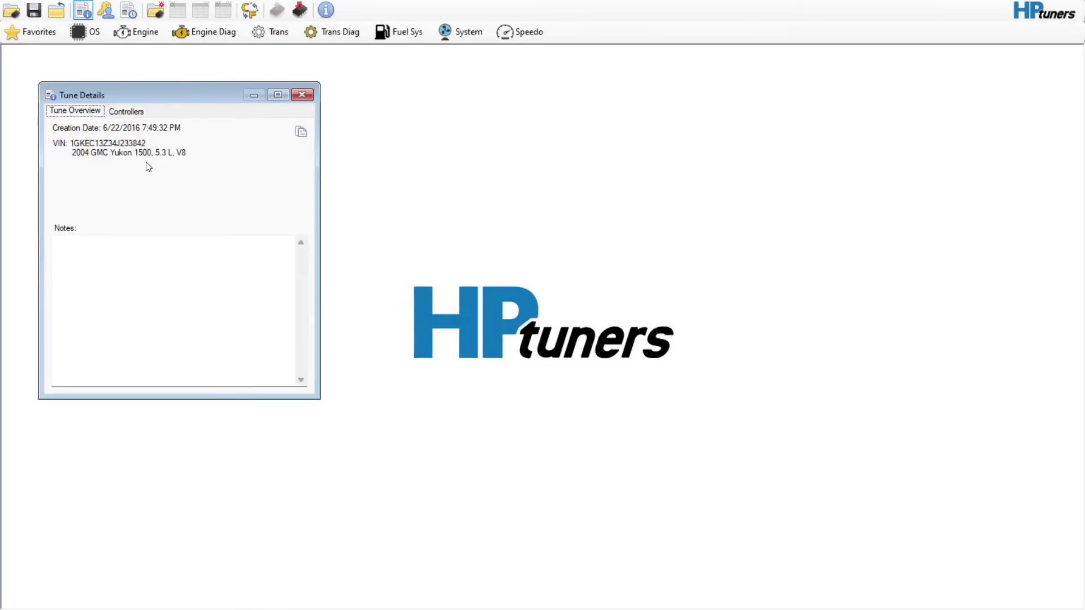
{"action": "left_click", "coordinate": [307, 99]}
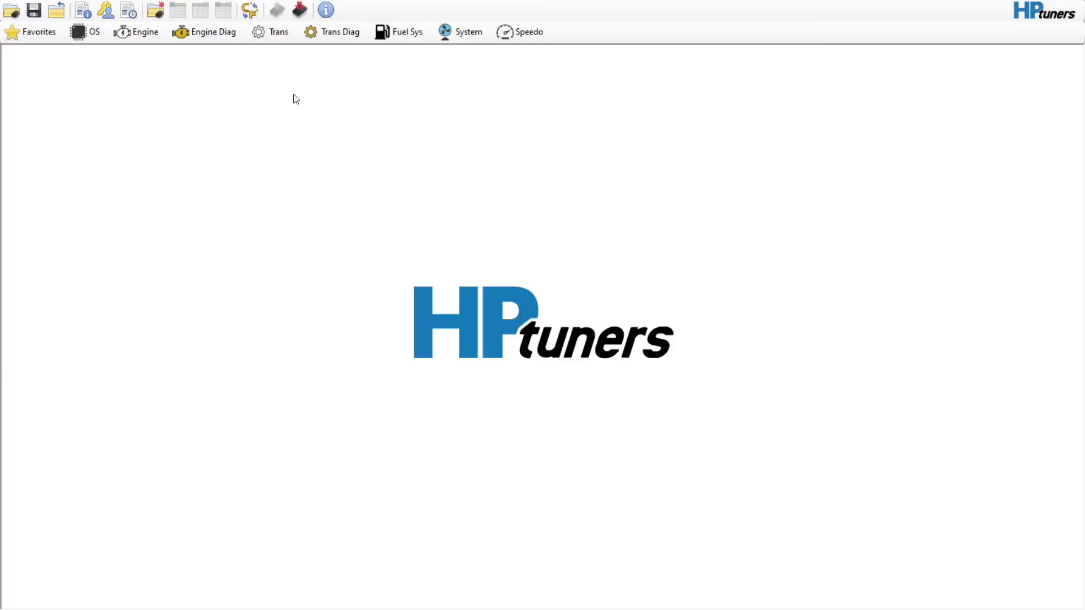
{"action": "left_click", "coordinate": [86, 33]}
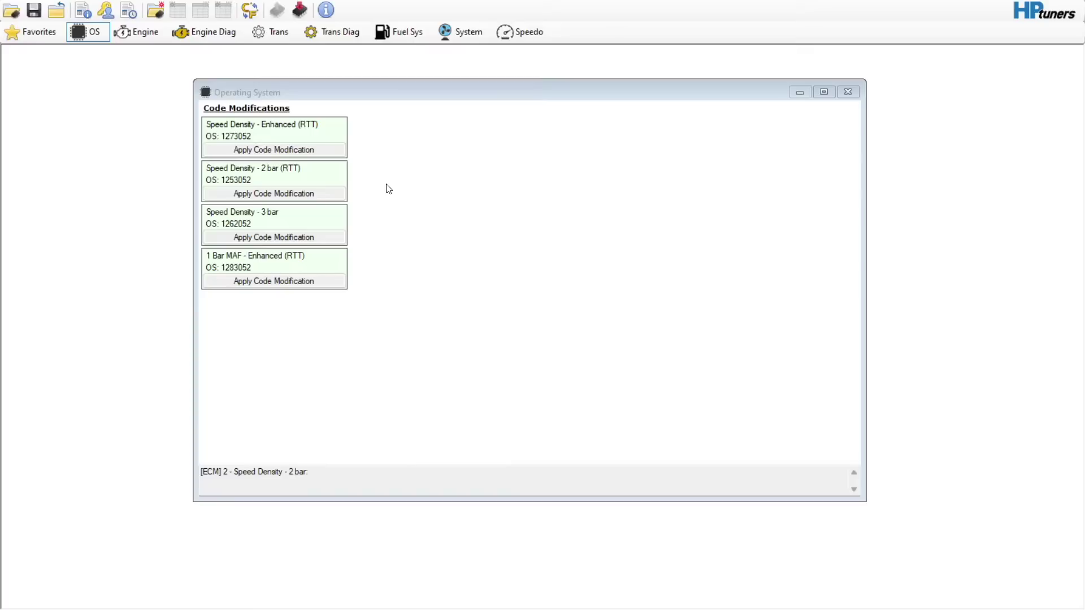
{"action": "left_click", "coordinate": [848, 92]}
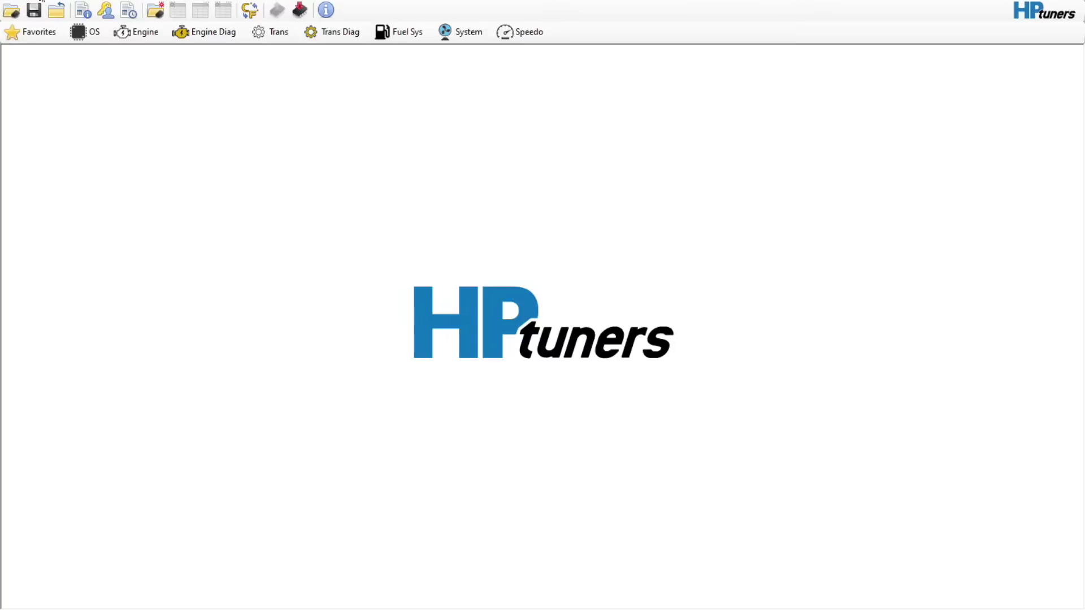
- Check the calibration details of the loaded tune once more, then close them
{"action": "left_click", "coordinate": [41, 1]}
{"action": "left_click", "coordinate": [43, 5]}
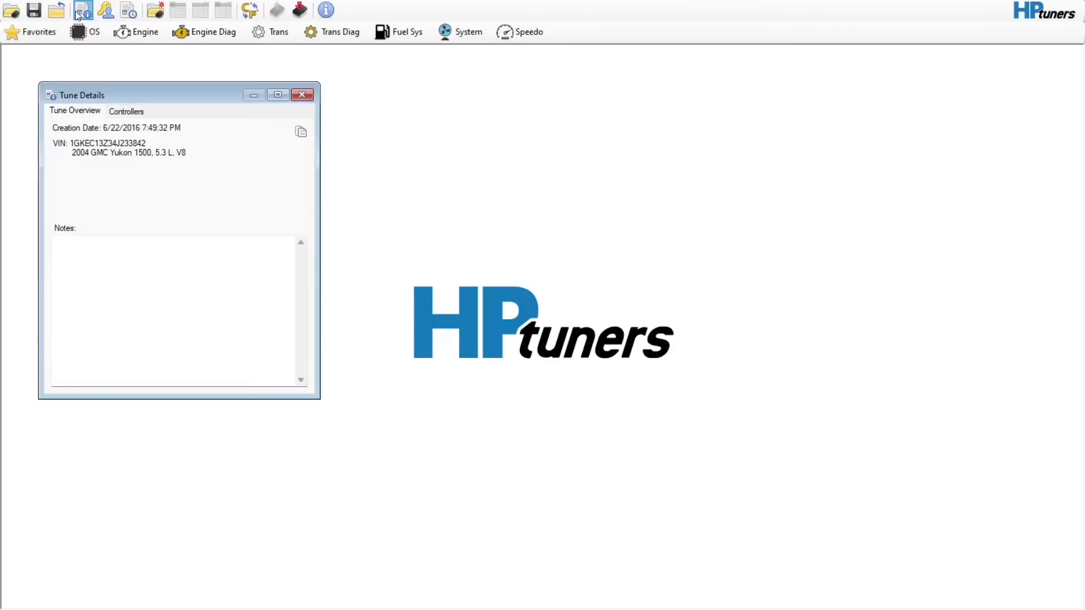
{"action": "left_click", "coordinate": [302, 94]}
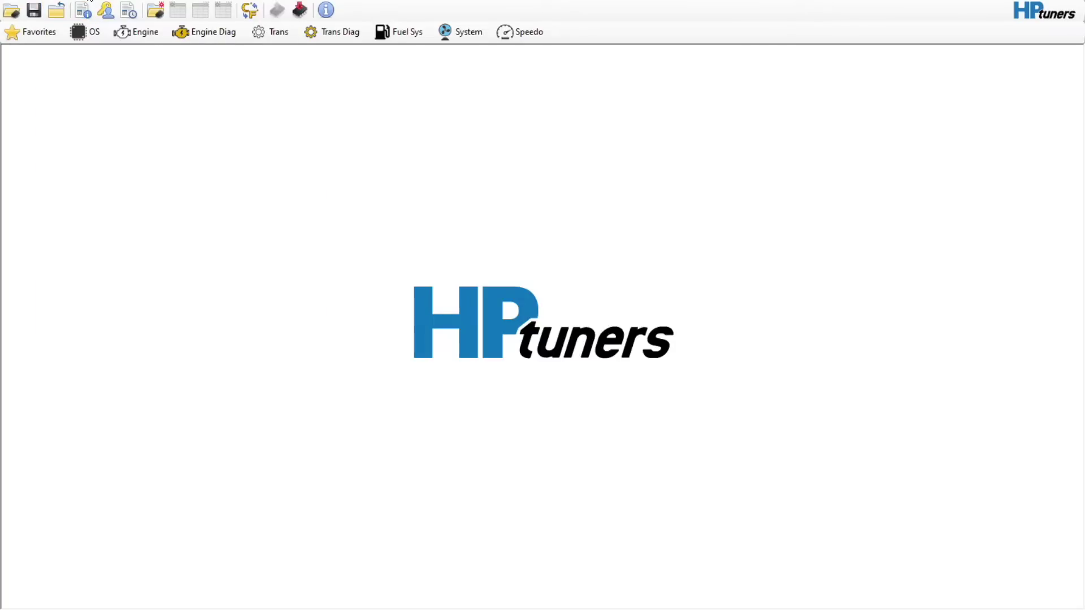
- View the tire size and gear ratio options in the Gear/Tire Wizard and close it without adjusting
{"action": "left_click", "coordinate": [100, 4]}
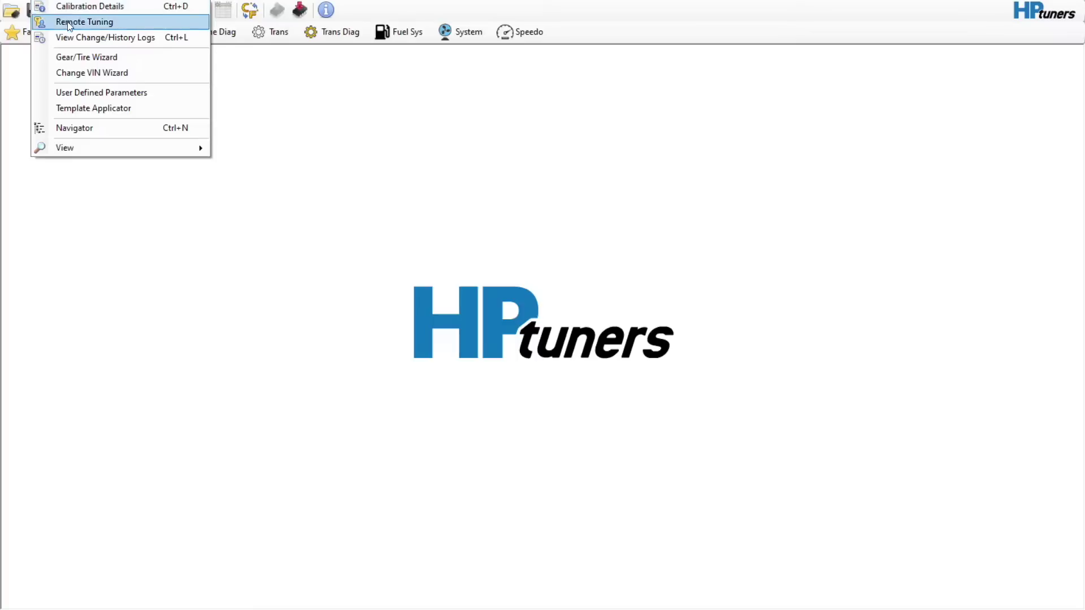
{"action": "left_click", "coordinate": [76, 57]}
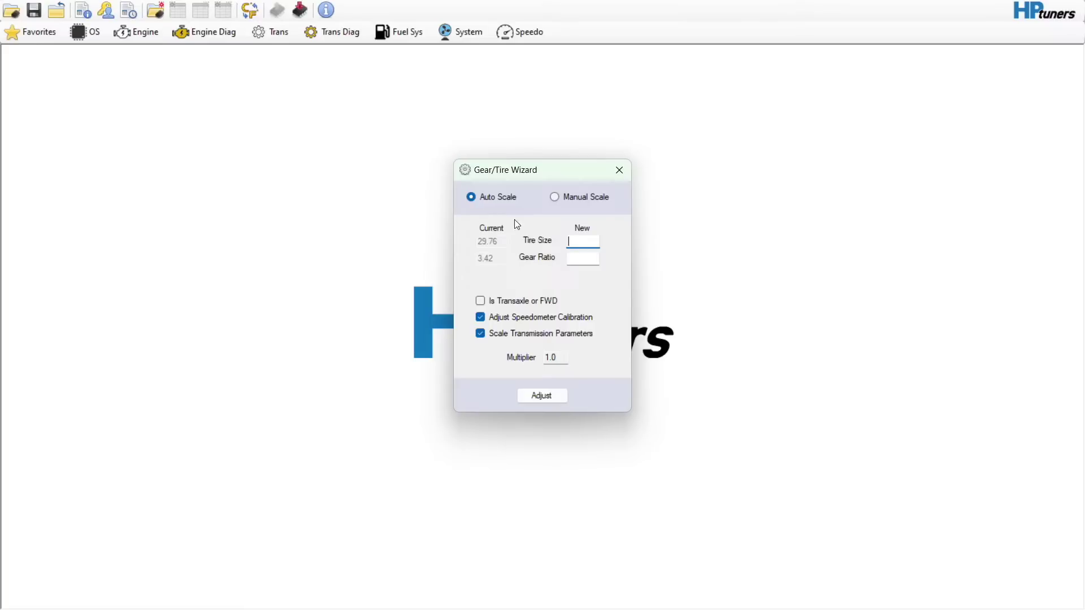
{"action": "left_click", "coordinate": [619, 170]}
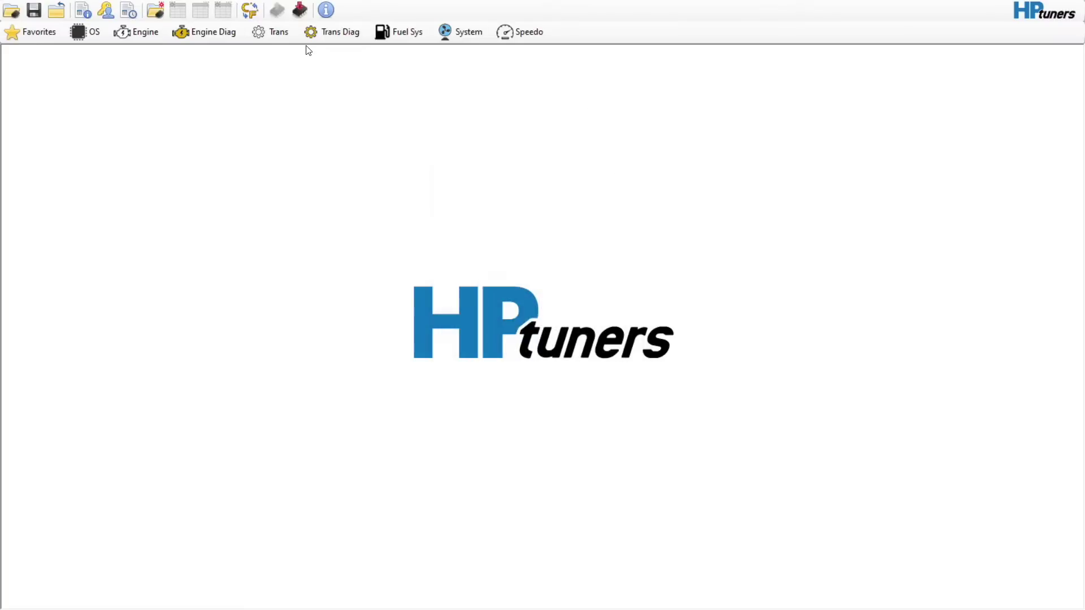
- Look over the Unit Conversion tool, including its tire size calculator, and close it
{"action": "left_click", "coordinate": [181, 0]}
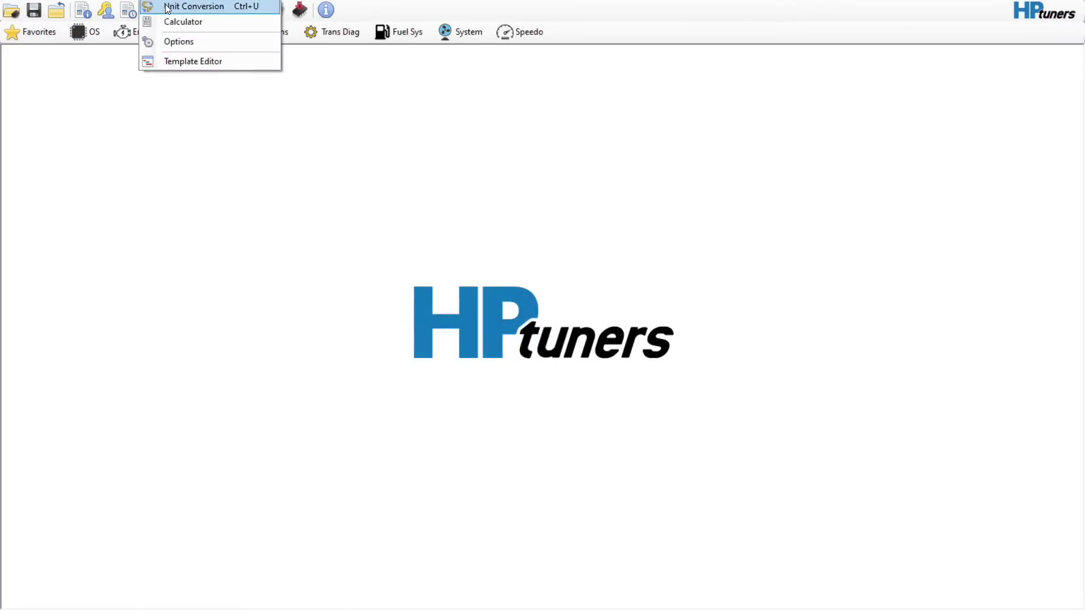
{"action": "left_click", "coordinate": [168, 6]}
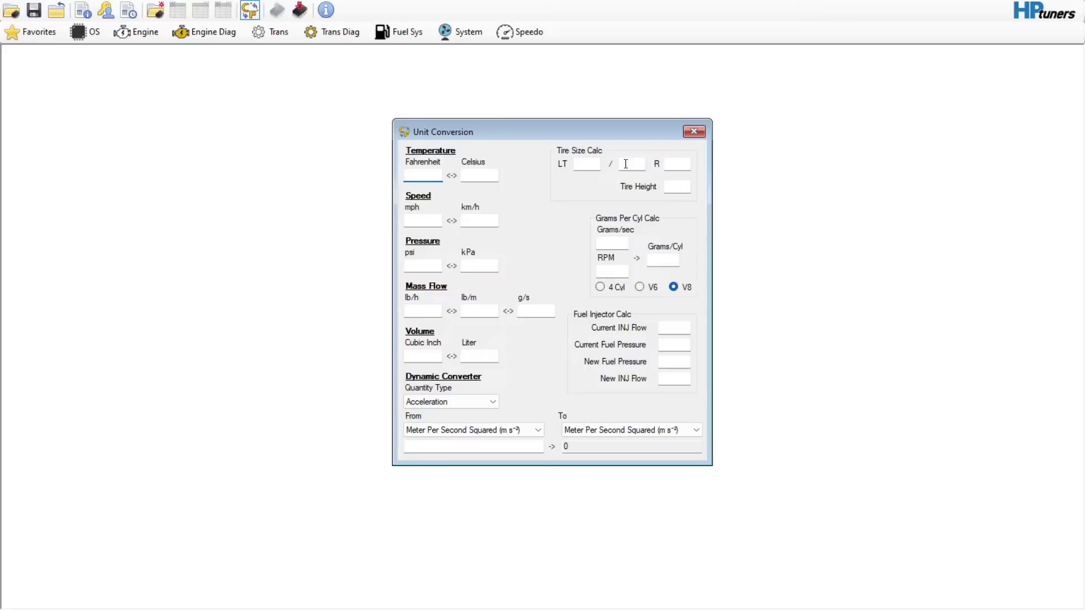
{"action": "left_click", "coordinate": [693, 131]}
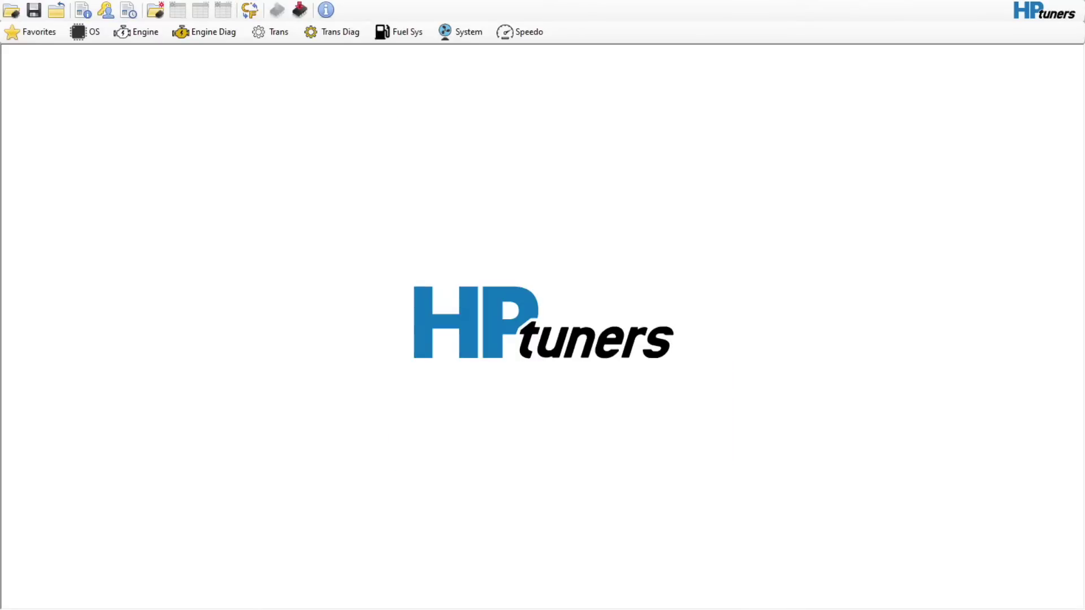
- Revisit the Gear/Tire Wizard's new tire size entry, close it, and look through the remaining editing tools
{"action": "left_click", "coordinate": [43, 1]}
{"action": "left_click", "coordinate": [109, 60]}
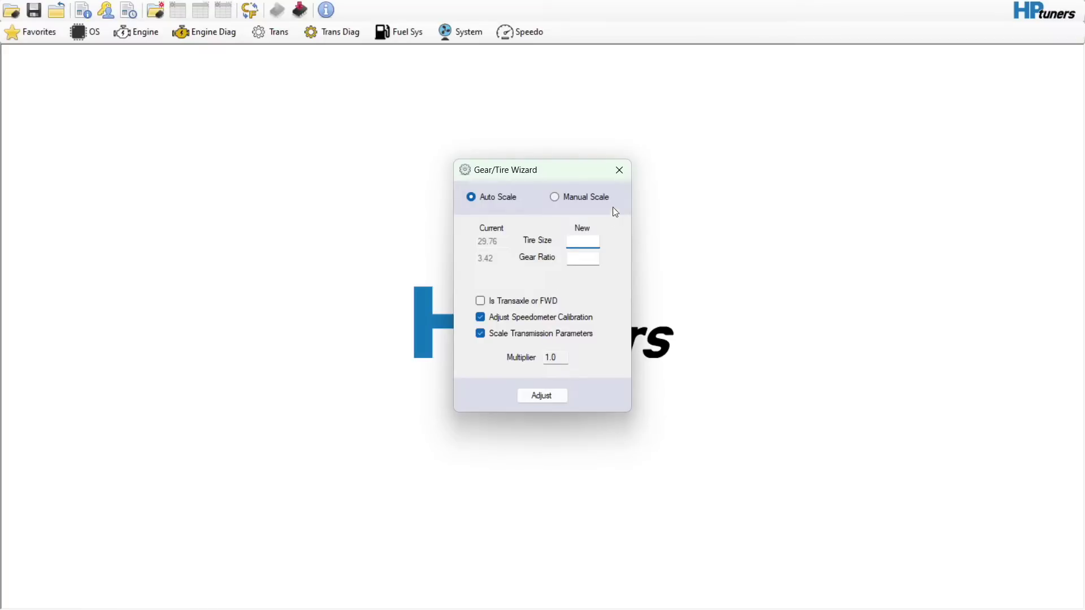
{"action": "left_click", "coordinate": [620, 177]}
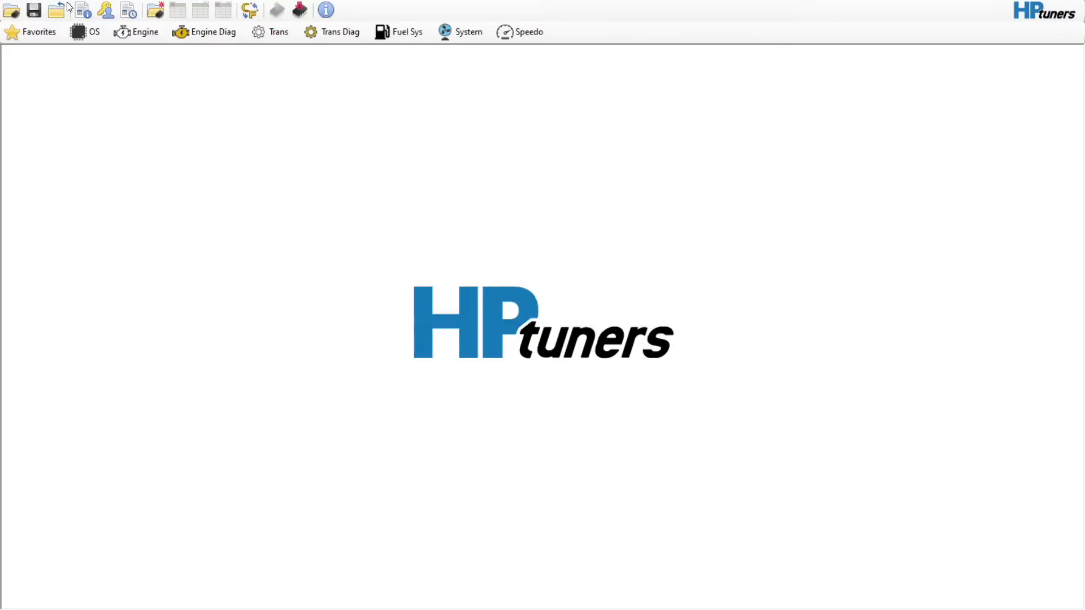
{"action": "left_click", "coordinate": [42, 1]}
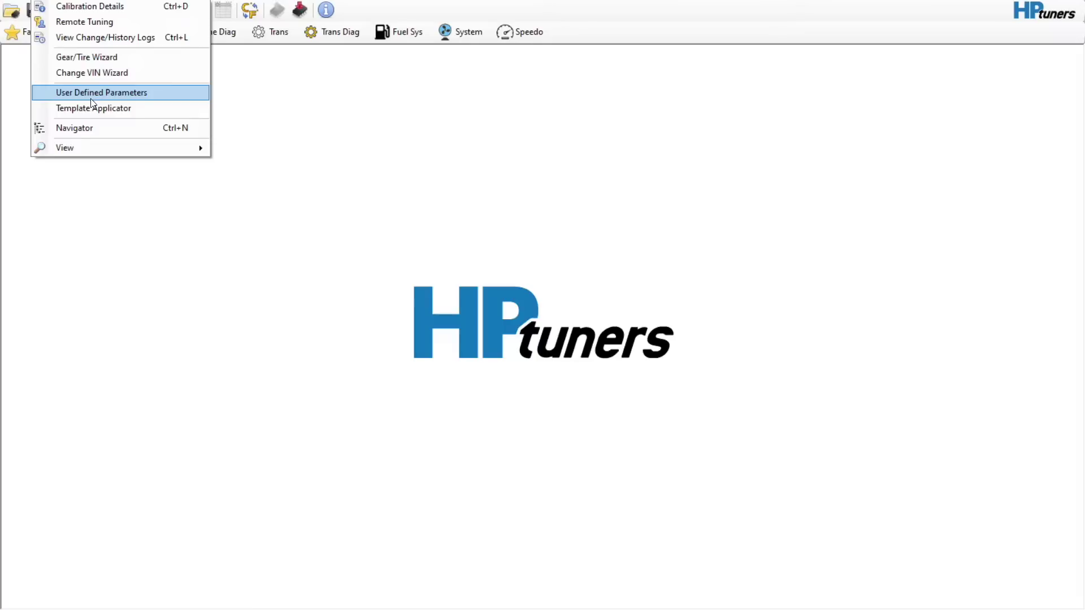
{"action": "left_click", "coordinate": [233, 78]}
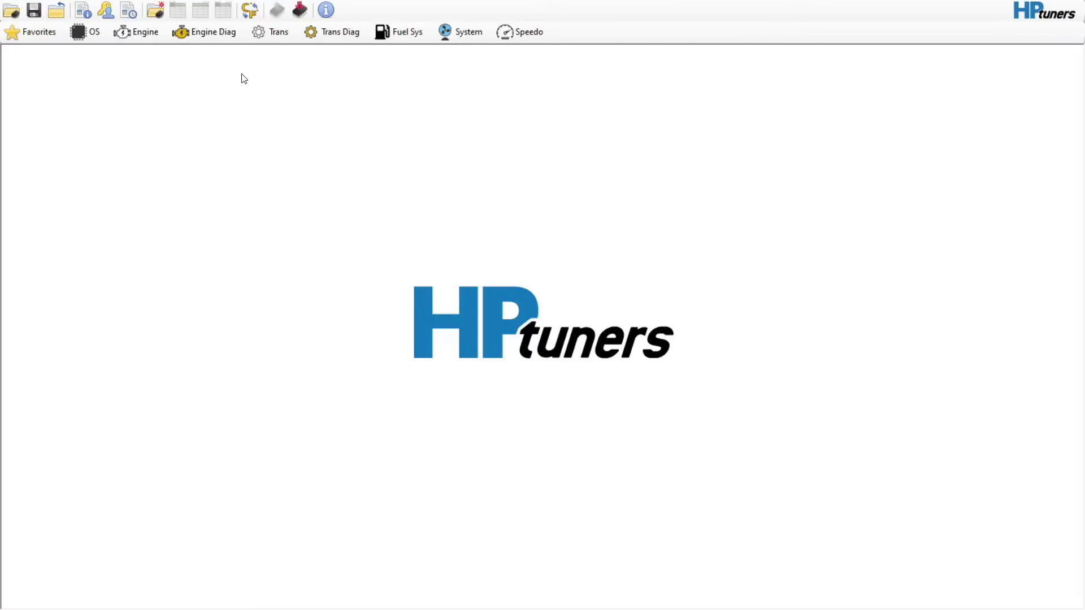
- Examine the engine's general settings, highlighting the cylinder volume value without changing it
{"action": "left_click", "coordinate": [138, 32]}
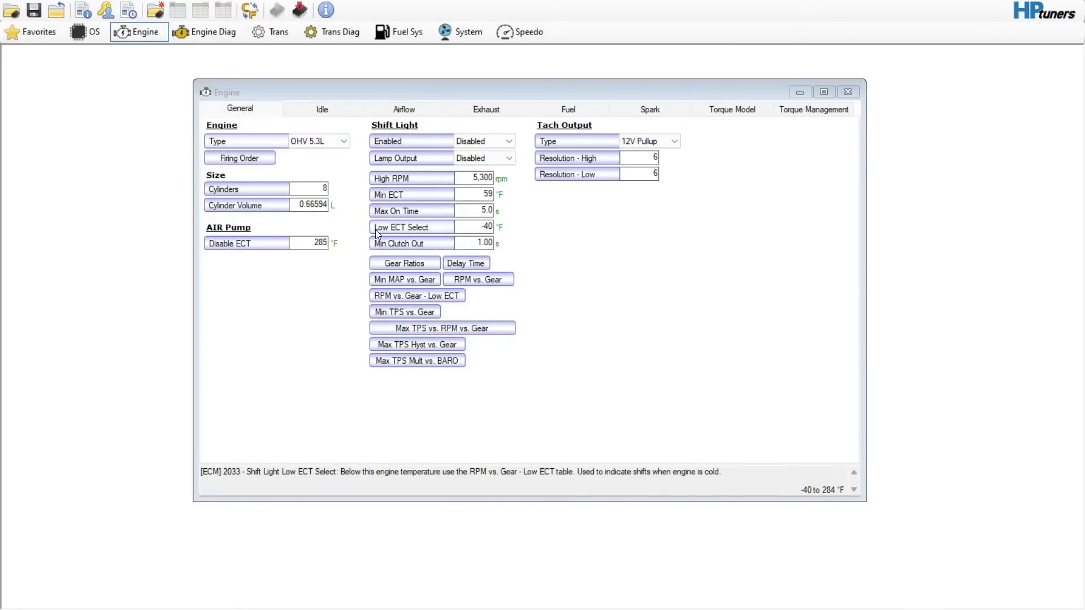
{"action": "left_click", "coordinate": [296, 205]}
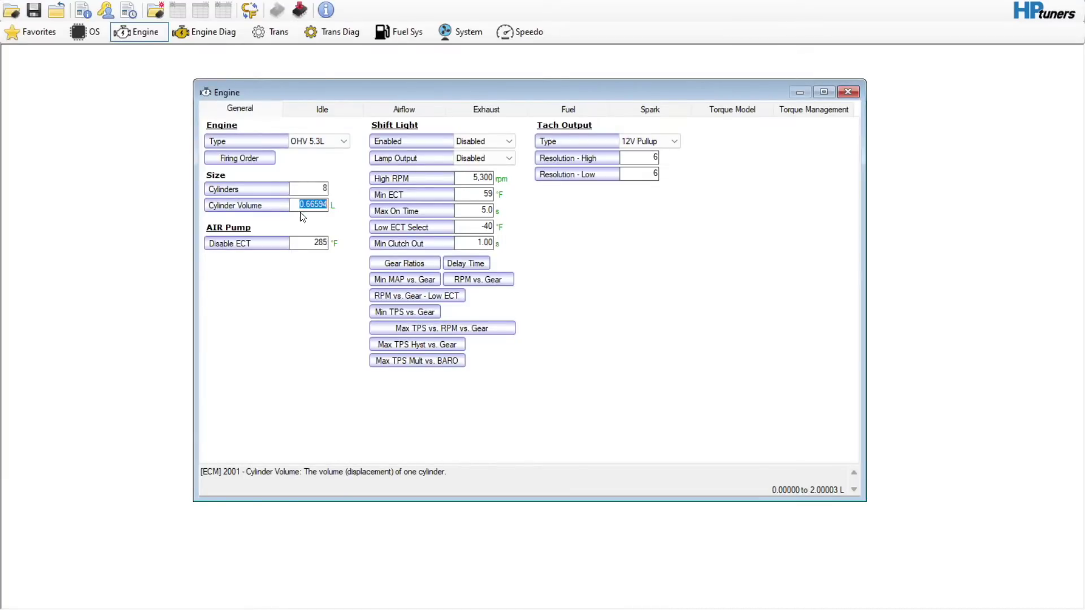
{"action": "left_click", "coordinate": [335, 207]}
{"action": "left_click", "coordinate": [336, 207]}
{"action": "left_click", "coordinate": [336, 208]}
{"action": "left_click", "coordinate": [335, 207]}
{"action": "left_click", "coordinate": [335, 208]}
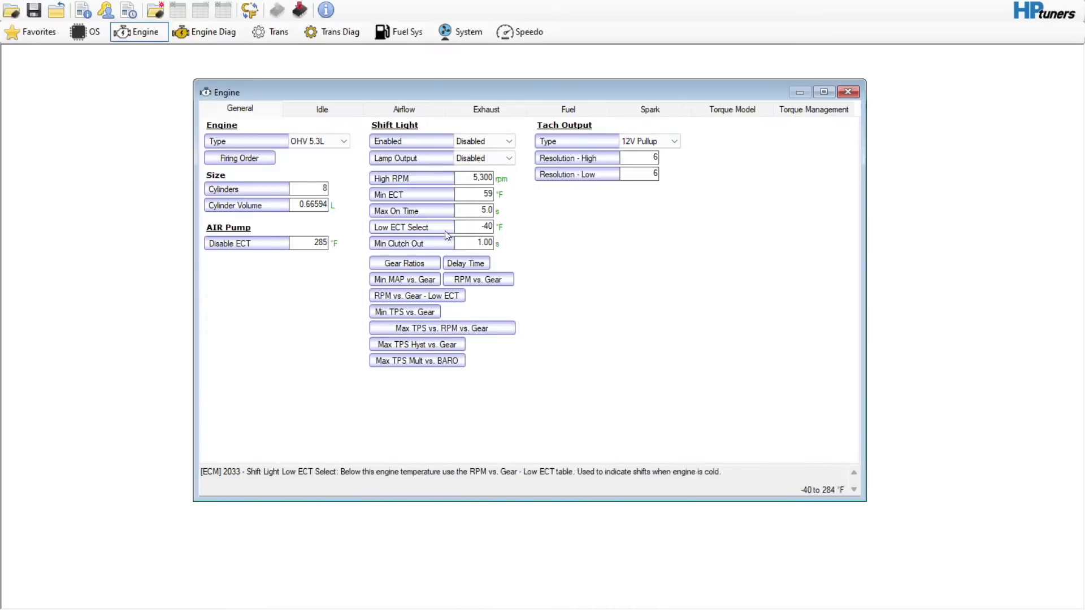
- Examine the idle RPM settings, including the base target idle speed versus coolant temperature table and the adaptive idle parameters
{"action": "left_click", "coordinate": [318, 112]}
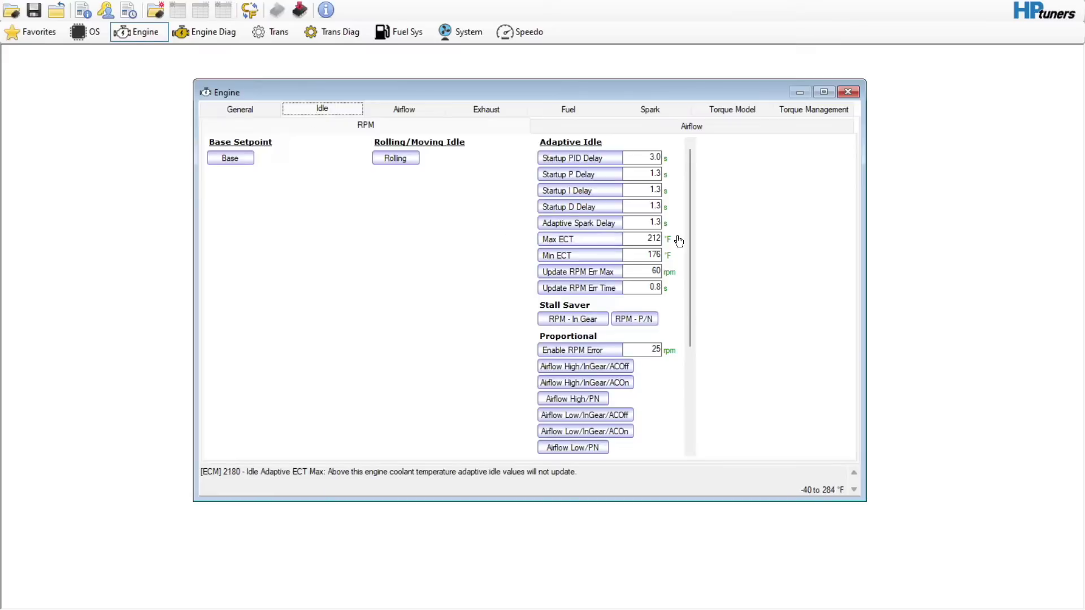
{"action": "mouse_move", "coordinate": [689, 236]}
{"action": "left_mouse_down"}
{"action": "mouse_move", "coordinate": [683, 359]}
{"action": "mouse_move", "coordinate": [685, 249]}
{"action": "left_mouse_up"}
{"action": "left_click", "coordinate": [238, 161]}
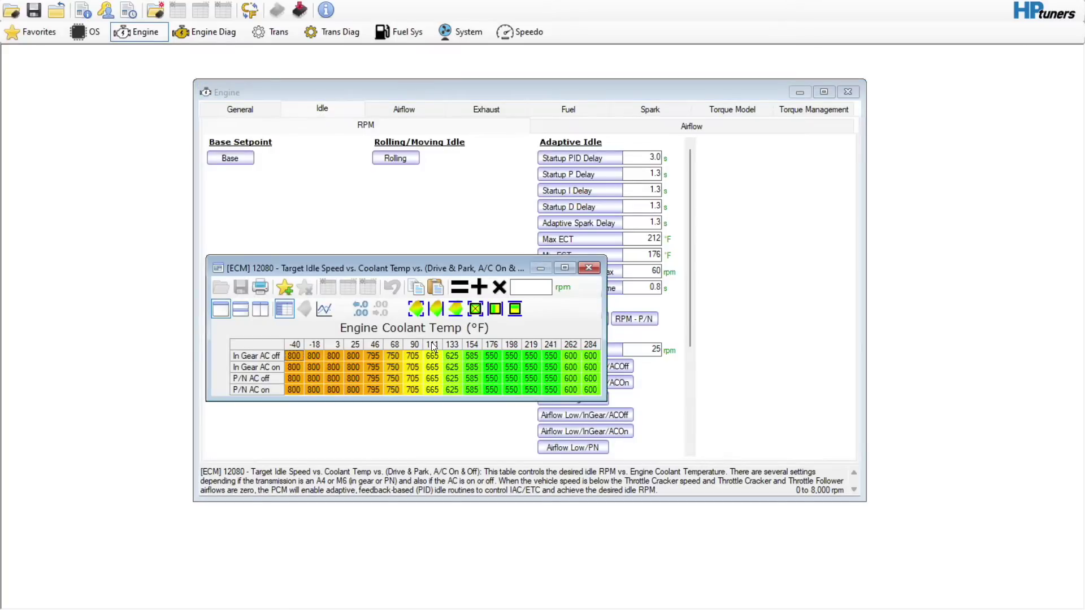
{"action": "left_click", "coordinate": [588, 268]}
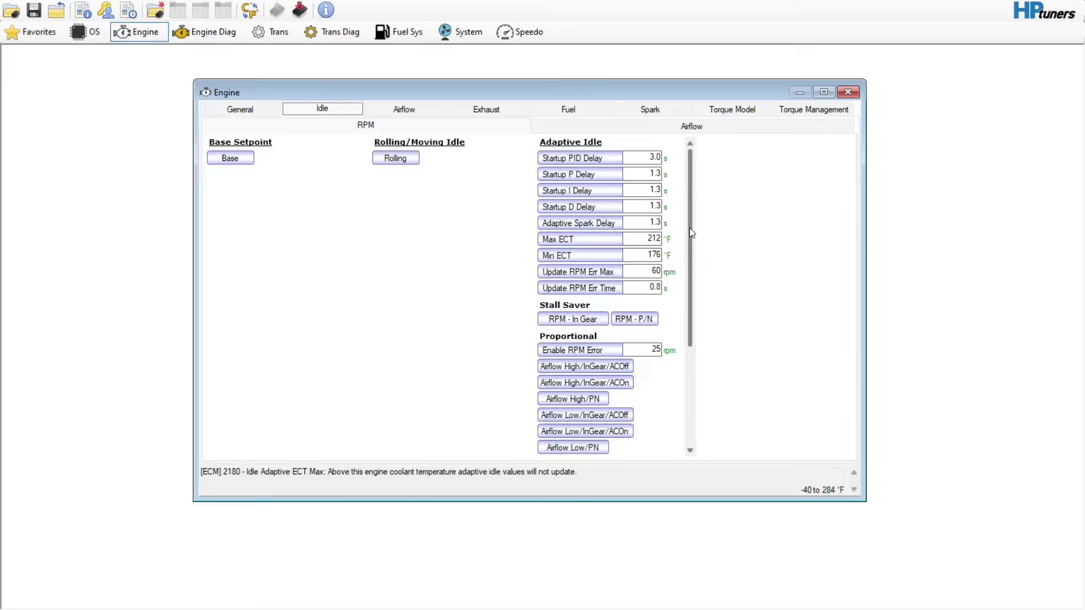
{"action": "mouse_move", "coordinate": [690, 229]}
{"action": "left_mouse_down"}
{"action": "mouse_move", "coordinate": [683, 350]}
{"action": "mouse_move", "coordinate": [681, 231]}
{"action": "left_mouse_up"}
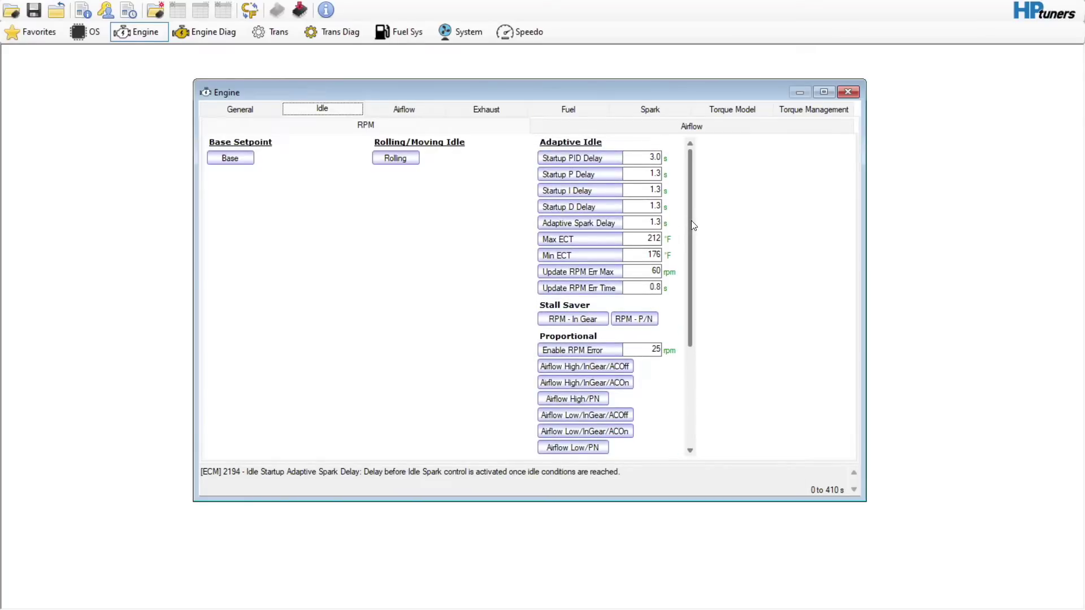
- Show the idle airflow settings and highlight the ETC Area Scalar value
{"action": "left_click", "coordinate": [681, 127]}
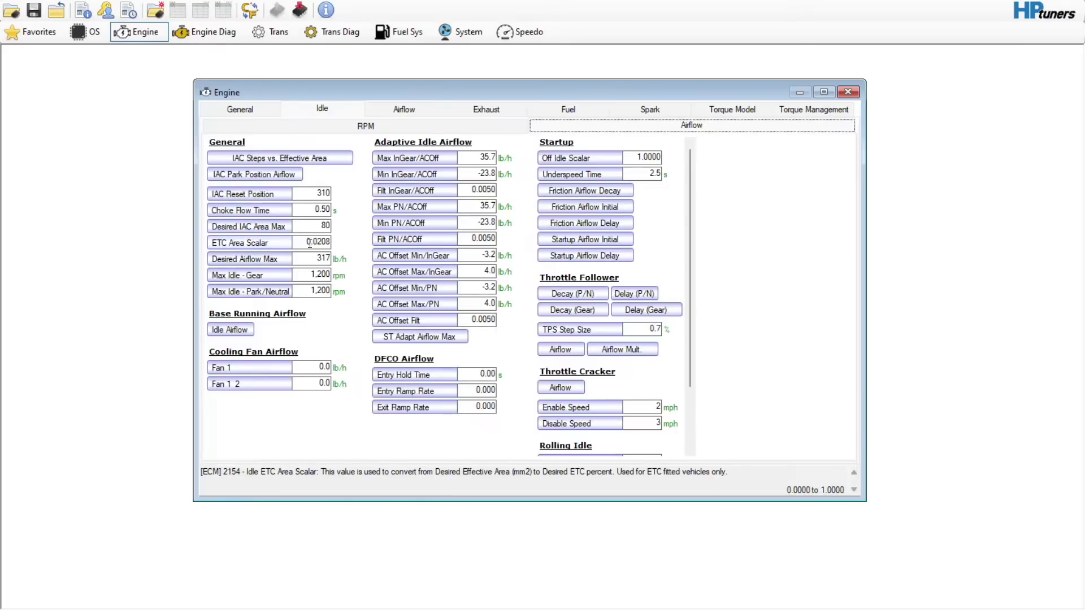
{"action": "left_click", "coordinate": [303, 242]}
{"action": "double_click", "coordinate": [303, 242]}
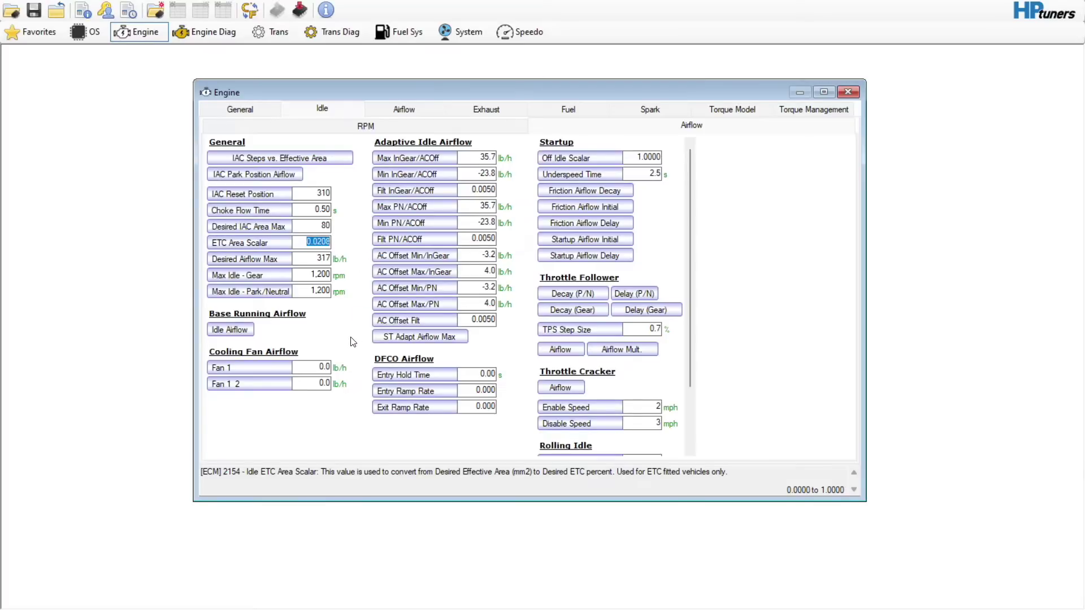
- Inspect the base running idle airflow versus coolant temperature table and its graph, then close it
{"action": "left_click", "coordinate": [244, 331]}
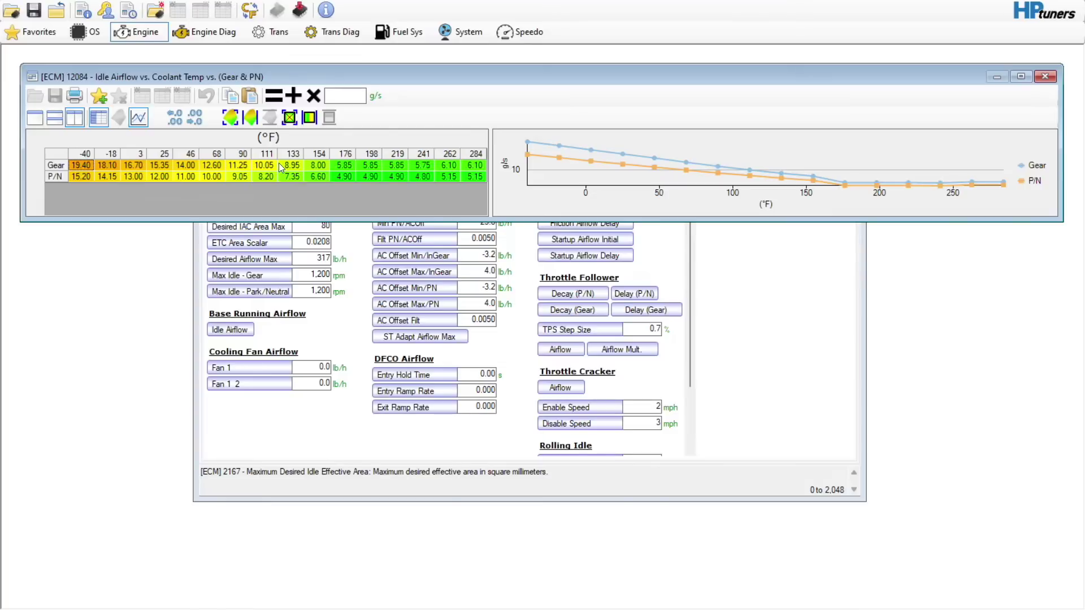
{"action": "left_click", "coordinate": [686, 162]}
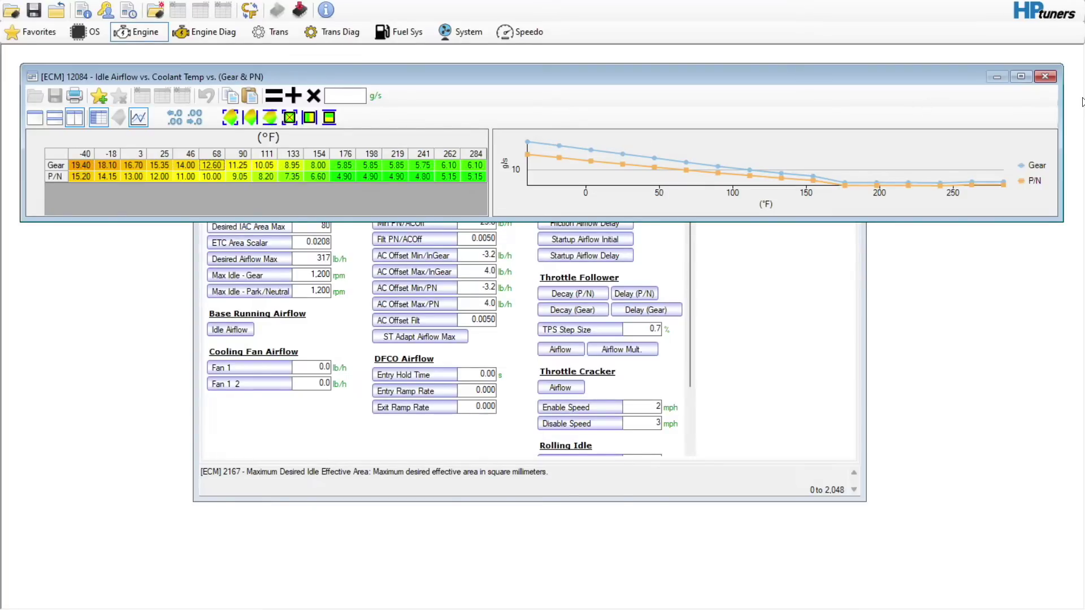
{"action": "left_click", "coordinate": [1045, 77]}
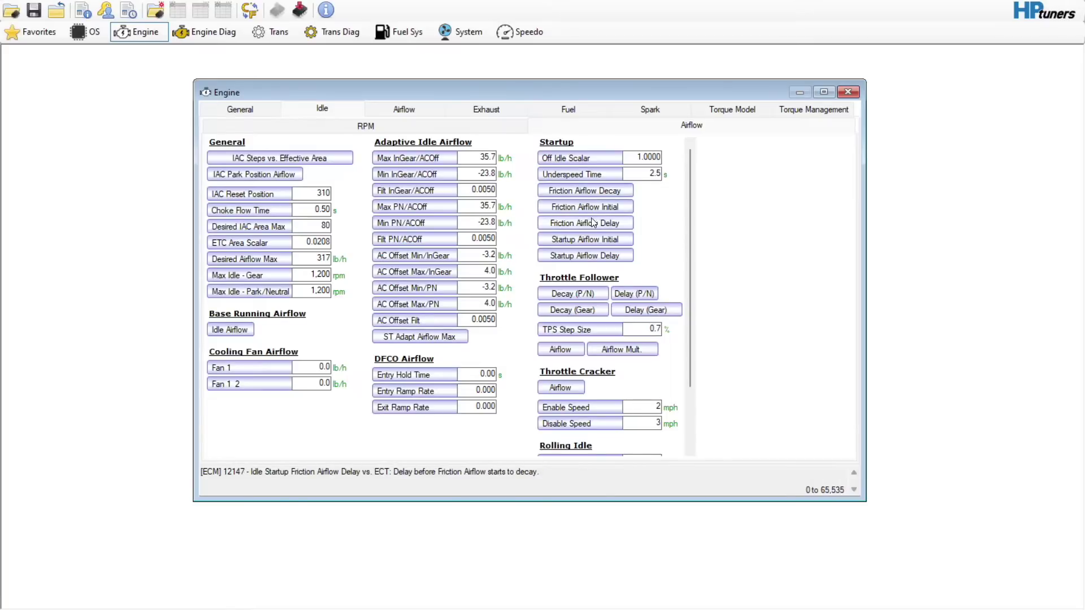
- Inspect the initial startup airflow versus coolant temperature table, close it, and look over the throttle follower, throttle cracker and rolling idle settings
{"action": "left_click", "coordinate": [581, 240]}
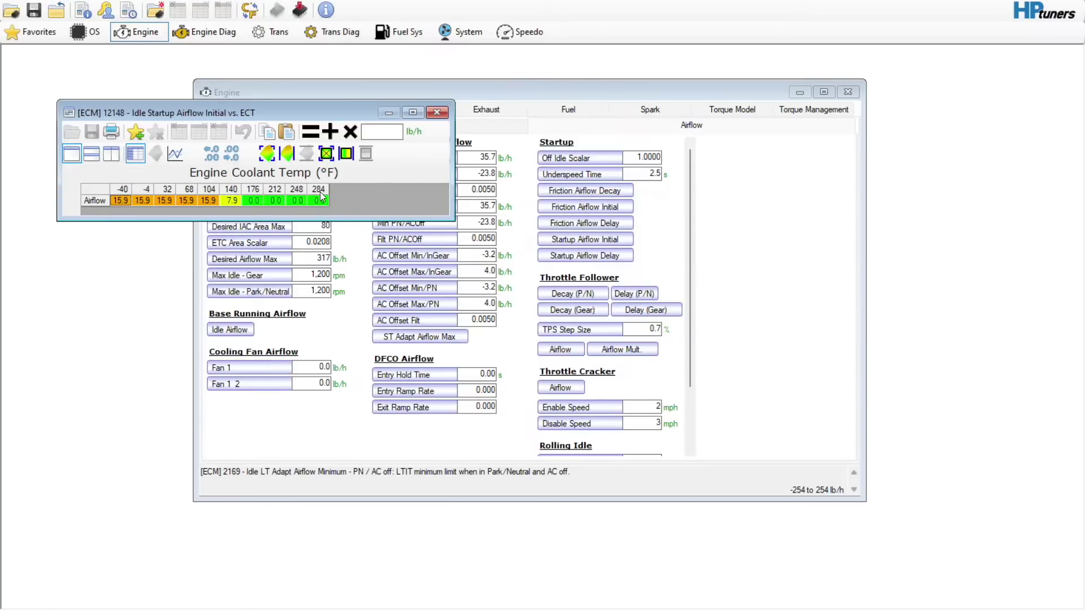
{"action": "left_click", "coordinate": [437, 112]}
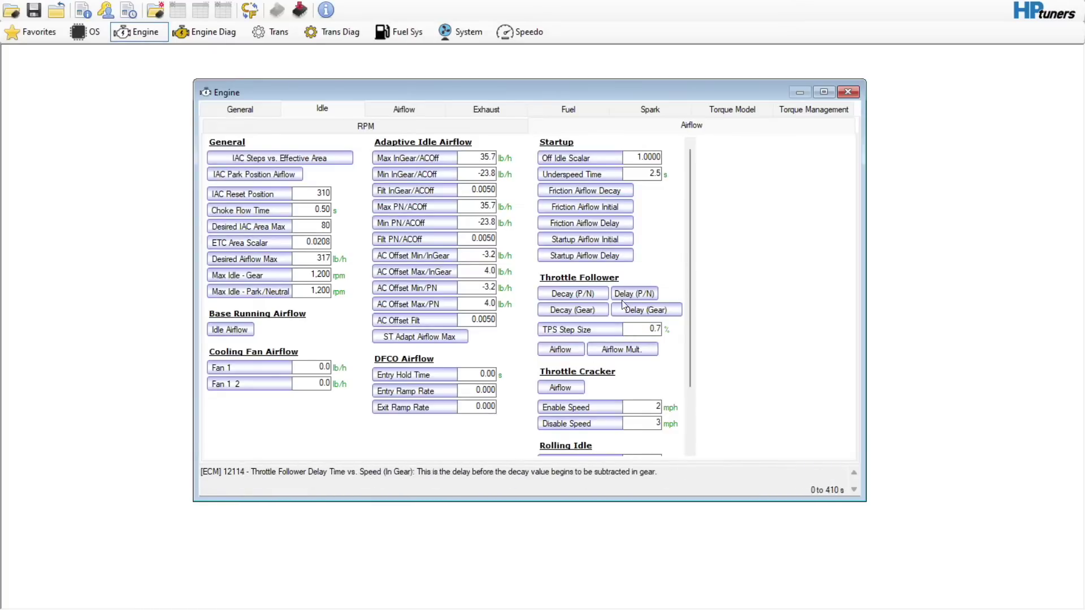
{"action": "scroll", "coordinate": [688, 327], "scroll_direction": "down", "scroll_amount": 2}
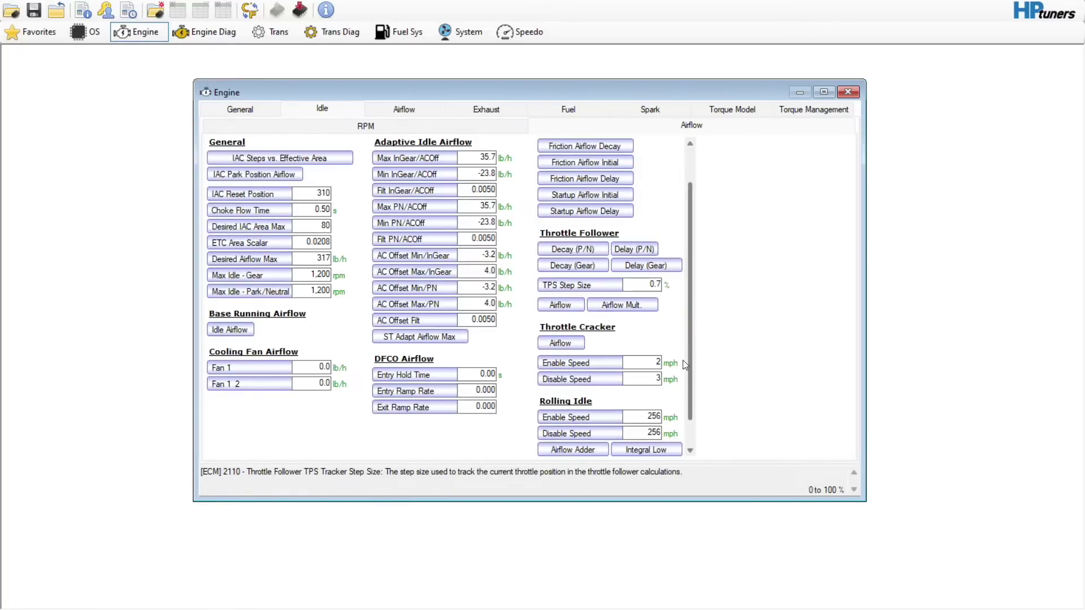
- Inspect the Throttle Cracker Airflow vs. RPM vs. Speed table and its 3D graph, highlighting the low-speed, low-RPM cells, then close it
{"action": "left_click", "coordinate": [554, 342]}
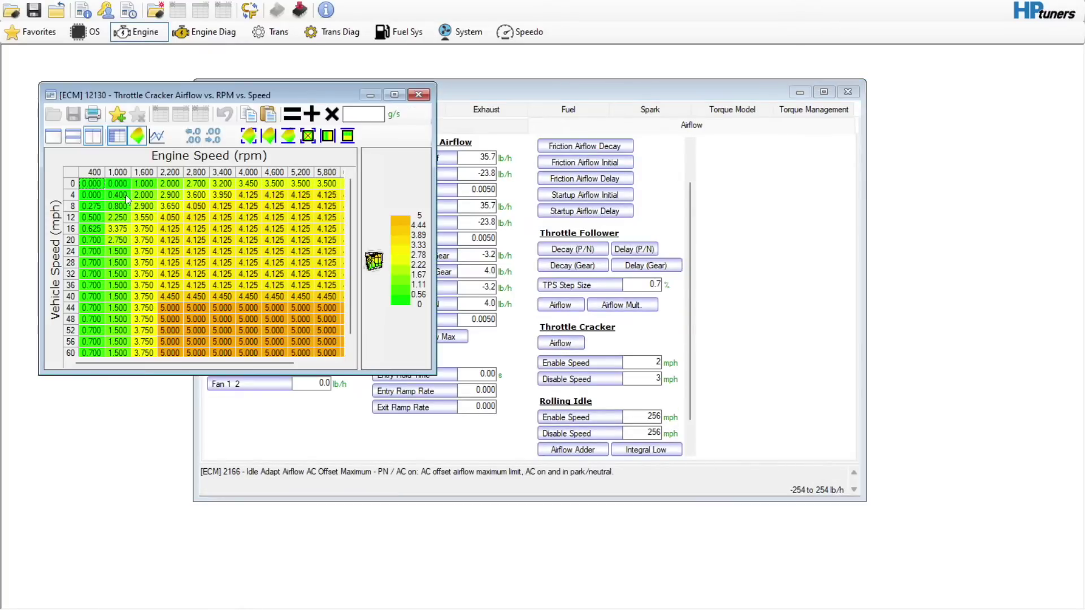
{"action": "left_click_drag", "start_coordinate": [88, 187], "coordinate": [191, 245]}
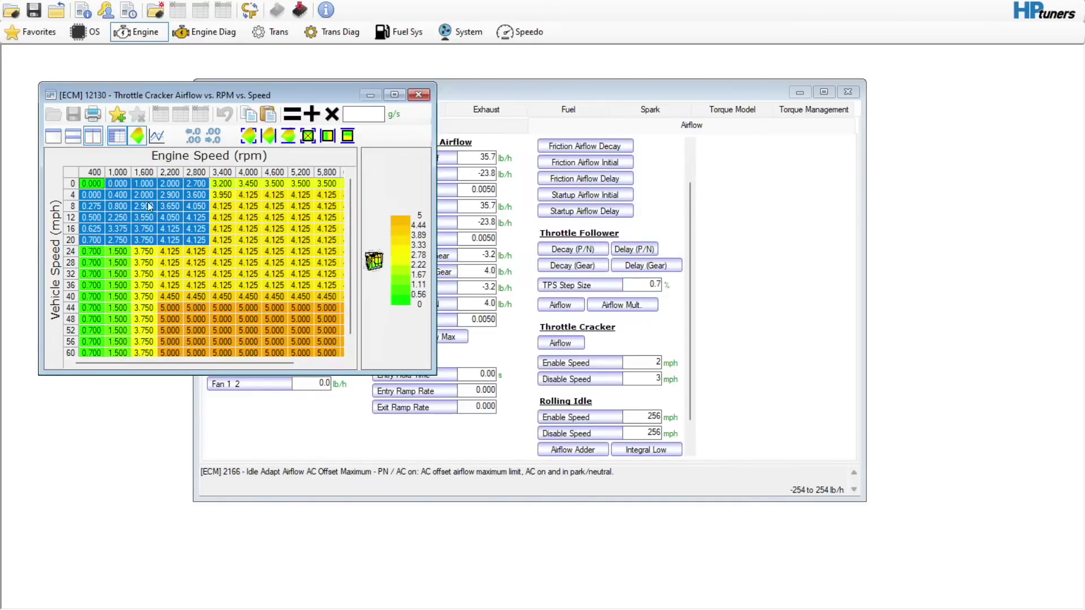
{"action": "left_click_drag", "start_coordinate": [360, 297], "coordinate": [244, 271]}
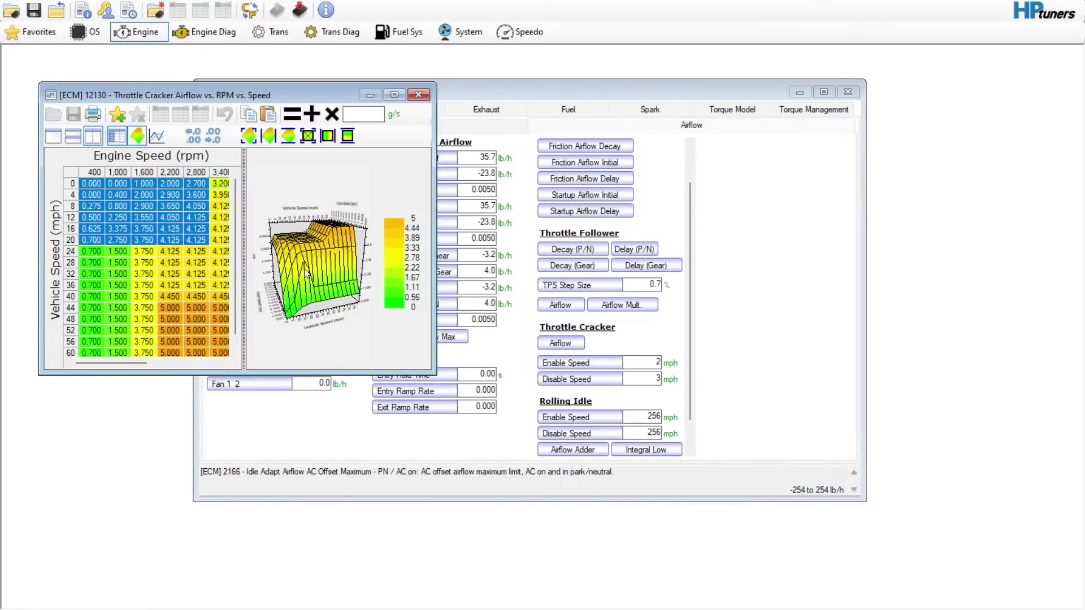
{"action": "left_click_drag", "start_coordinate": [306, 273], "coordinate": [332, 284]}
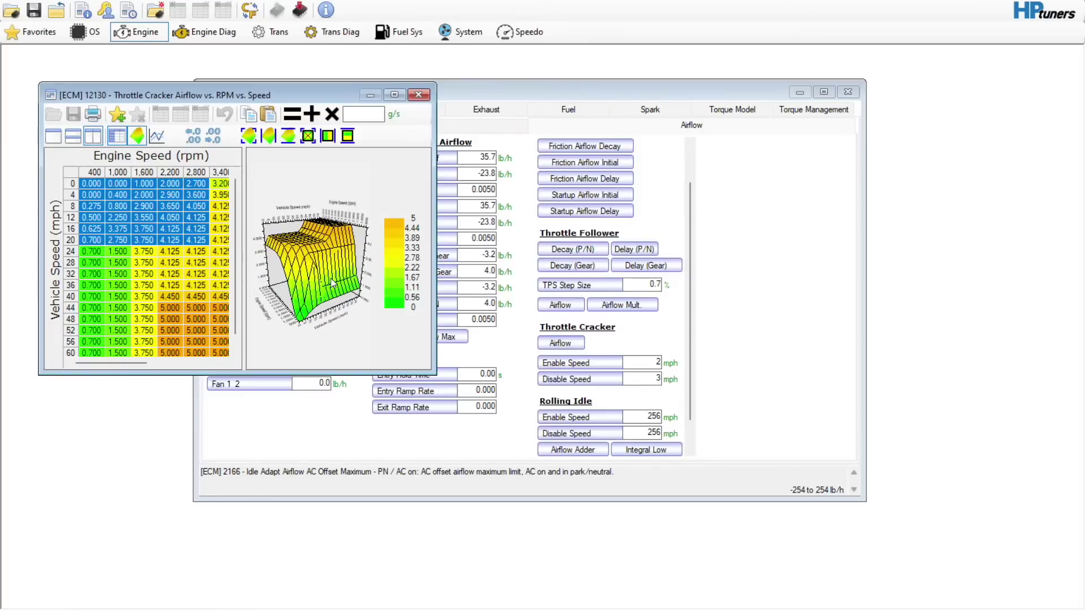
{"action": "left_click_drag", "start_coordinate": [246, 271], "coordinate": [320, 273]}
{"action": "left_click", "coordinate": [147, 226]}
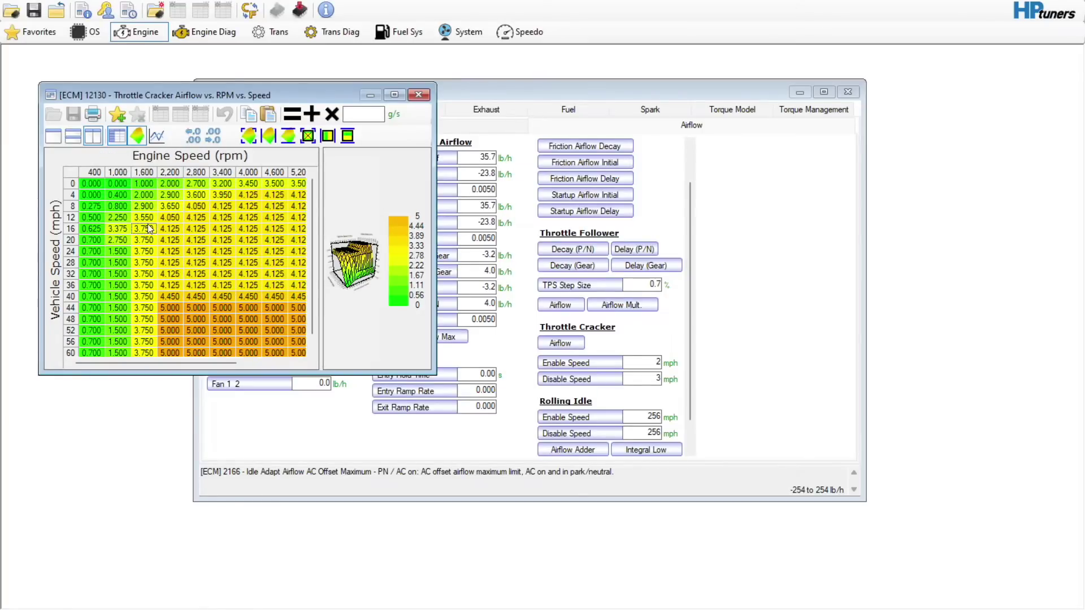
{"action": "left_click", "coordinate": [418, 95]}
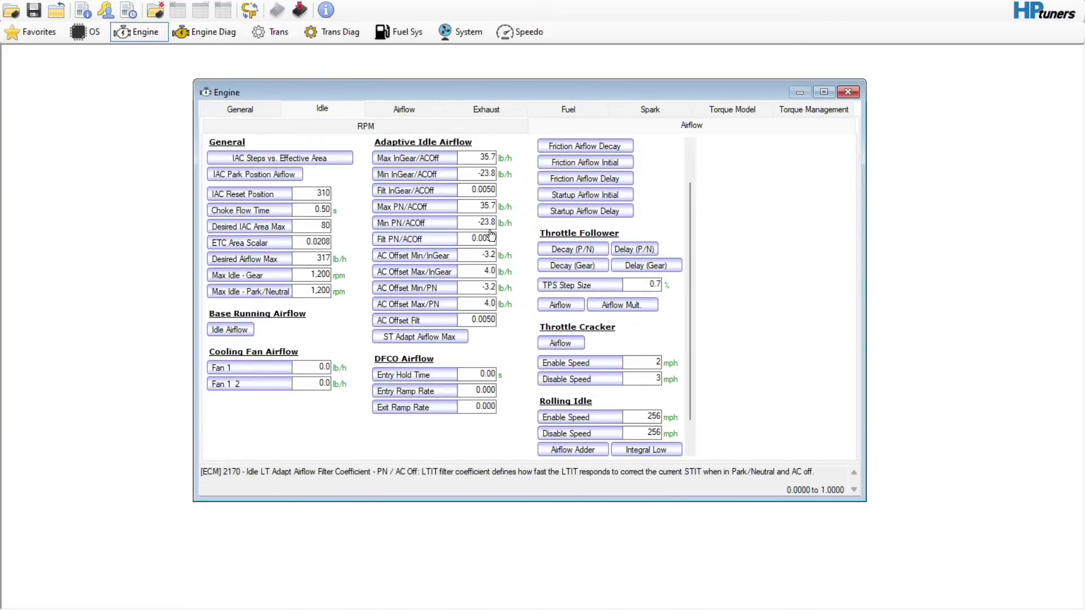
- Open the general engine airflow settings, trace the MAF Airflow vs. Output Frequency curve back and forth along its cells, and close the table
{"action": "left_click", "coordinate": [396, 110]}
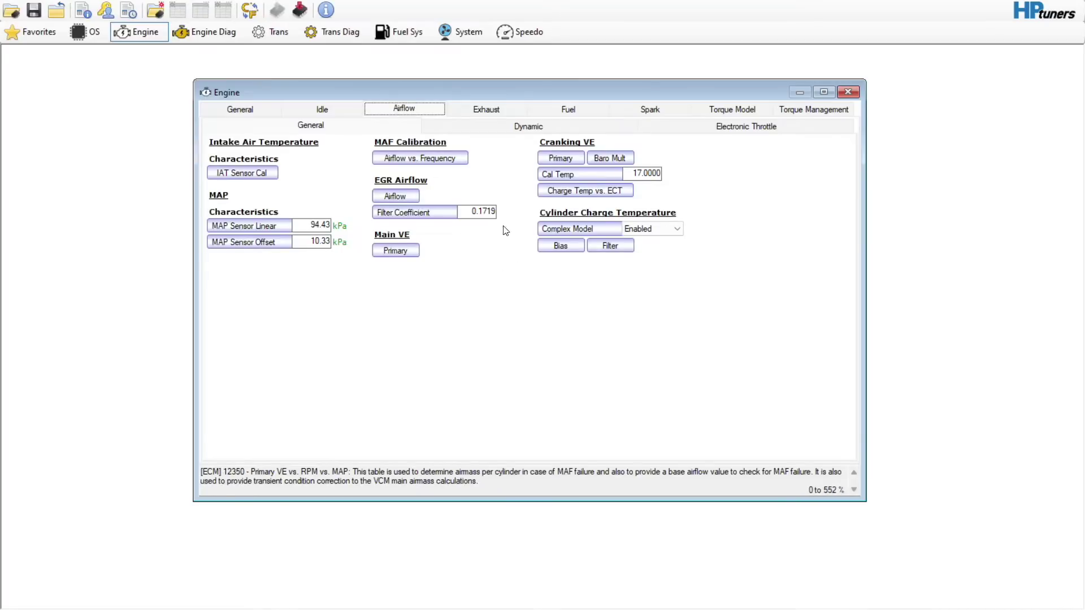
{"action": "left_click", "coordinate": [450, 161]}
{"action": "key", "text": "Right"}
{"action": "key", "text": "Right"}
{"action": "key", "text": "Right"}
{"action": "key", "text": "Right"}
{"action": "key", "text": "Right"}
{"action": "key", "text": "Right"}
{"action": "key", "text": "Right"}
{"action": "key", "text": "Right"}
{"action": "key", "text": "Right"}
{"action": "key", "text": "Right"}
{"action": "key", "text": "Right"}
{"action": "key", "text": "Right"}
{"action": "key", "text": "Right"}
{"action": "key", "text": "Right"}
{"action": "key", "text": "Right"}
{"action": "key", "text": "Right"}
{"action": "key", "text": "Right"}
{"action": "key", "text": "Right"}
{"action": "key", "text": "Right"}
{"action": "key", "text": "Right"}
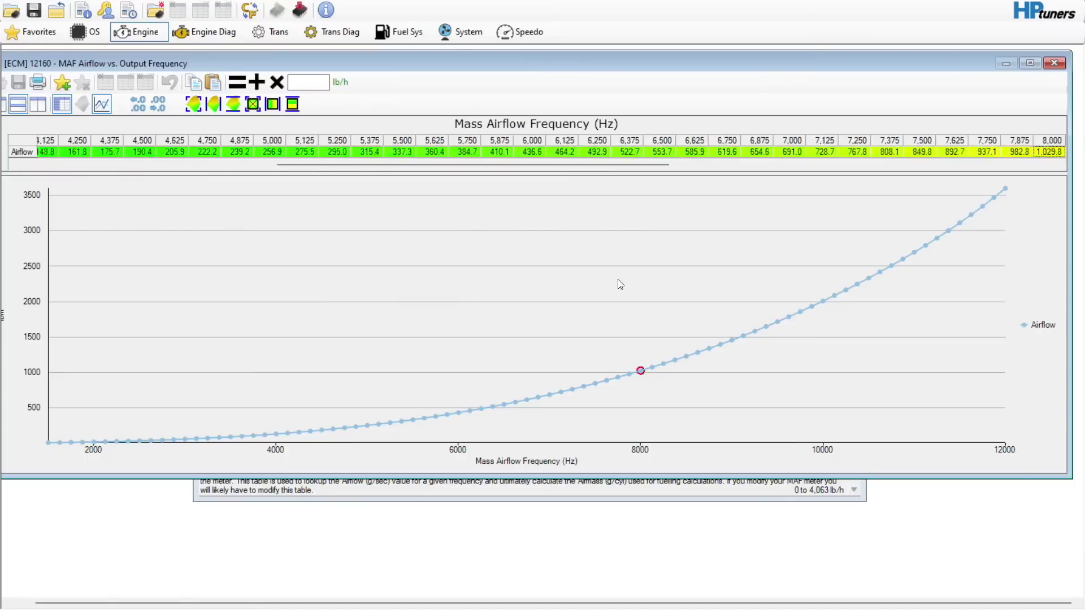
{"action": "key", "text": "Left"}
{"action": "key", "text": "Left"}
{"action": "key", "text": "Left"}
{"action": "key", "text": "Left"}
{"action": "key", "text": "Left"}
{"action": "key", "text": "Left"}
{"action": "key", "text": "Left"}
{"action": "key", "text": "Left"}
{"action": "key", "text": "Left"}
{"action": "key", "text": "Left"}
{"action": "key", "text": "Left"}
{"action": "key", "text": "Left"}
{"action": "key", "text": "Left"}
{"action": "key", "text": "Left"}
{"action": "key", "text": "Left"}
{"action": "key", "text": "Left"}
{"action": "key", "text": "Left"}
{"action": "key", "text": "Left"}
{"action": "key", "text": "Left"}
{"action": "key", "text": "Left"}
{"action": "key", "text": "Left"}
{"action": "key", "text": "Left"}
{"action": "key", "text": "Left"}
{"action": "key", "text": "Left"}
{"action": "key", "text": "Left"}
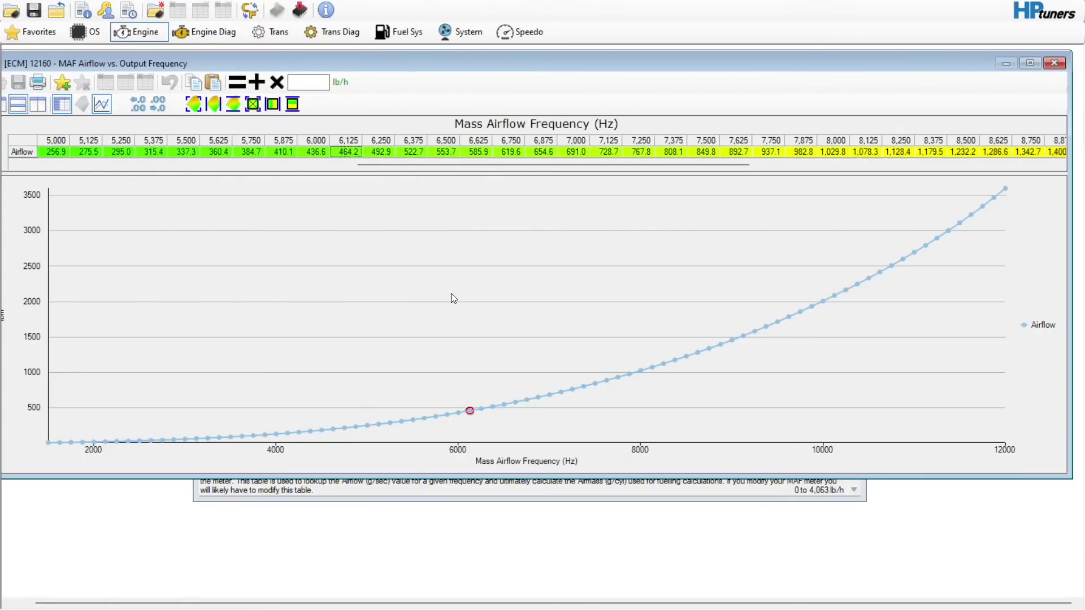
{"action": "key", "text": "Right"}
{"action": "key", "text": "Right"}
{"action": "key", "text": "Right"}
{"action": "key", "text": "Right"}
{"action": "key", "text": "Right"}
{"action": "key", "text": "Right"}
{"action": "key", "text": "Right"}
{"action": "key", "text": "Right"}
{"action": "key", "text": "Right"}
{"action": "key", "text": "Right"}
{"action": "key", "text": "Right"}
{"action": "key", "text": "Right"}
{"action": "key", "text": "Right"}
{"action": "key", "text": "Right"}
{"action": "key", "text": "Right"}
{"action": "key", "text": "Right"}
{"action": "key", "text": "Right"}
{"action": "key", "text": "Right"}
{"action": "key", "text": "Right"}
{"action": "key", "text": "Right"}
{"action": "key", "text": "Right"}
{"action": "key", "text": "Right"}
{"action": "key", "text": "Right"}
{"action": "key", "text": "Right"}
{"action": "key", "text": "Right"}
{"action": "key", "text": "Right"}
{"action": "key", "text": "Right"}
{"action": "key", "text": "Right"}
{"action": "key", "text": "Right"}
{"action": "key", "text": "Right"}
{"action": "key", "text": "Right"}
{"action": "key", "text": "Right"}
{"action": "key", "text": "Right"}
{"action": "key", "text": "Right"}
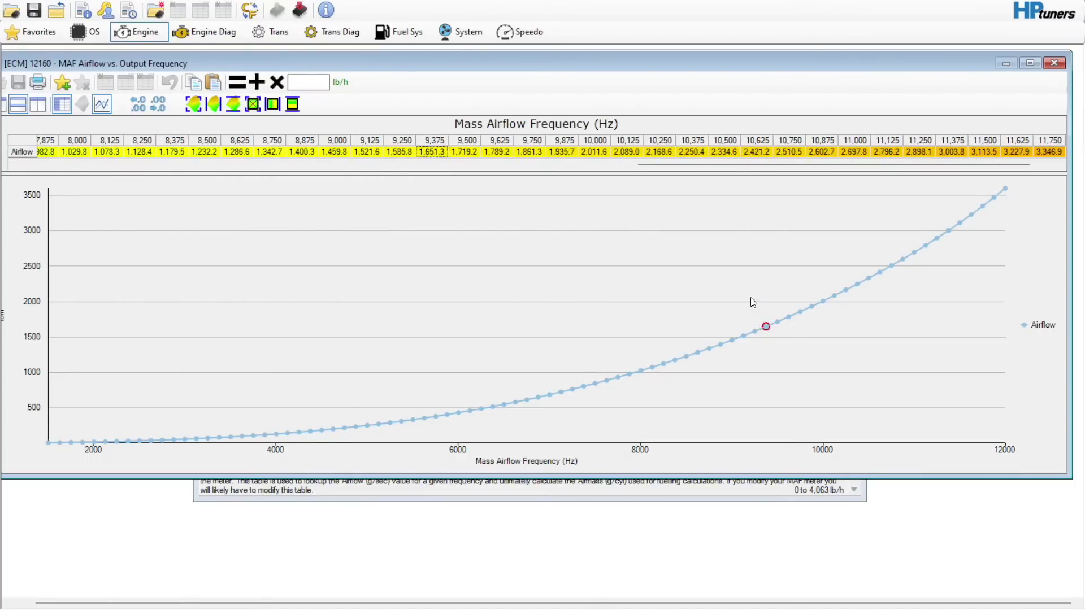
{"action": "left_click", "coordinate": [1058, 66]}
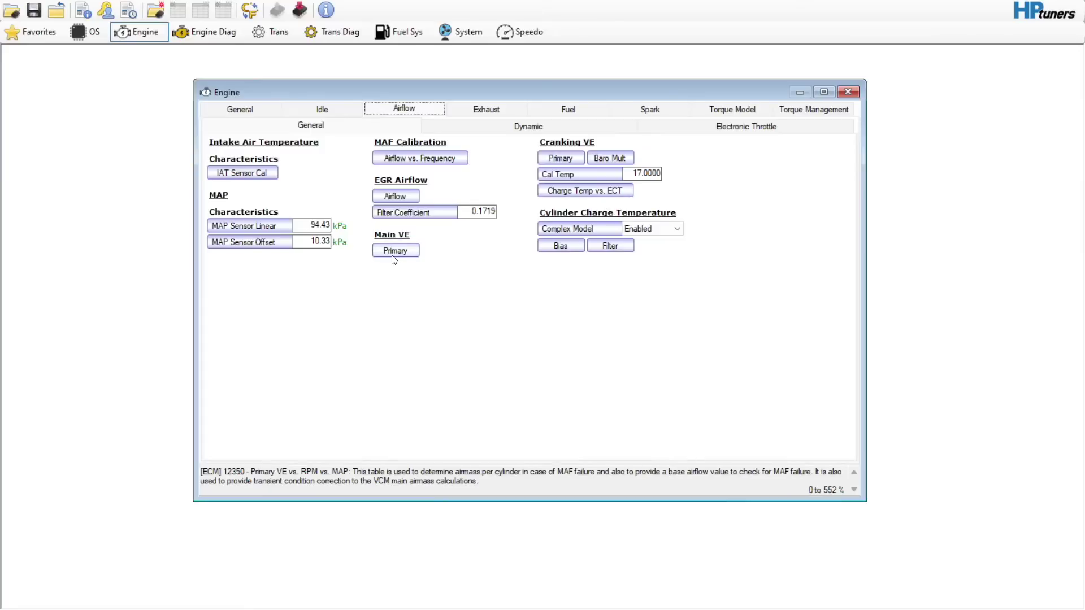
- Inspect the main Primary VE vs. RPM vs. MAP table and close it
{"action": "left_click", "coordinate": [391, 252]}
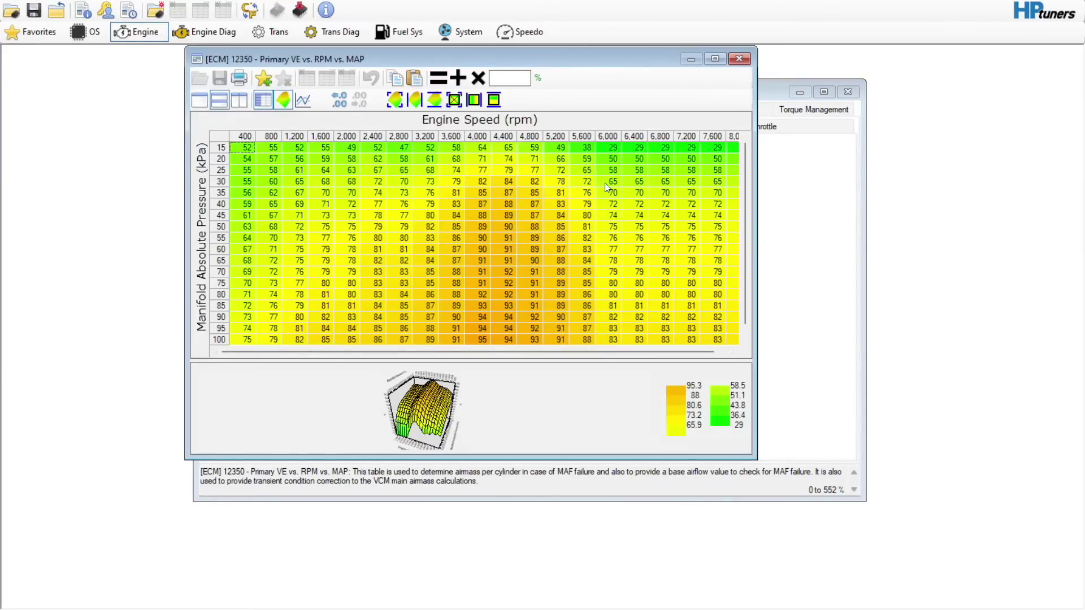
{"action": "left_click", "coordinate": [737, 61]}
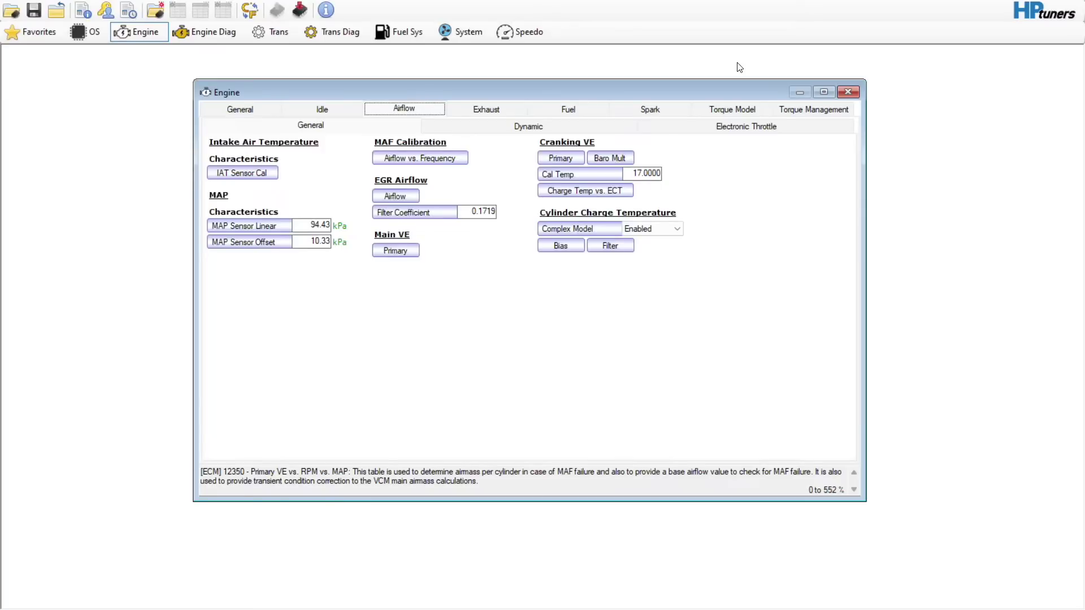
- Look over the dynamic airflow settings, including High RPM Disable and its hysteresis, plus the electronic throttle and exhaust gas recirculation settings
{"action": "left_click", "coordinate": [540, 131]}
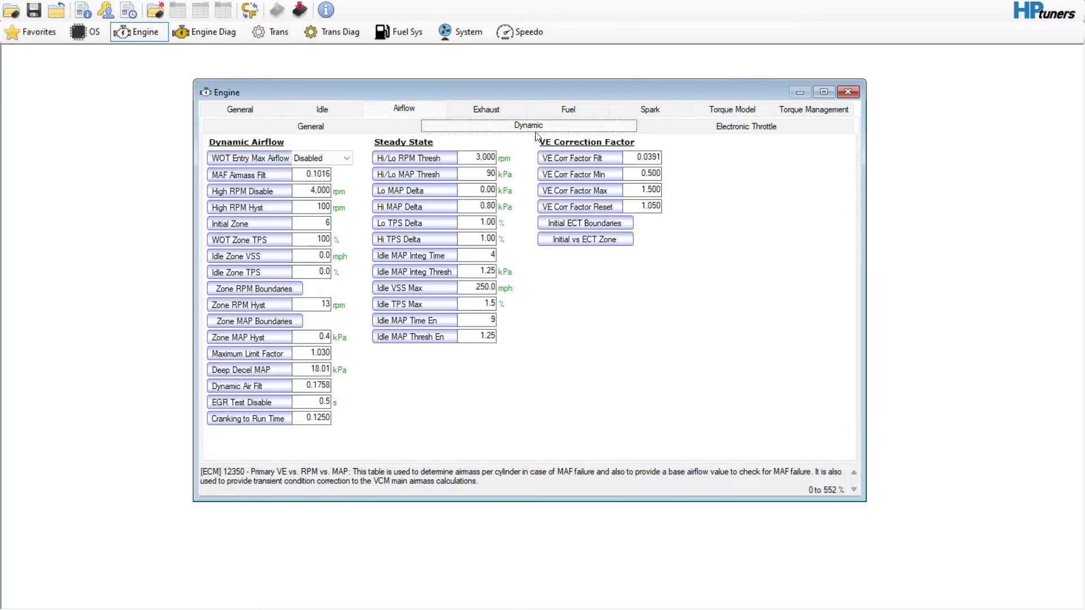
{"action": "left_click", "coordinate": [302, 191]}
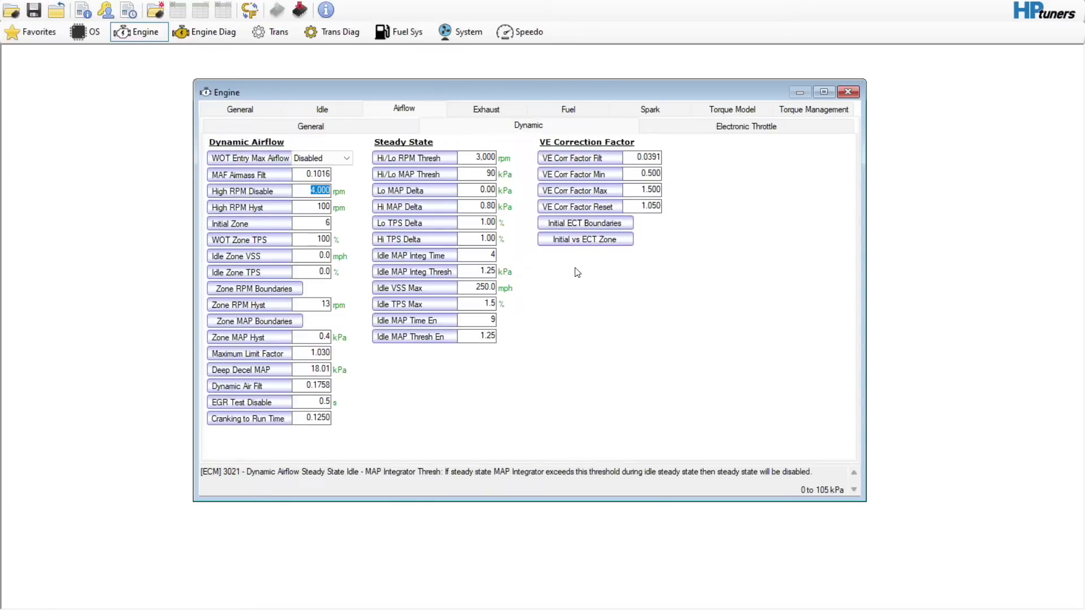
{"action": "left_click", "coordinate": [323, 208]}
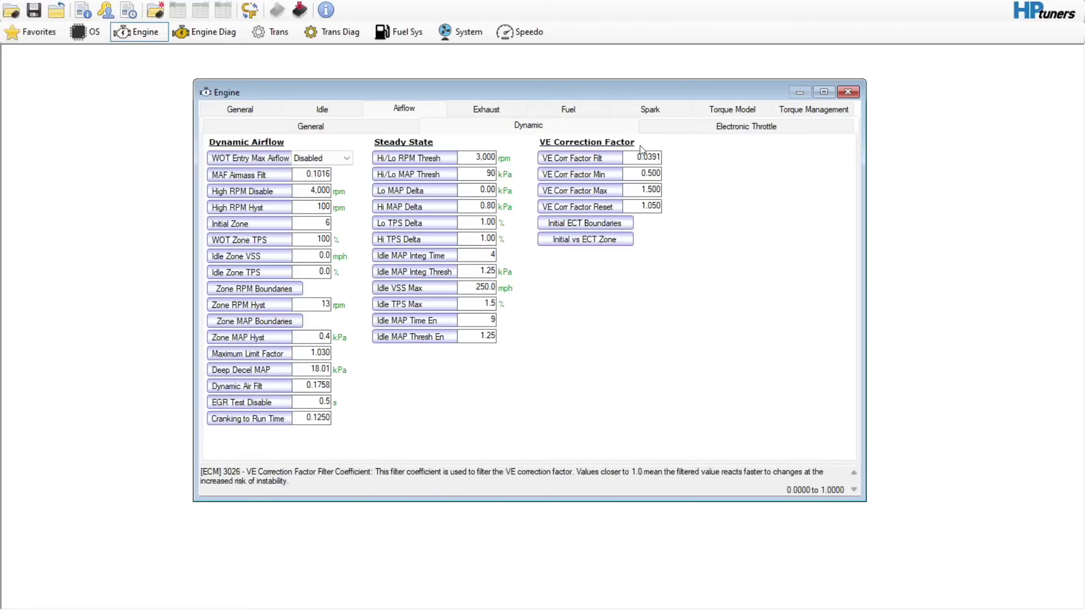
{"action": "left_click", "coordinate": [721, 124]}
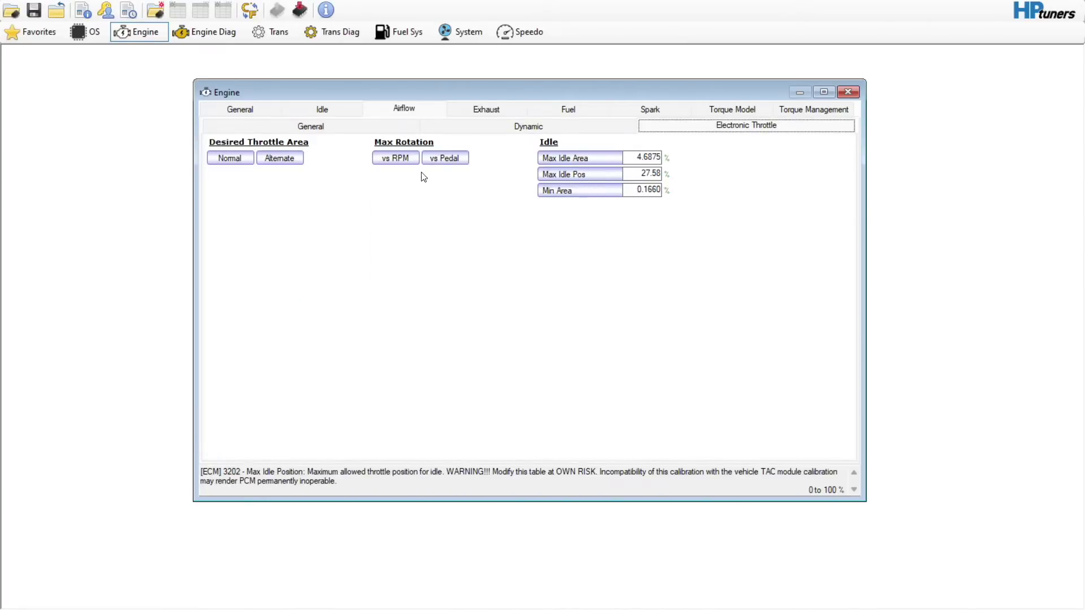
{"action": "left_click", "coordinate": [507, 109]}
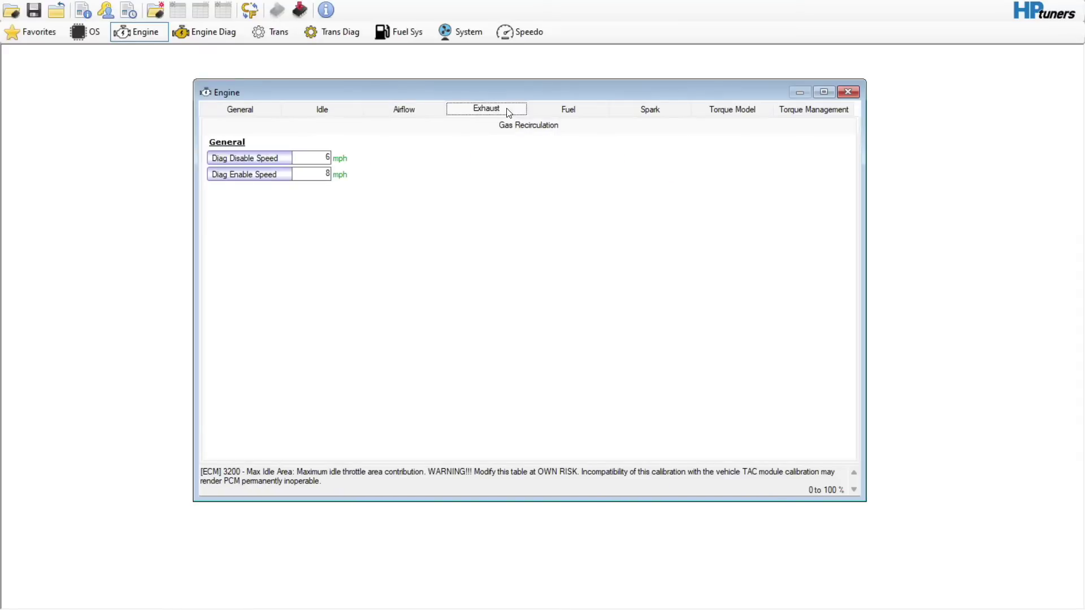
- In the general fuel settings, set the Stoich AFR cells for 0.0 and 6.3 % to 14.1 and close the table
{"action": "left_click", "coordinate": [558, 113]}
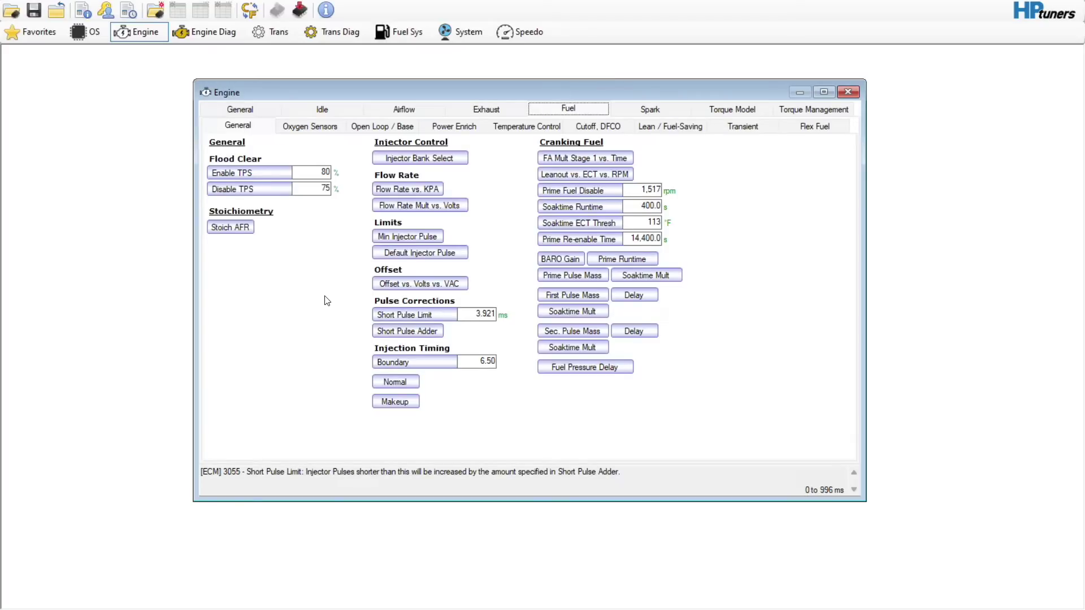
{"action": "left_click", "coordinate": [242, 232]}
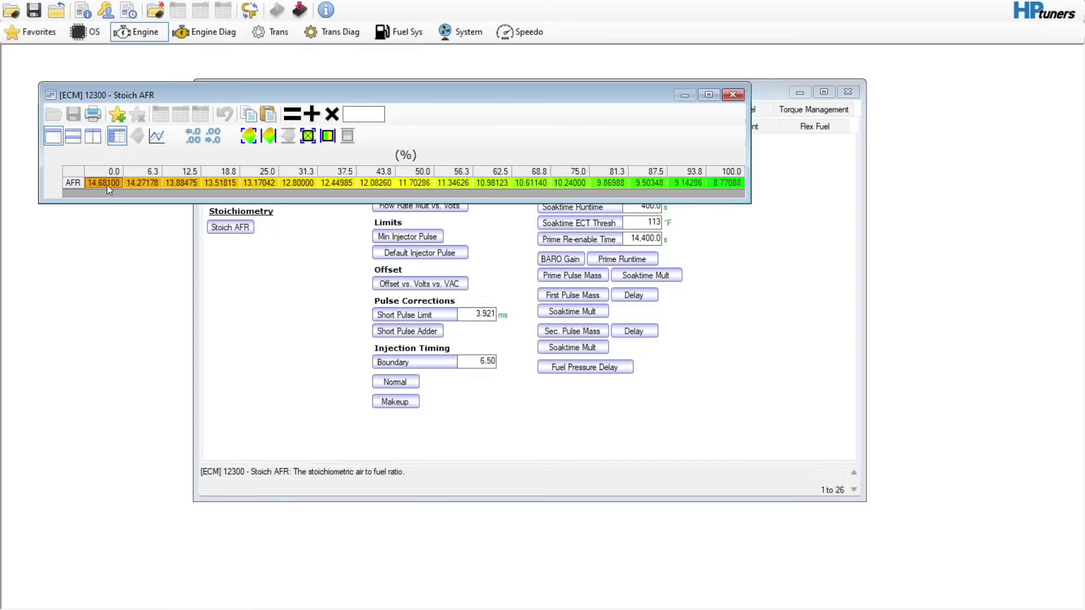
{"action": "left_click_drag", "start_coordinate": [96, 183], "coordinate": [140, 179]}
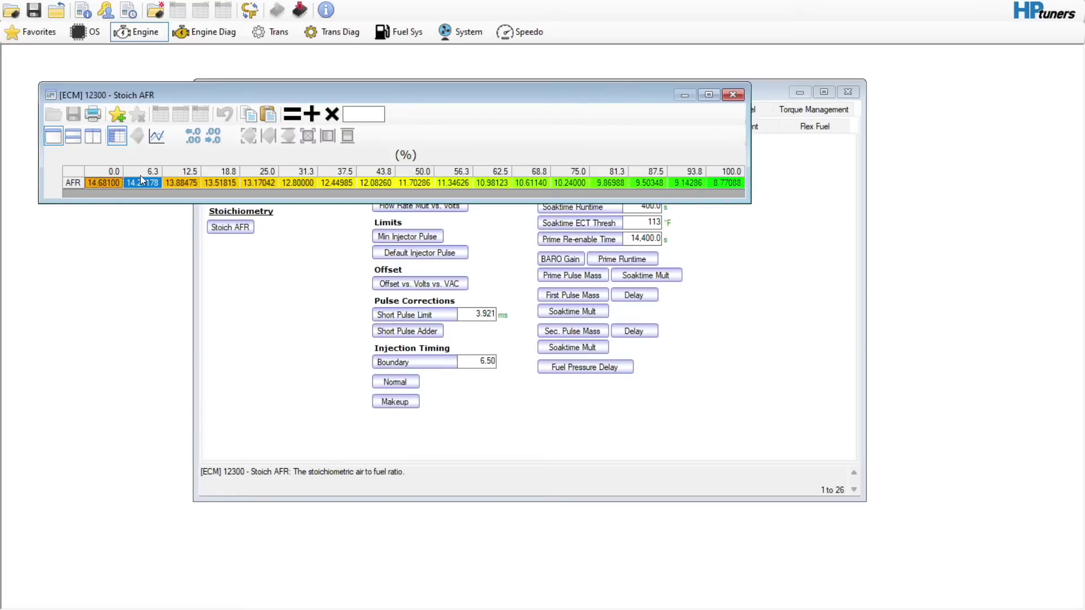
{"action": "left_click", "coordinate": [367, 109]}
{"action": "type", "text": "14.1"}
{"action": "left_click", "coordinate": [292, 114]}
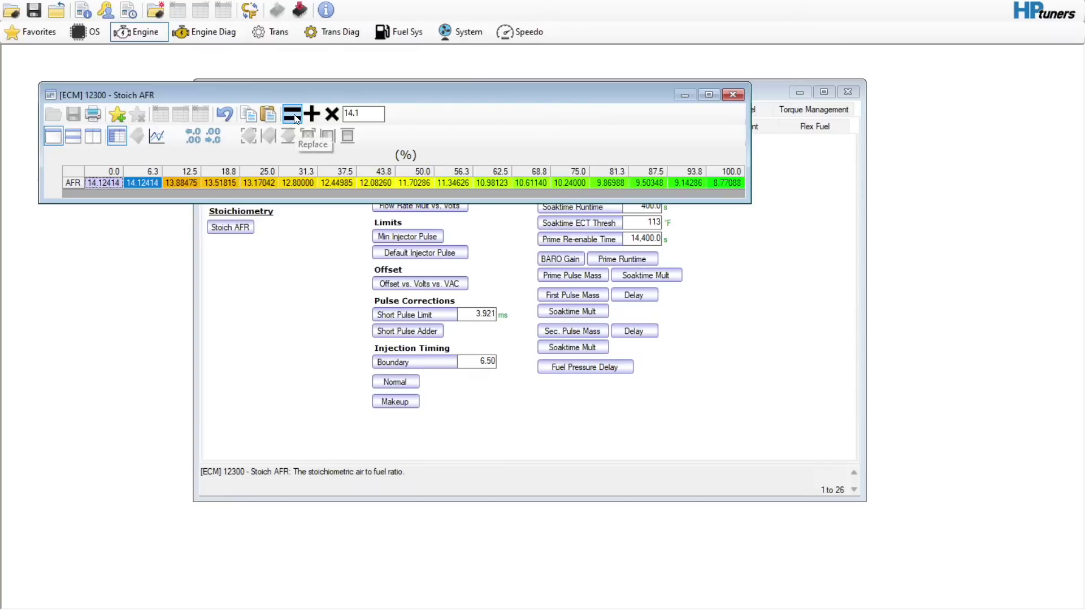
{"action": "left_click", "coordinate": [254, 182]}
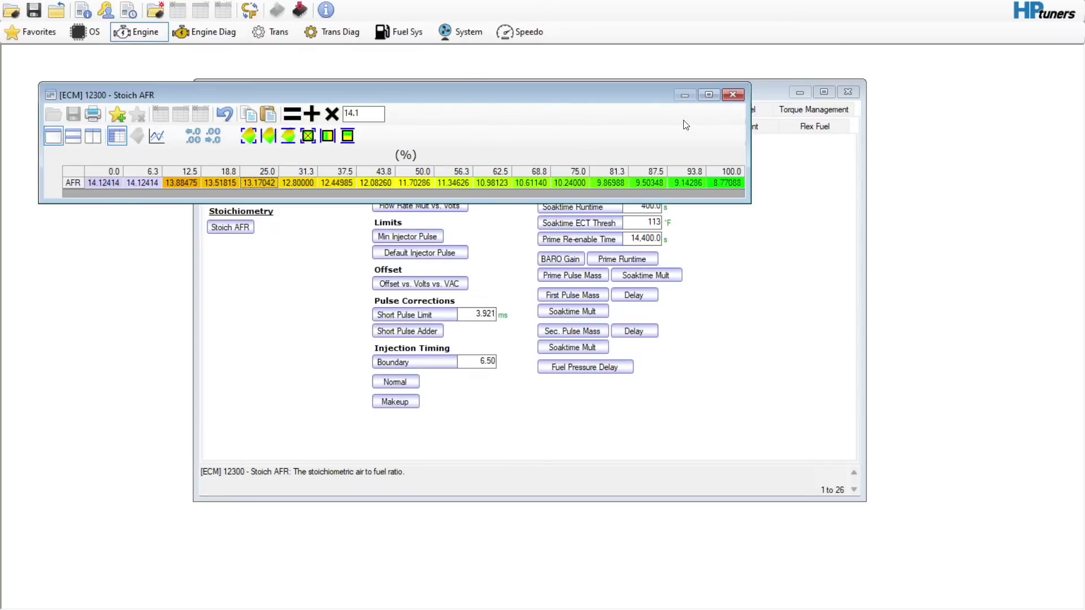
{"action": "left_click", "coordinate": [732, 95]}
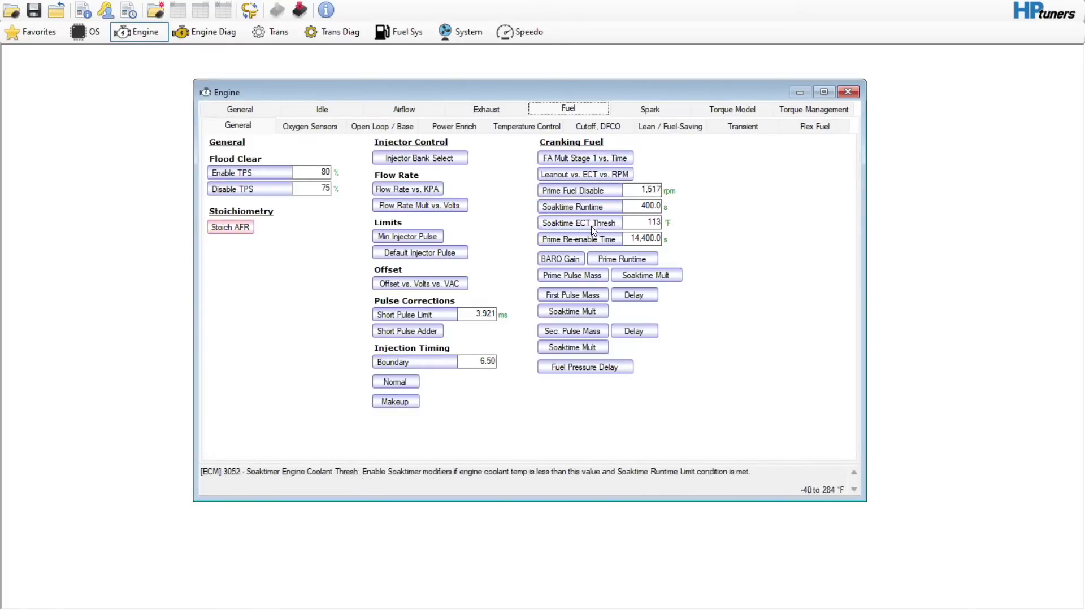
- In the oxygen sensor fuel settings, set the long term fuel trim Min ECT to 400 °F, overriding the limits, and Max ECT to 1 °F
{"action": "left_click", "coordinate": [310, 126]}
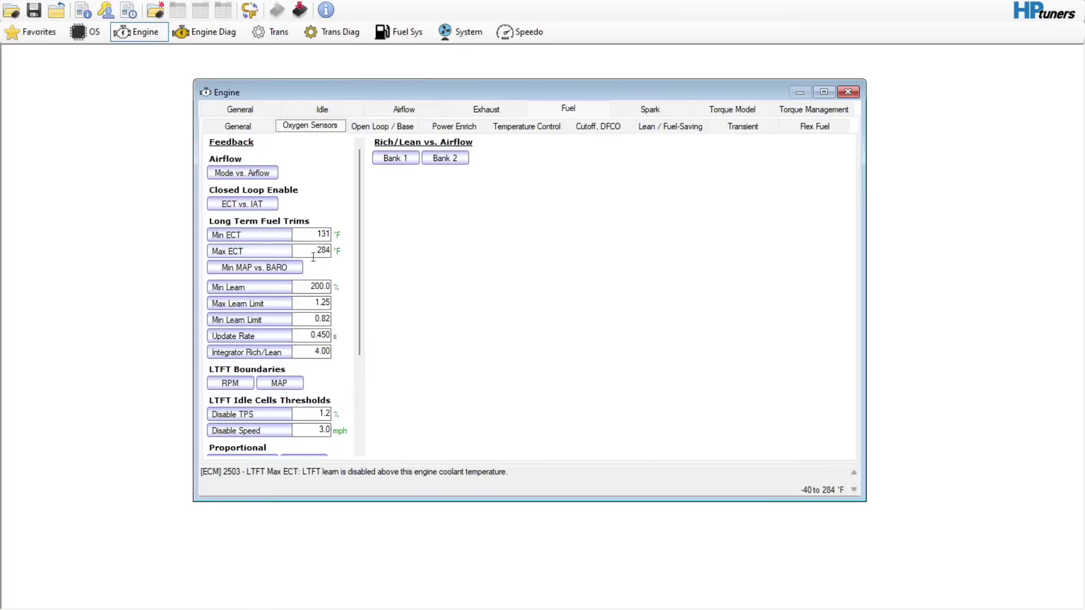
{"action": "left_click", "coordinate": [323, 233]}
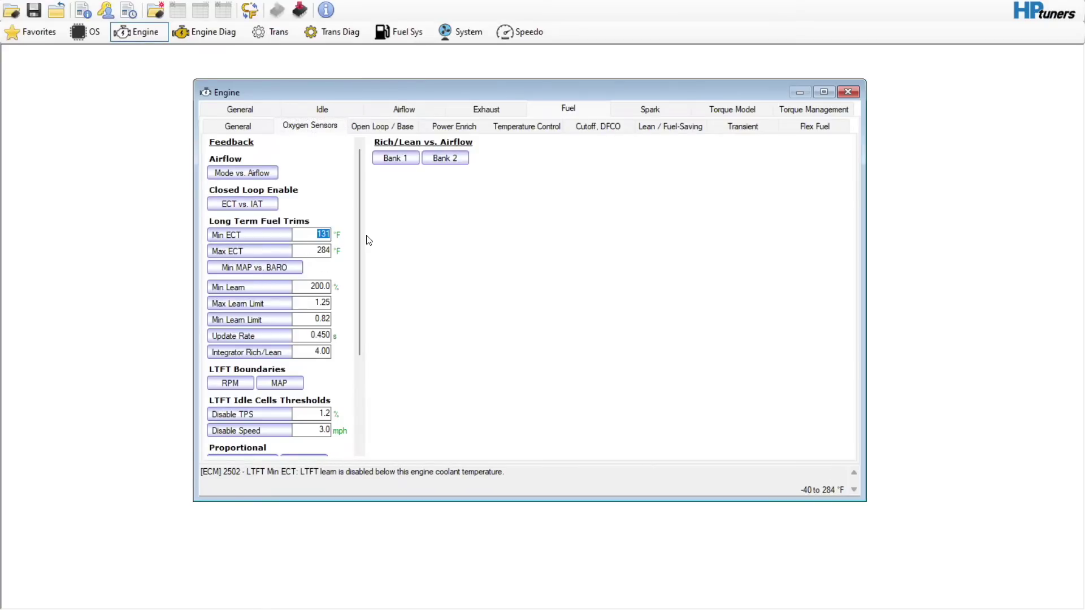
{"action": "type", "text": "400"}
{"action": "key", "text": "Return"}
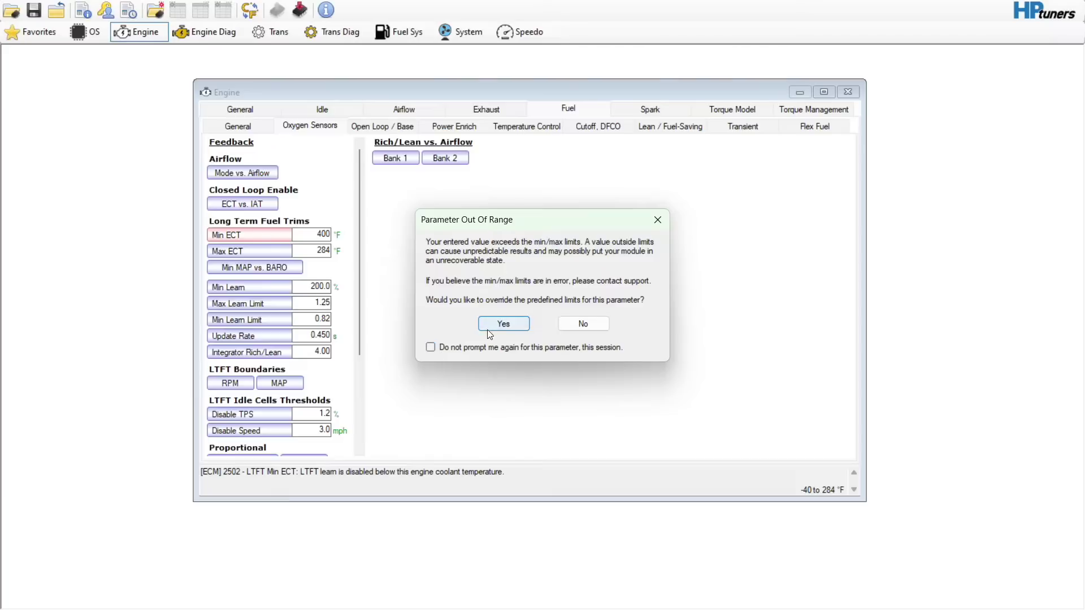
{"action": "left_click", "coordinate": [503, 324]}
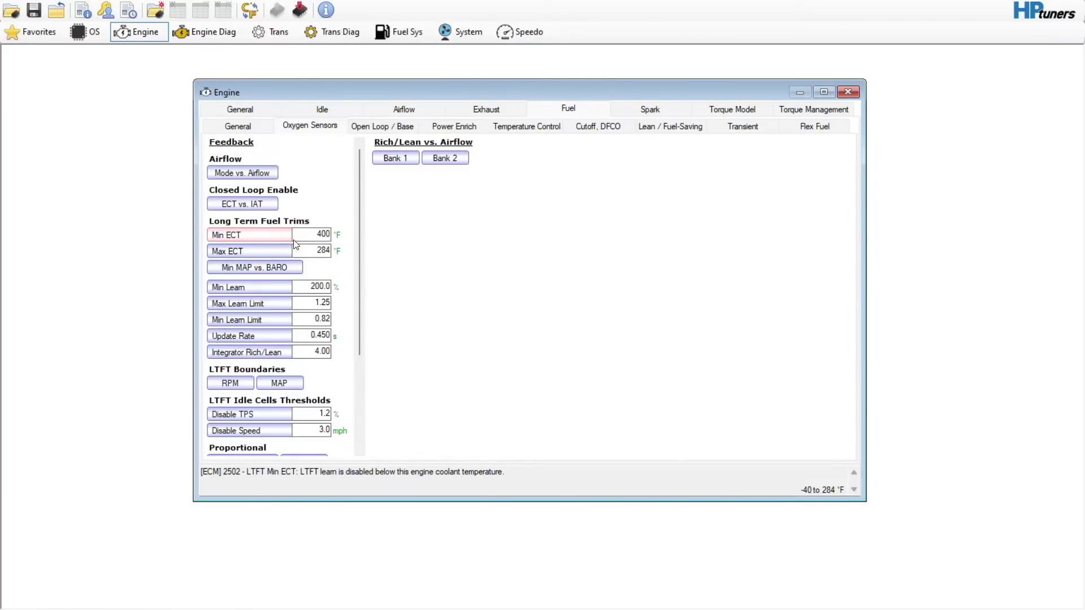
{"action": "key", "text": "Tab"}
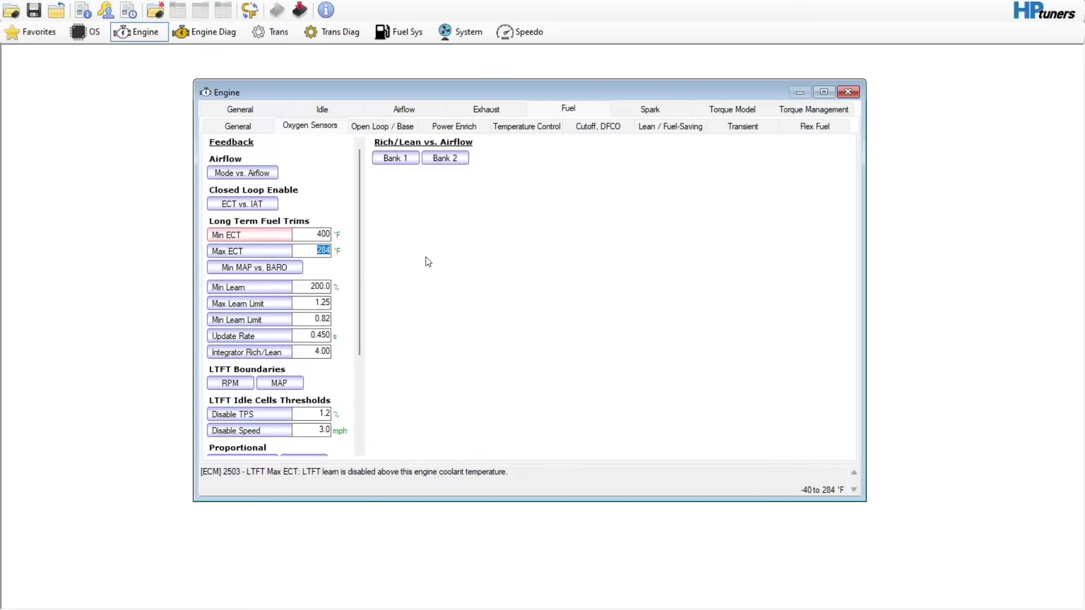
{"action": "type", "text": "1"}
- Set every cell of the Long Term Fuel Trim Min MAP vs. Baro table to 255 kPa and close it
{"action": "left_click", "coordinate": [296, 268]}
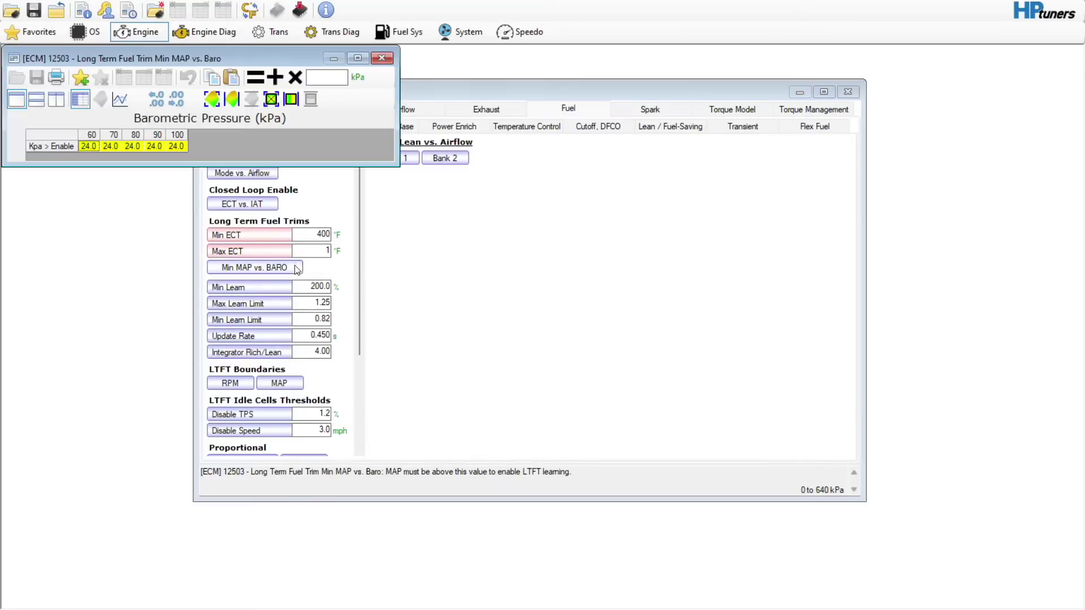
{"action": "left_click", "coordinate": [61, 130]}
{"action": "left_click", "coordinate": [335, 77]}
{"action": "type", "text": "255"}
{"action": "left_click", "coordinate": [255, 76]}
{"action": "left_click", "coordinate": [381, 58]}
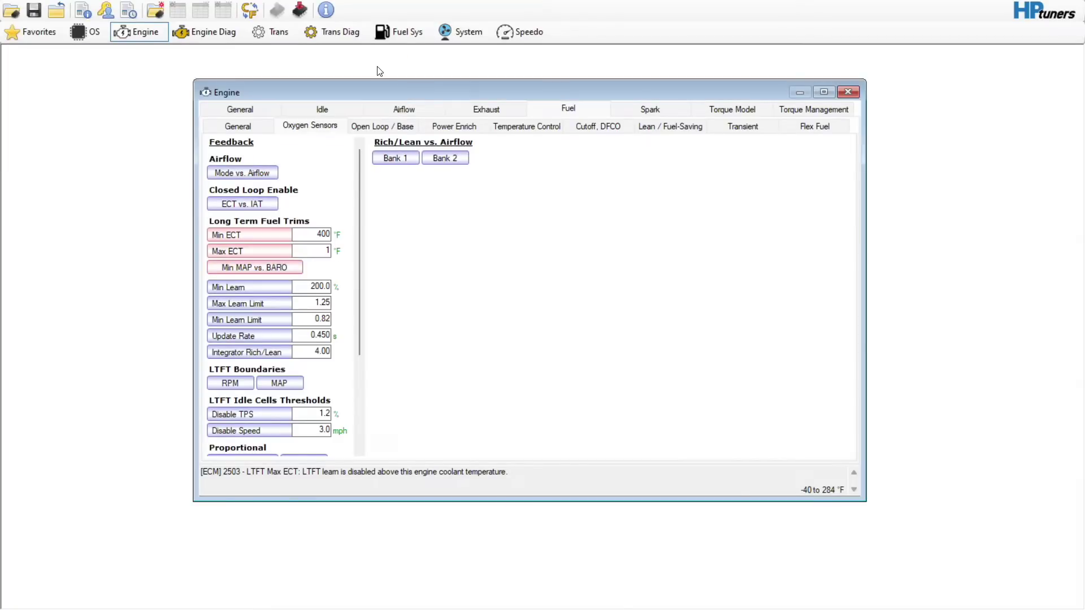
- Look through the remaining oxygen sensor settings and recheck the modified Stoich AFR and long term fuel trim entries
{"action": "scroll", "coordinate": [341, 177], "scroll_direction": "down", "scroll_amount": 5}
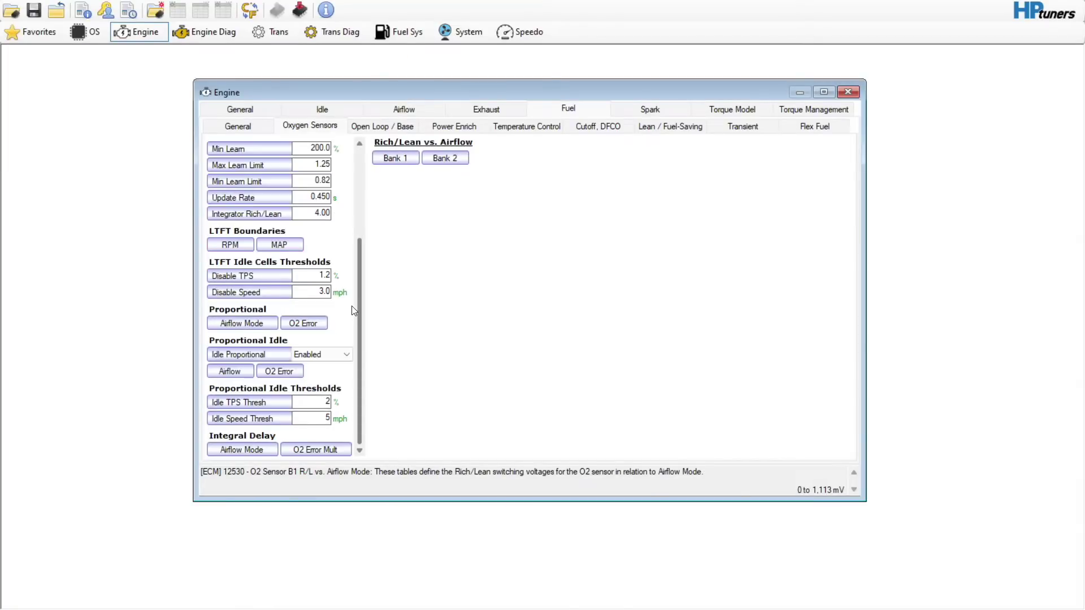
{"action": "scroll", "coordinate": [341, 176], "scroll_direction": "up", "scroll_amount": 5}
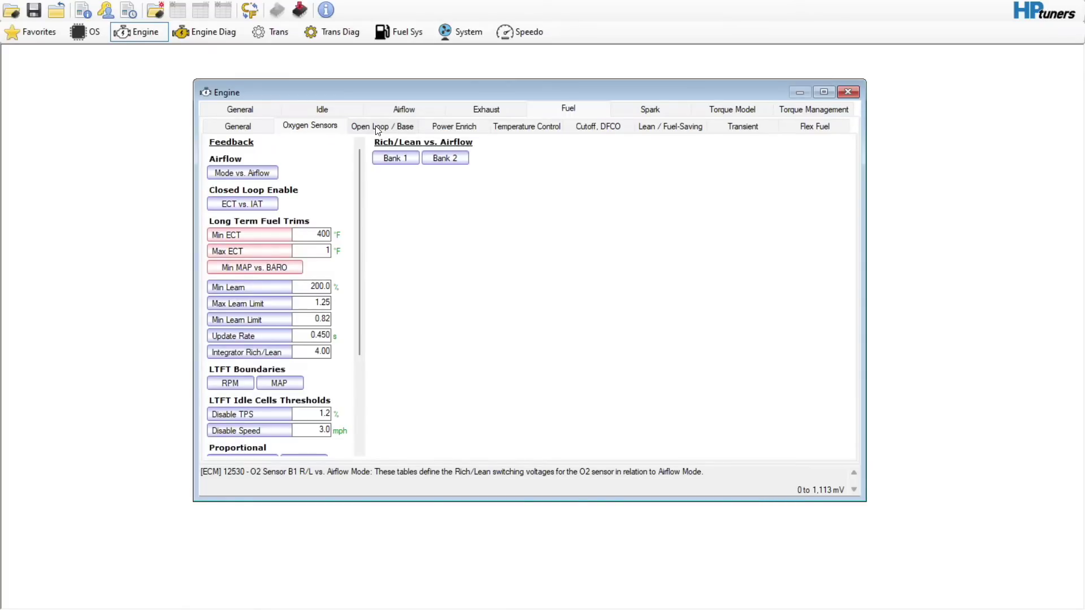
{"action": "left_click", "coordinate": [238, 125]}
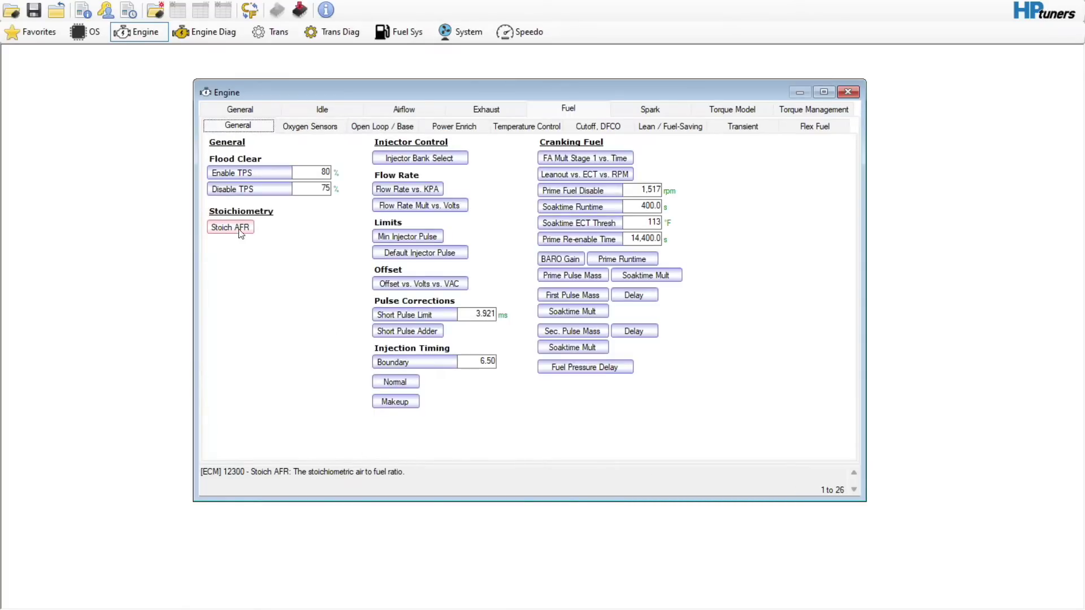
{"action": "left_click", "coordinate": [310, 128]}
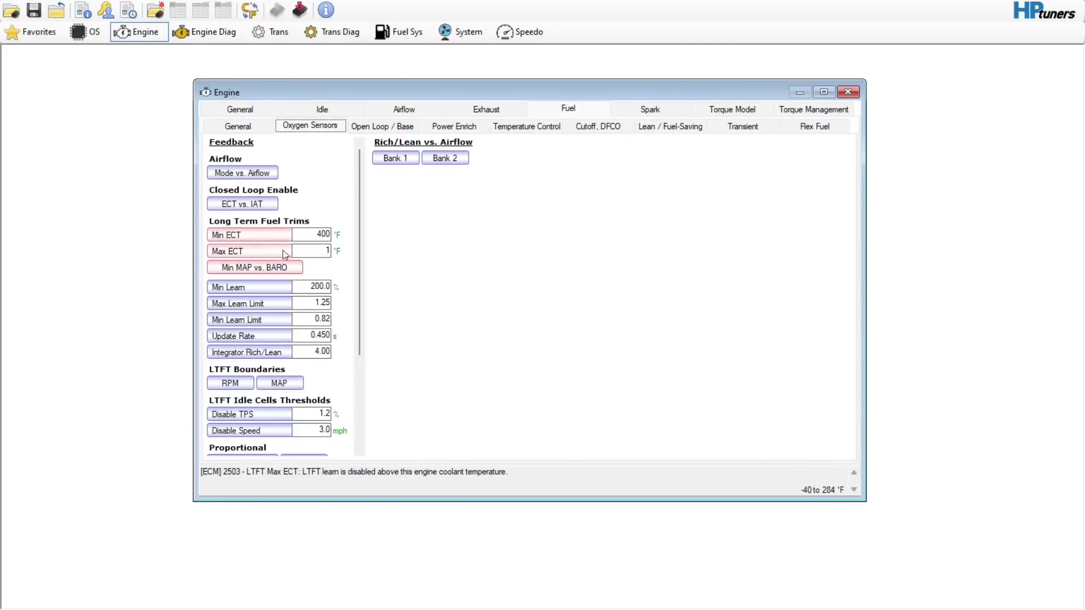
- In the open loop base fuel settings, set STFT Open Loop to Disabled
{"action": "left_click", "coordinate": [377, 130]}
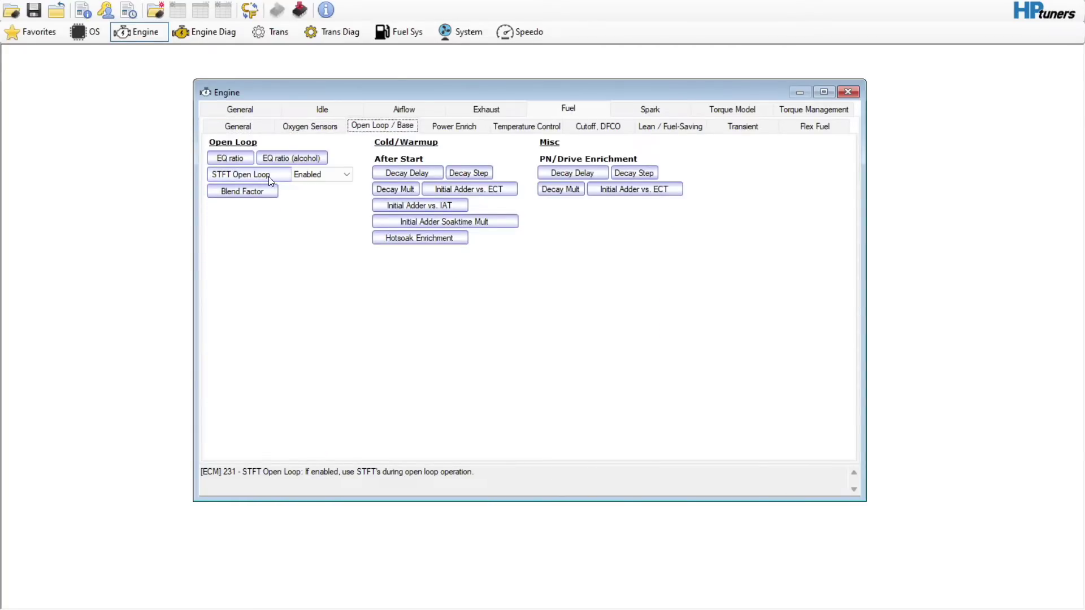
{"action": "left_click", "coordinate": [314, 175]}
{"action": "left_click", "coordinate": [316, 188]}
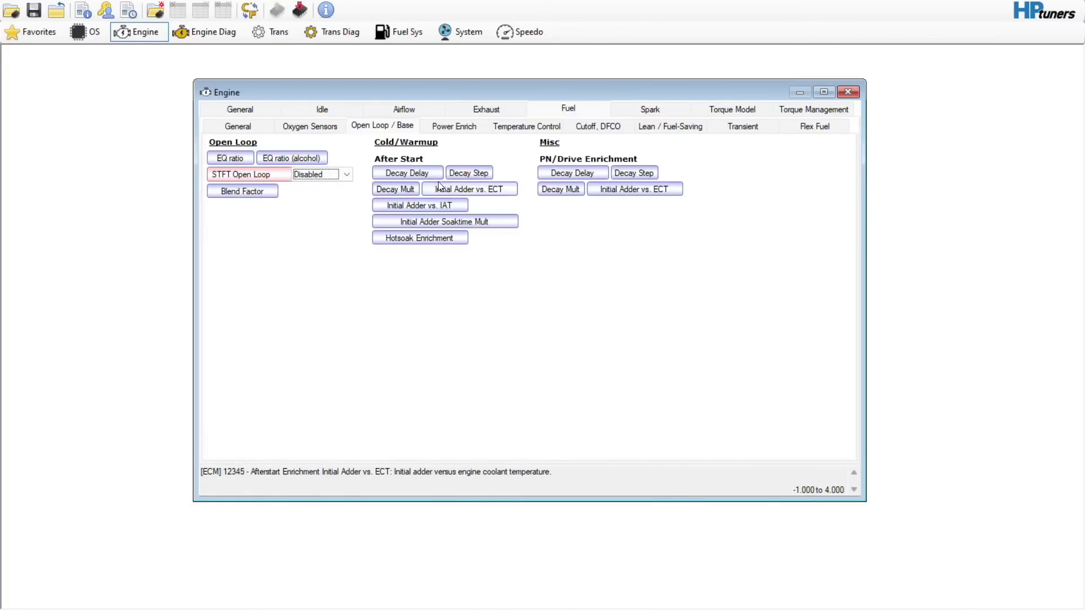
- In the power enrichment enable settings, set Min MAP to 65 kPa and Min Torque to 30 %
{"action": "left_click", "coordinate": [451, 128]}
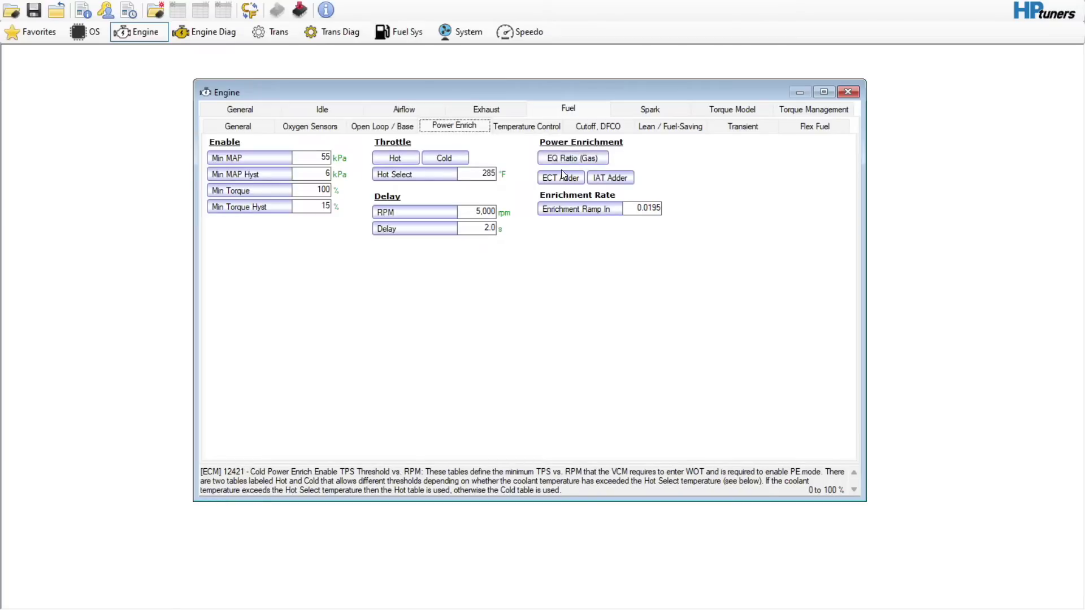
{"action": "key", "text": "Tab"}
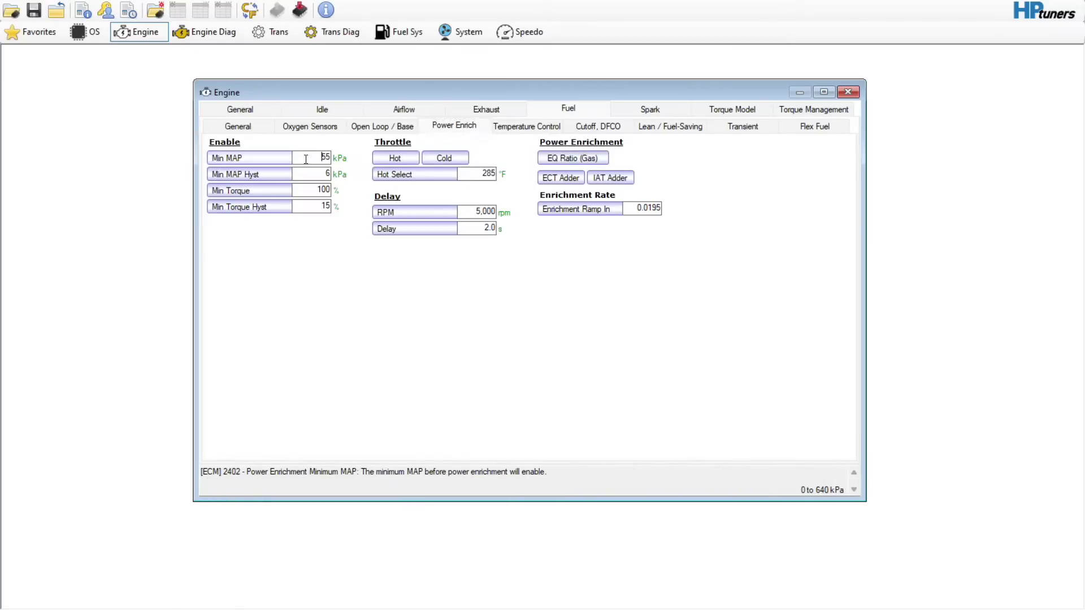
{"action": "type", "text": "65"}
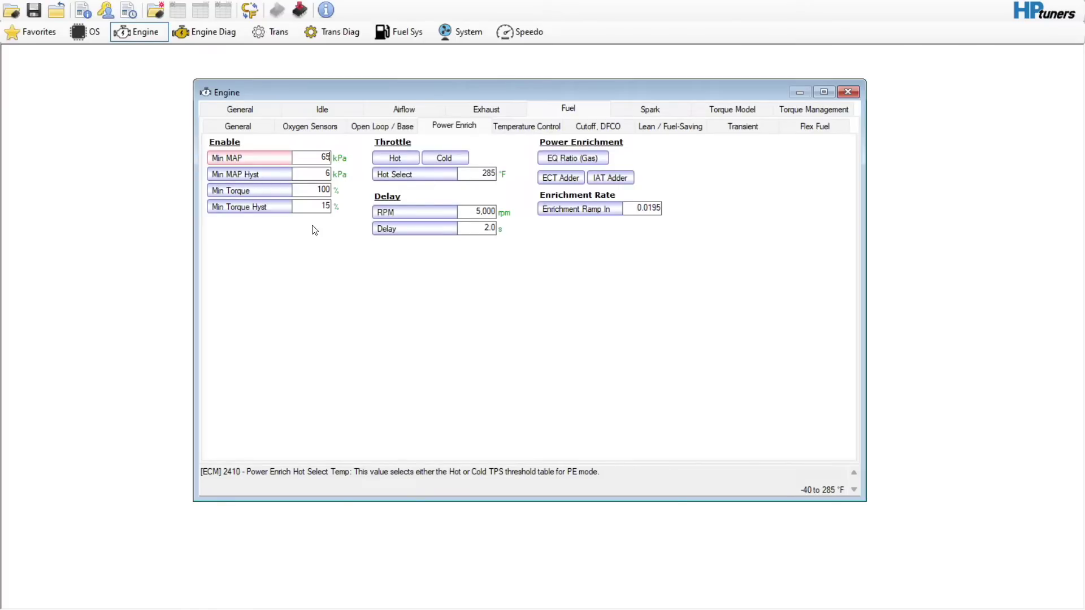
{"action": "left_click", "coordinate": [311, 192]}
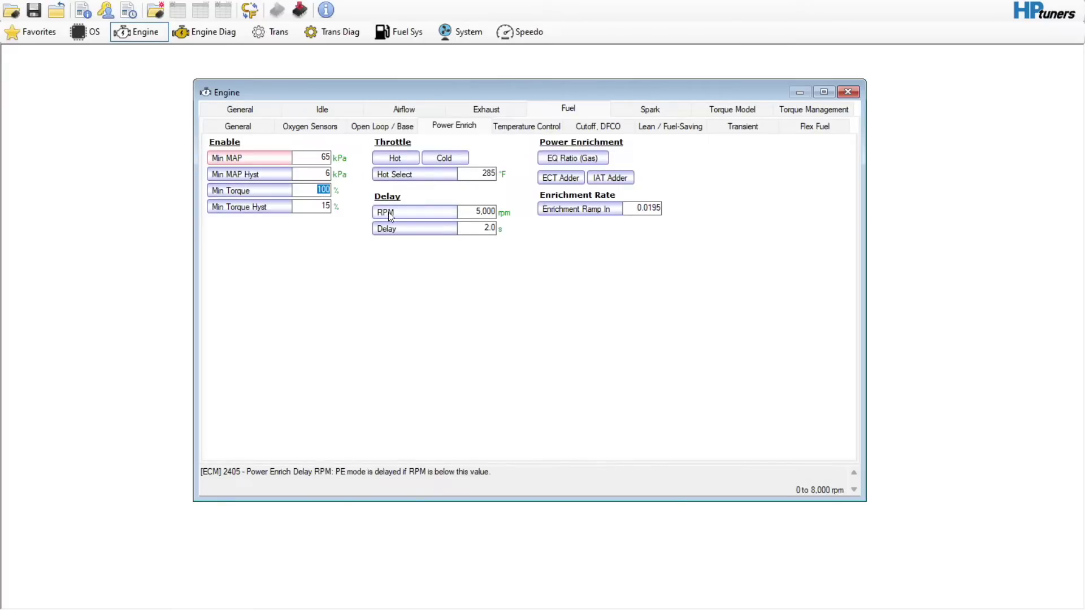
{"action": "type", "text": "30"}
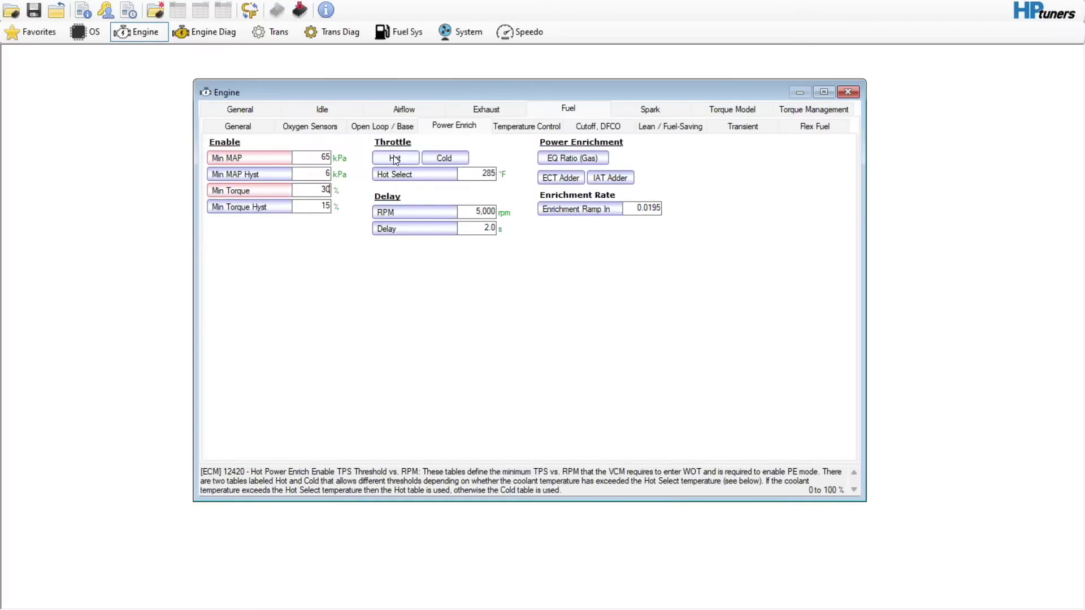
- Set the power enrichment delay RPM to 1000 rpm and the delay time to 0 s
{"action": "left_click", "coordinate": [477, 211]}
{"action": "type", "text": "1000"}
{"action": "left_click", "coordinate": [482, 228]}
{"action": "type", "text": "0"}
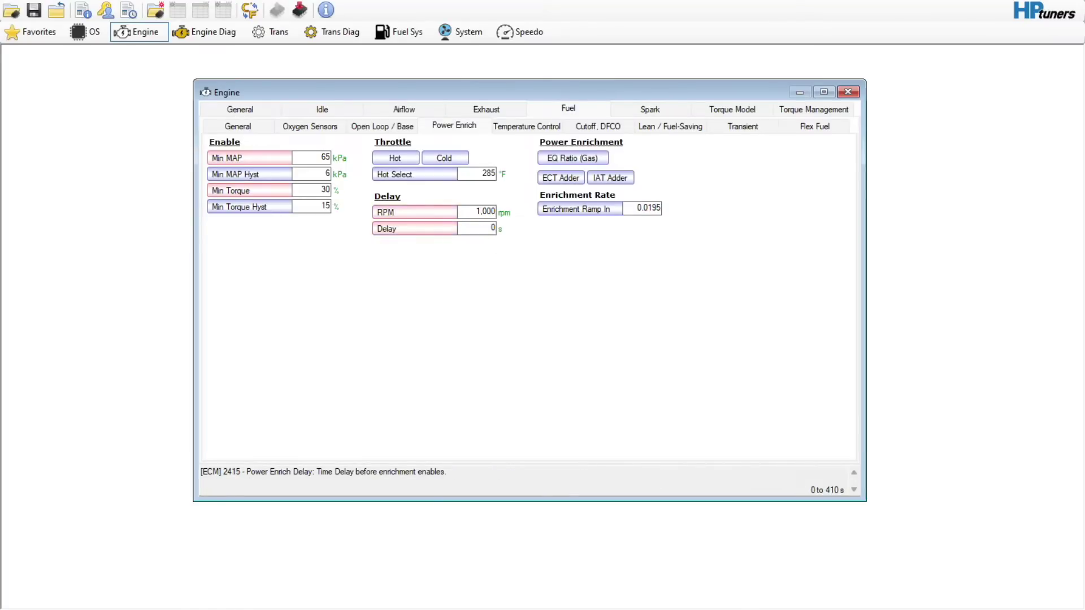
- In the Hot Power Enrich Enable TPS Threshold table, set the 0 to 2,000 rpm cells to 60 %
{"action": "left_click", "coordinate": [402, 161]}
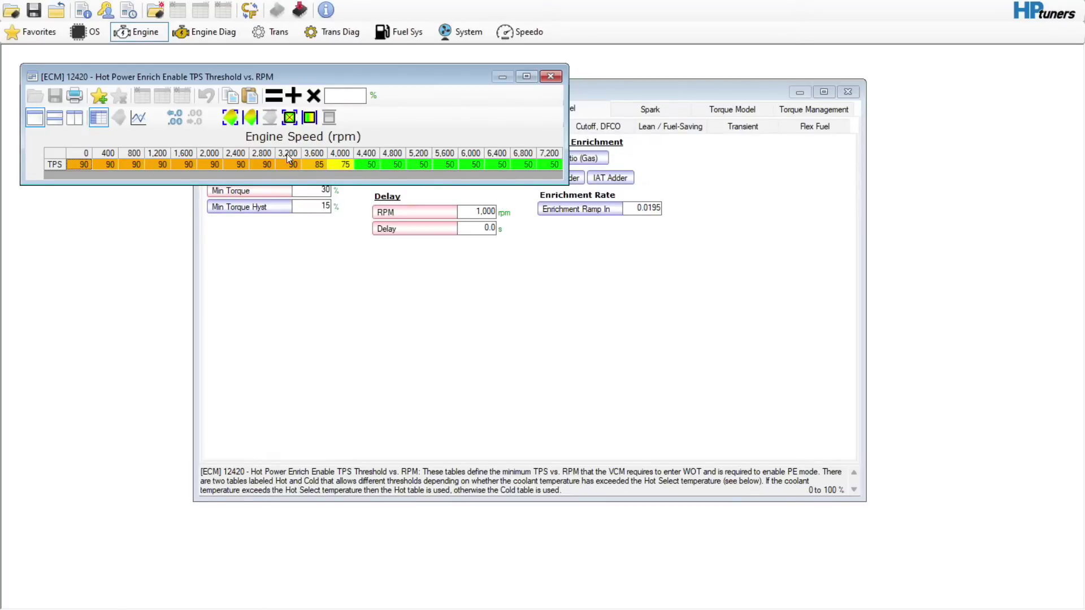
{"action": "left_click_drag", "start_coordinate": [79, 164], "coordinate": [211, 162]}
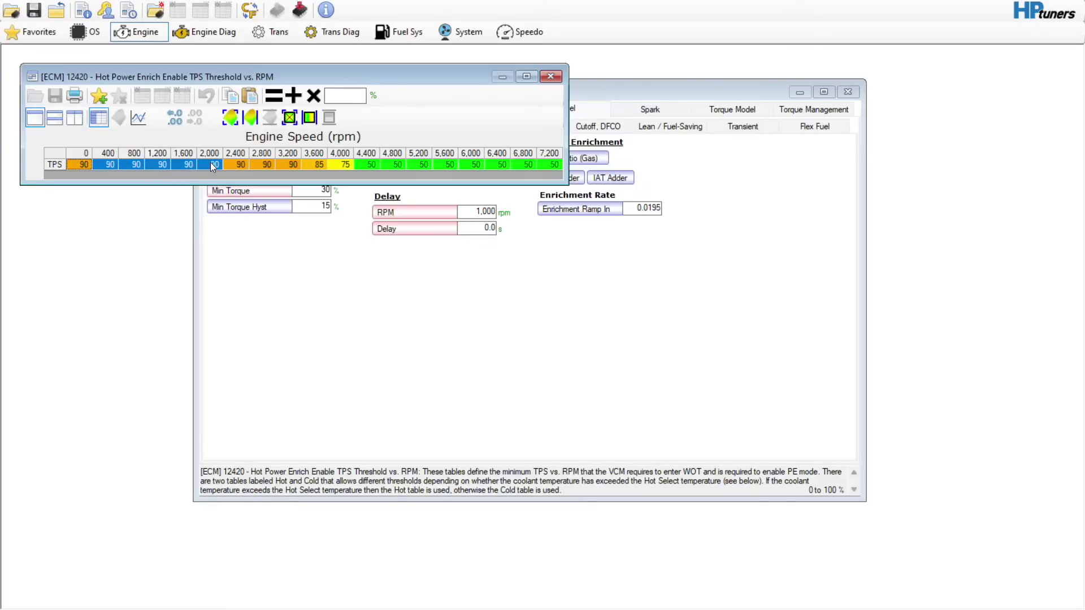
{"action": "type", "text": "60"}
{"action": "key", "text": "Return"}
- Set the hot TPS threshold cells from 5,200 to 7,200 rpm to 15 % and interpolate the cells between 2,000 and 5,200 rpm
{"action": "left_click_drag", "start_coordinate": [418, 164], "coordinate": [549, 164]}
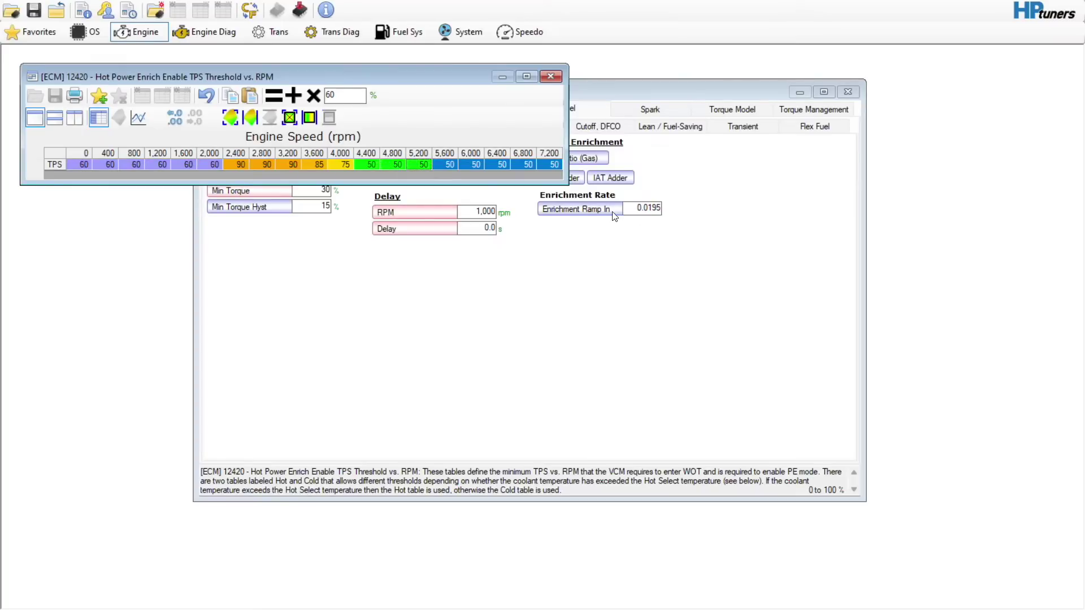
{"action": "type", "text": "15"}
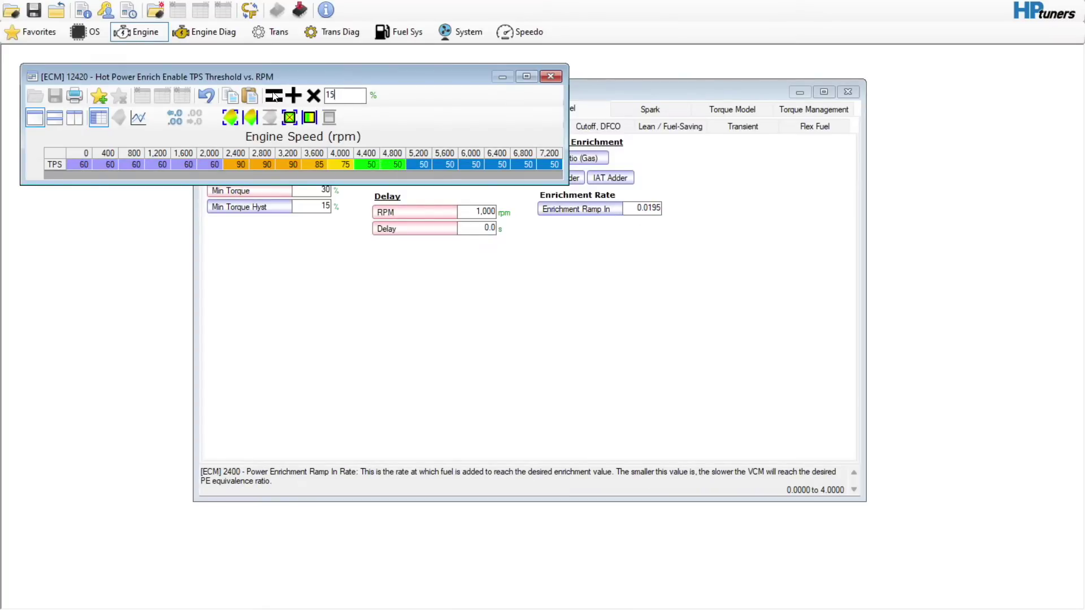
{"action": "key", "text": "Return"}
{"action": "left_click_drag", "start_coordinate": [83, 165], "coordinate": [374, 178]}
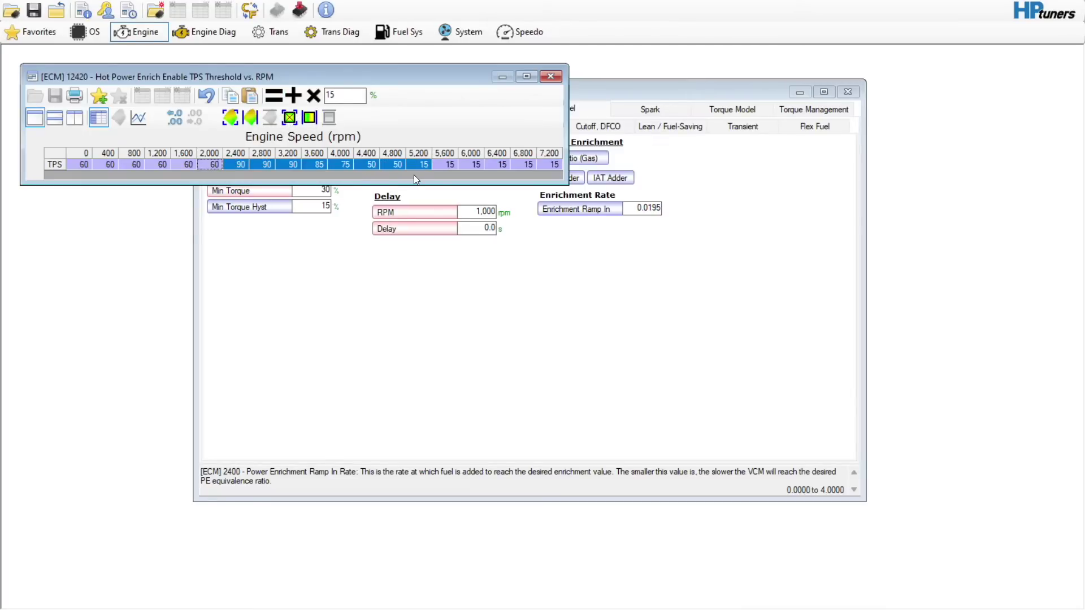
{"action": "left_click", "coordinate": [328, 118]}
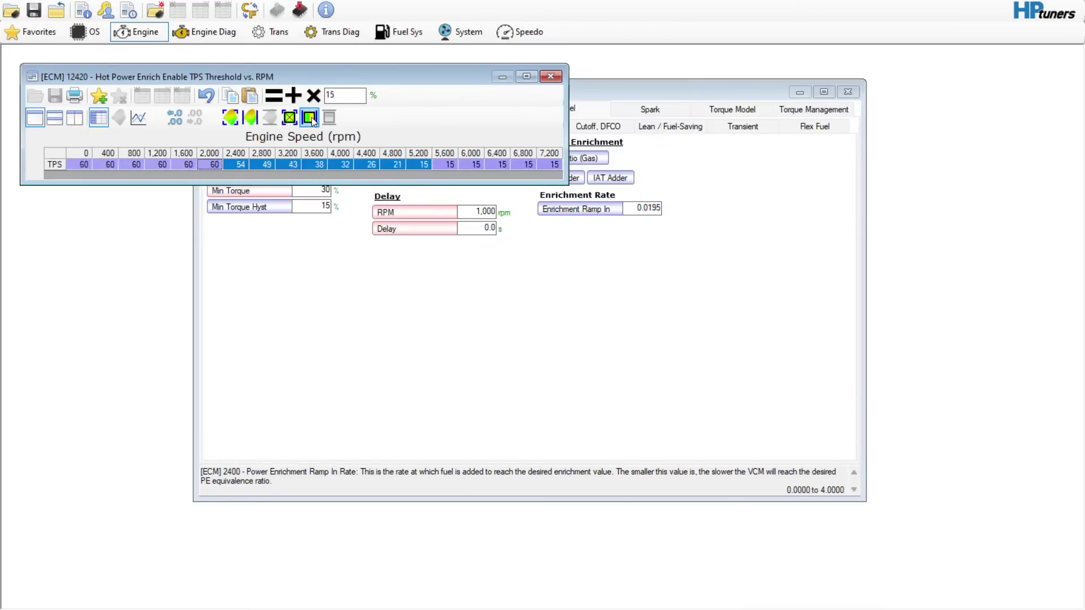
- Copy the whole Hot TPS threshold row, paste it into the Cold Power Enrich Enable TPS Threshold table, and close both tables
{"action": "left_click", "coordinate": [59, 161]}
{"action": "key", "text": "ctrl+c"}
{"action": "right_click", "coordinate": [60, 161]}
{"action": "key", "text": "Escape"}
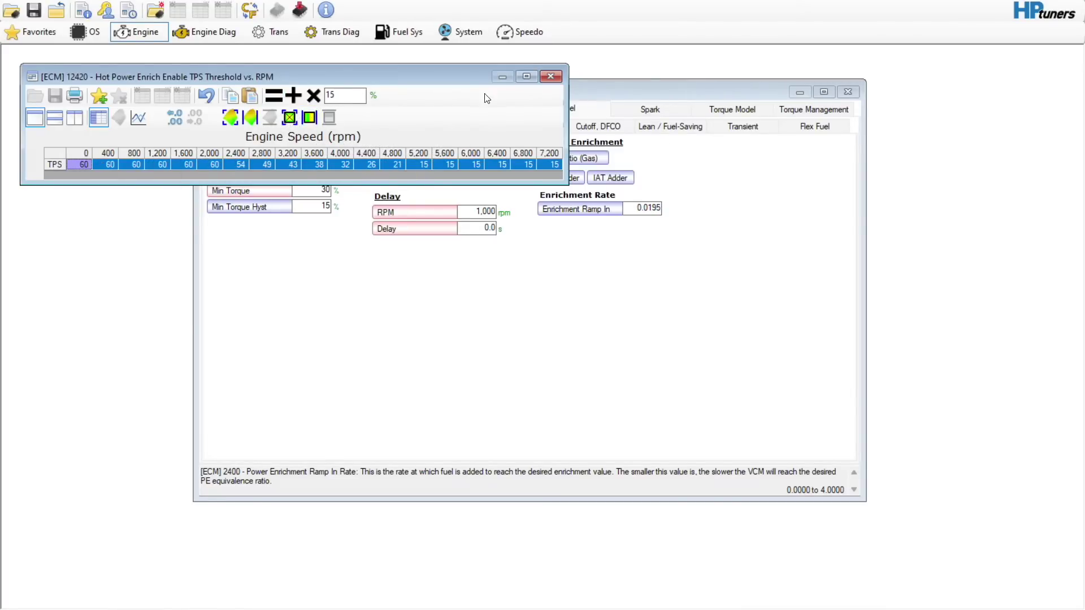
{"action": "left_click", "coordinate": [551, 75]}
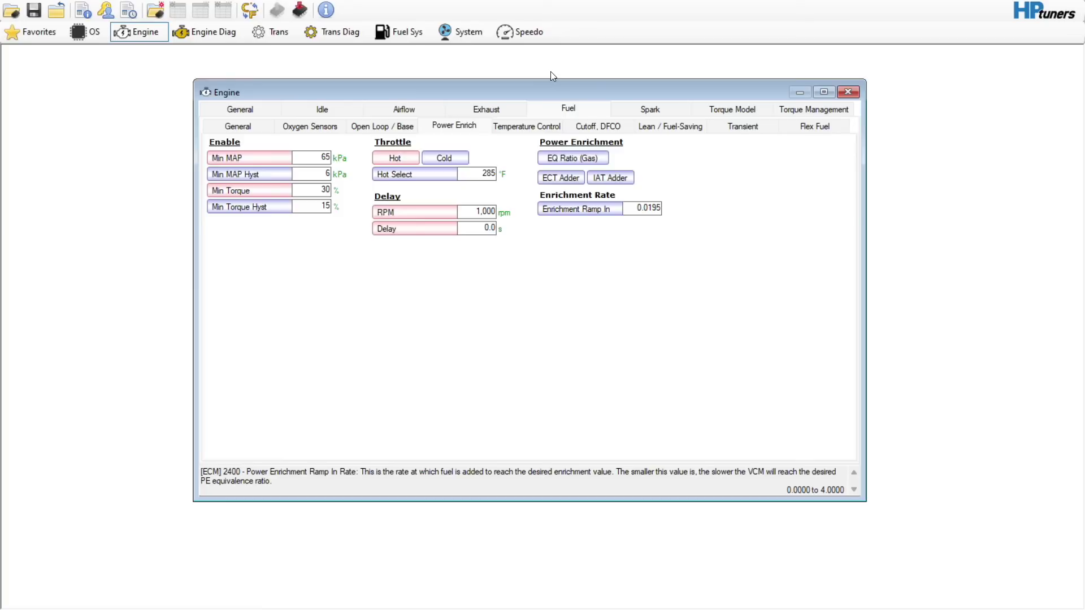
{"action": "left_click", "coordinate": [449, 158]}
{"action": "right_click", "coordinate": [66, 164]}
{"action": "left_click", "coordinate": [104, 202]}
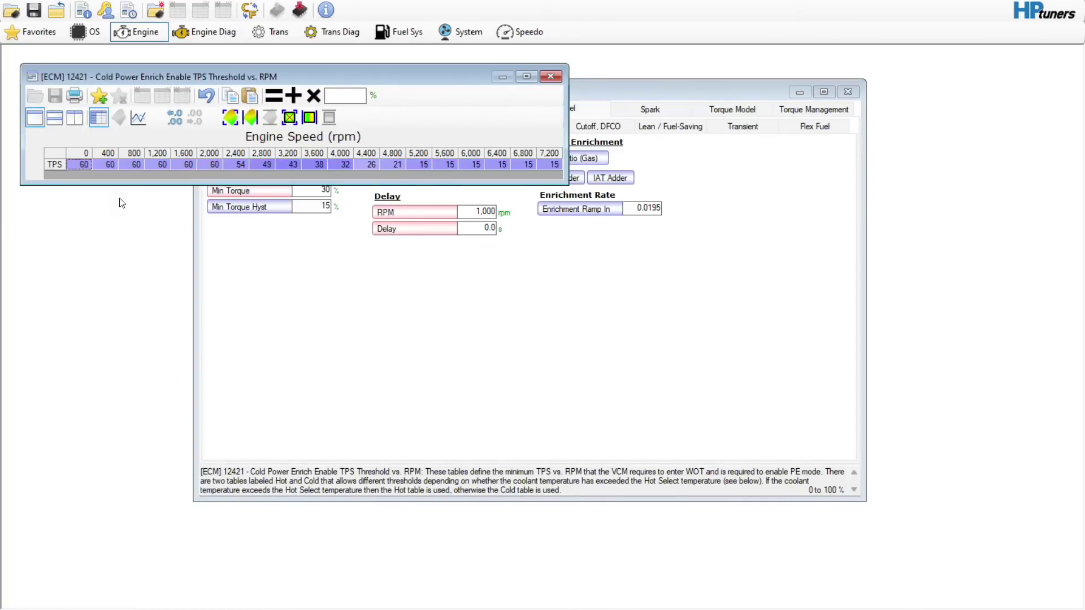
{"action": "left_click", "coordinate": [551, 75]}
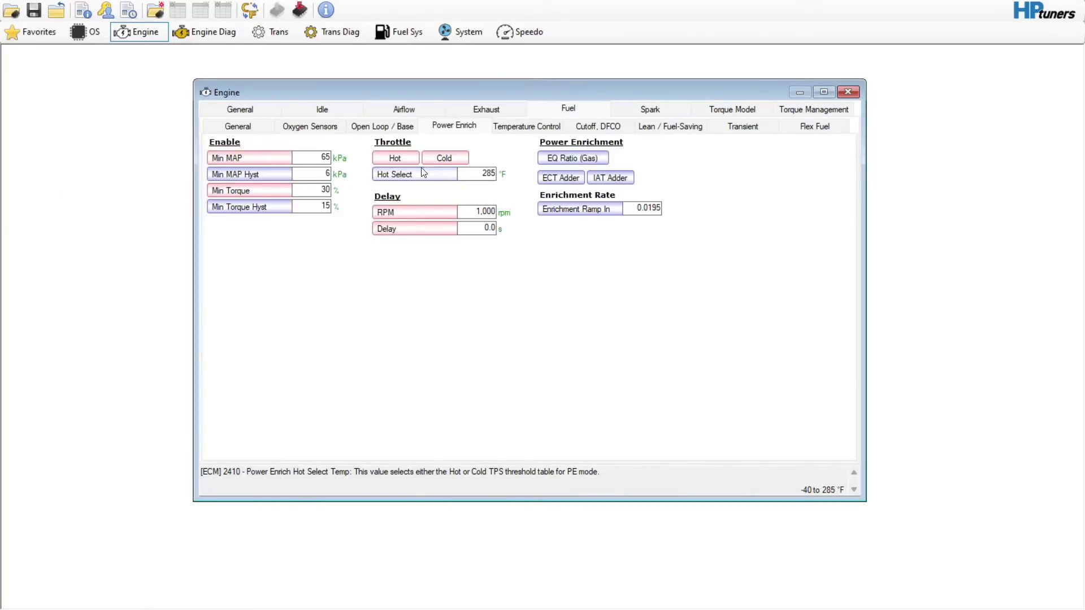
- Set the Enrichment Ramp In rate to 1.3 and every cell of the Power Enrich EQ Ratio table to 1.176
{"action": "left_click", "coordinate": [644, 208]}
{"action": "type", "text": "1.3"}
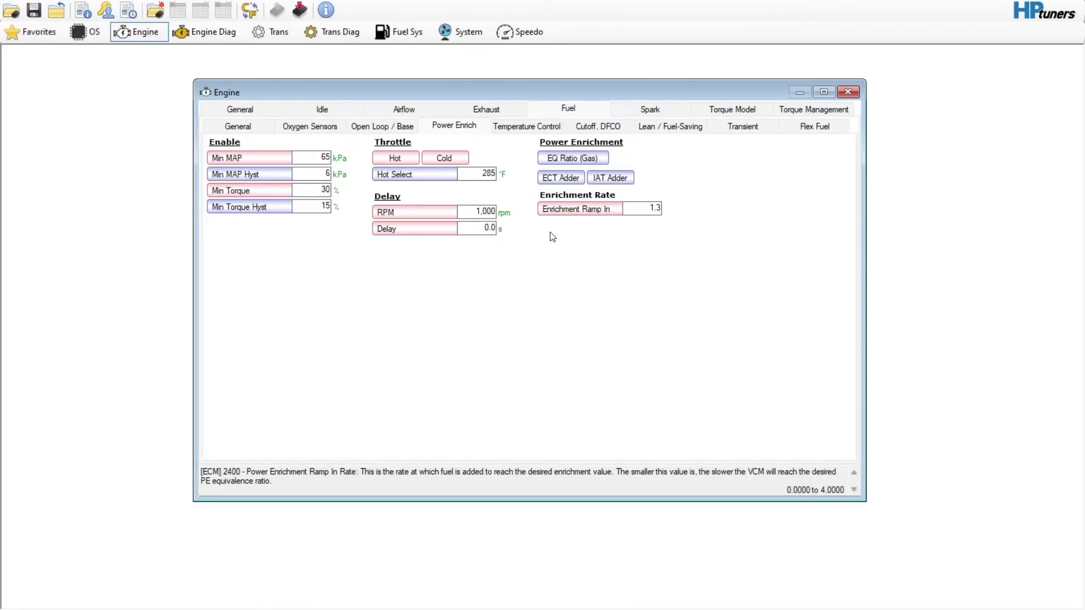
{"action": "left_click", "coordinate": [564, 158]}
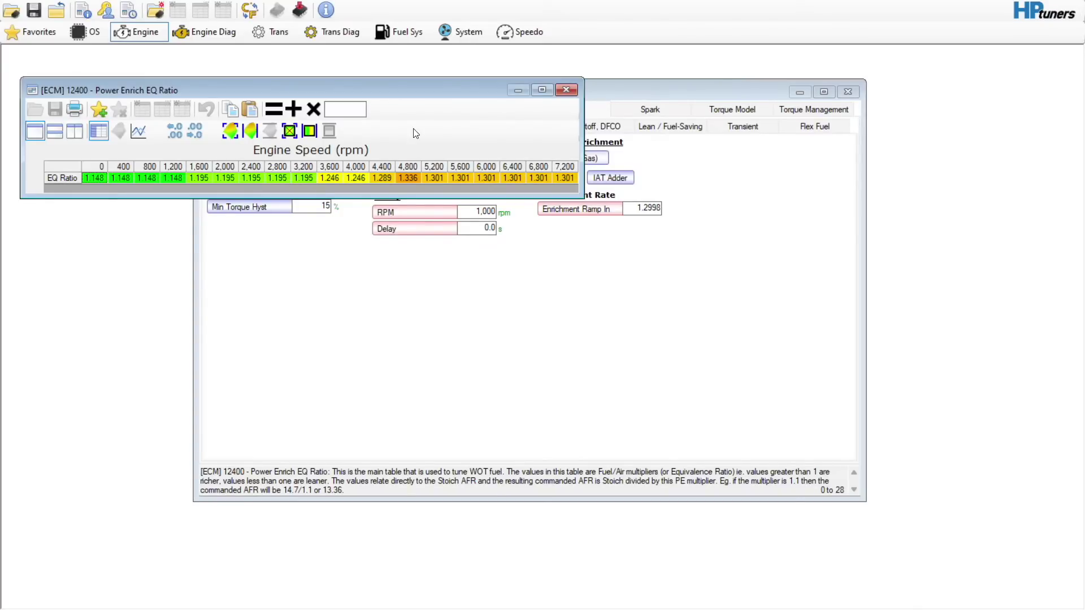
{"action": "left_click", "coordinate": [67, 169]}
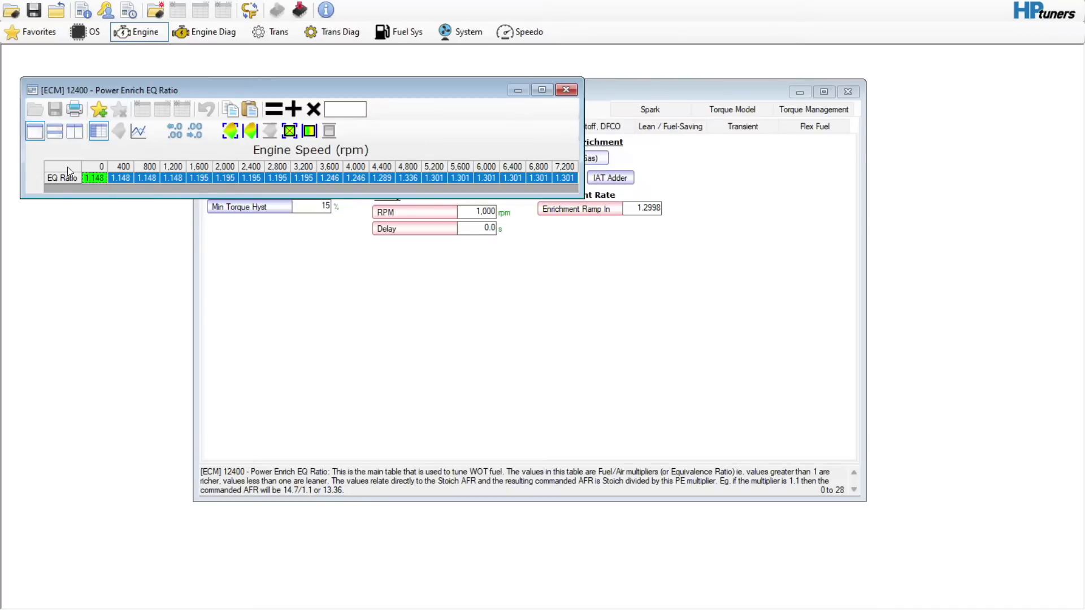
{"action": "left_click", "coordinate": [330, 108]}
{"action": "type", "text": "1.176"}
{"action": "left_click", "coordinate": [274, 108]}
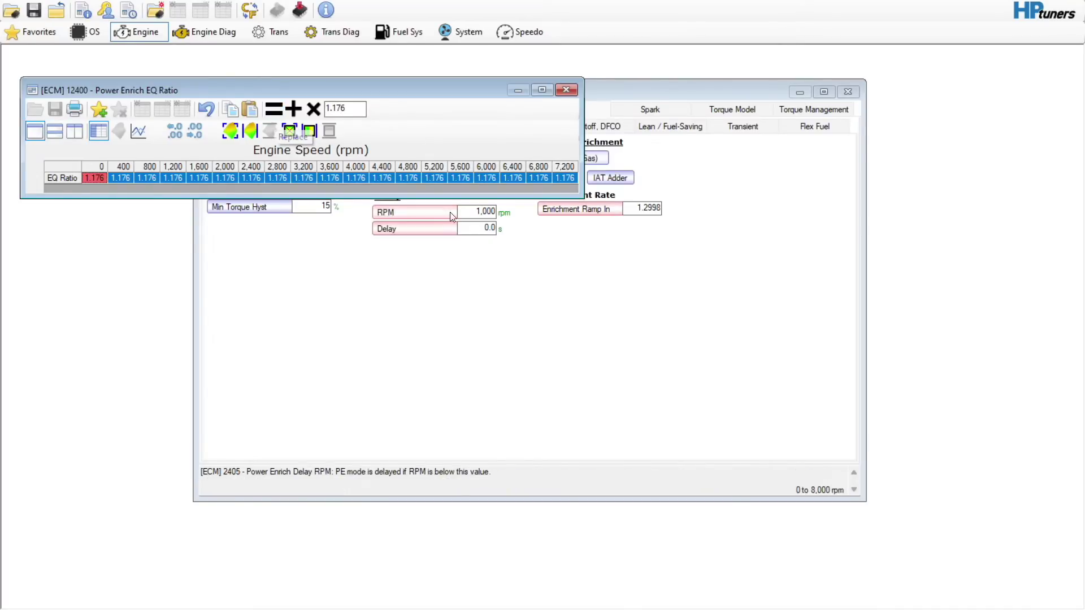
{"action": "left_click", "coordinate": [370, 176]}
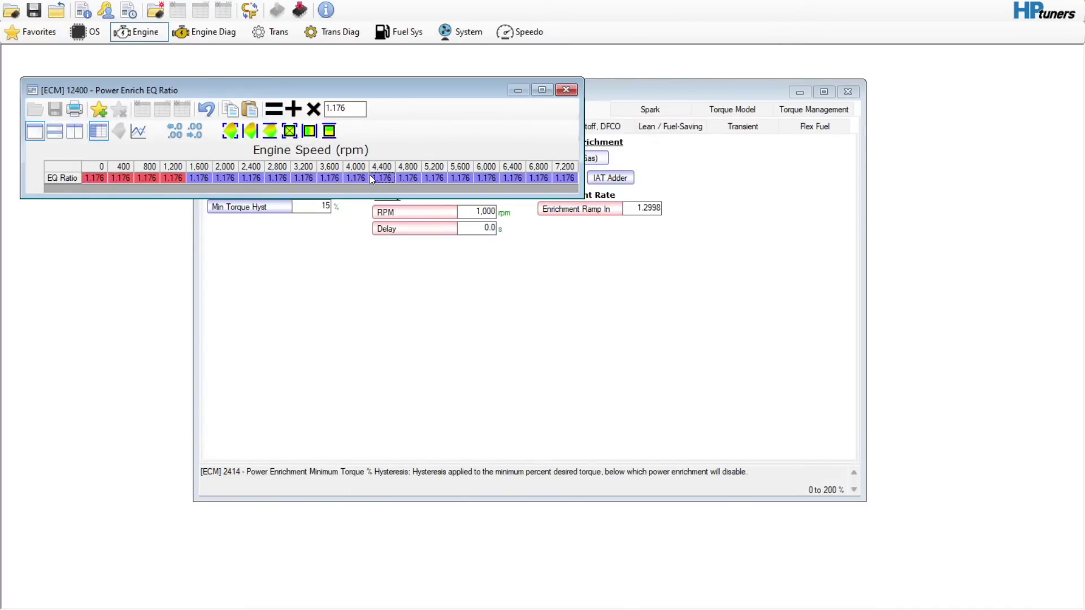
{"action": "left_click", "coordinate": [565, 91]}
- In the fuel temperature control settings, set the catalyst protection Max Enrichment to 1.176, and recheck the power enrichment entries
{"action": "left_click", "coordinate": [538, 126]}
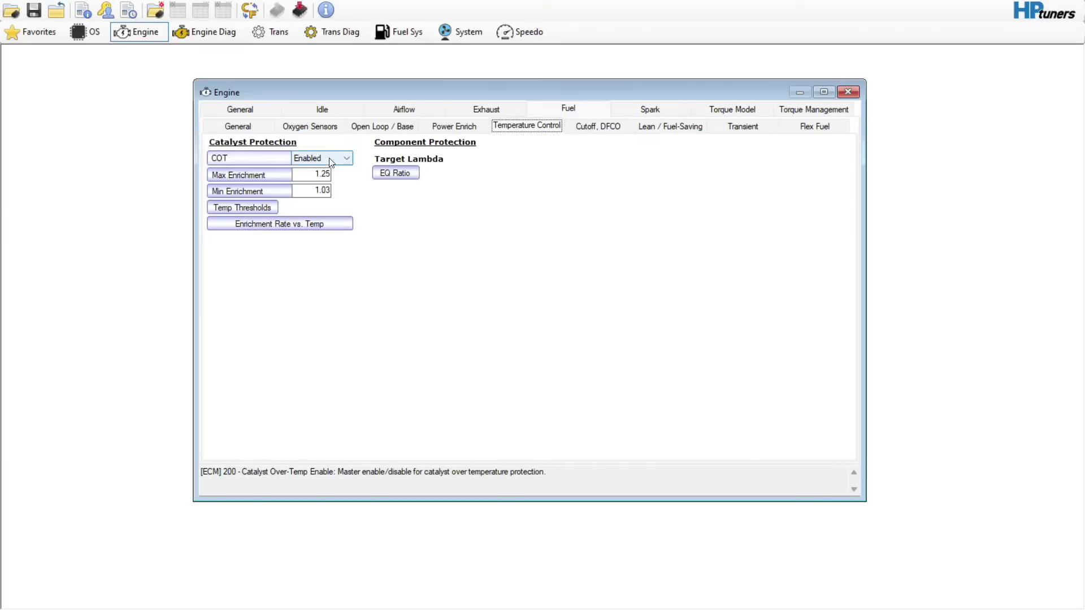
{"action": "double_click", "coordinate": [320, 174]}
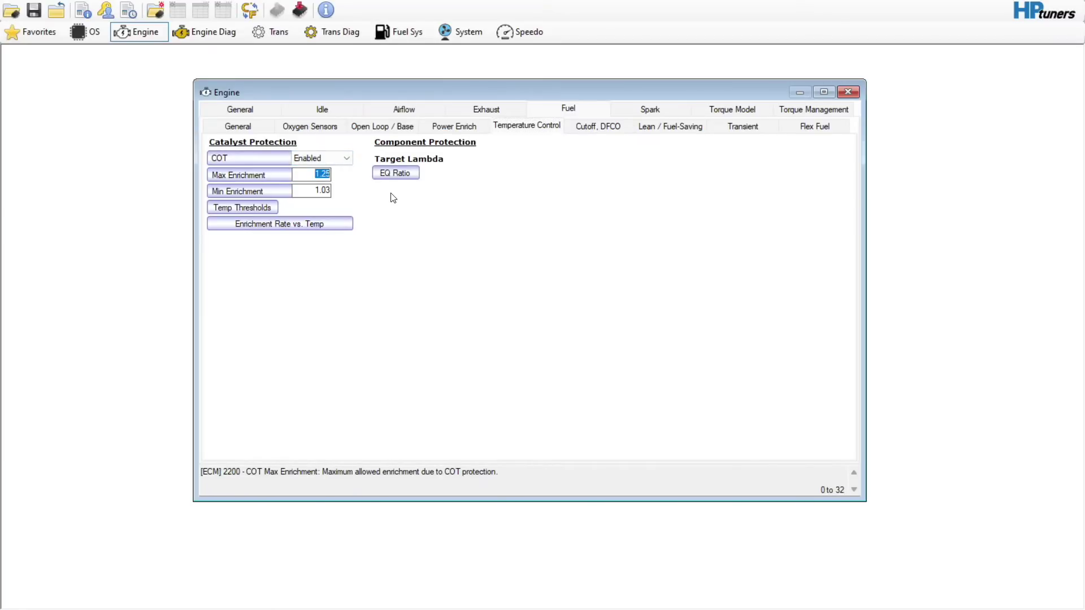
{"action": "type", "text": "1.176"}
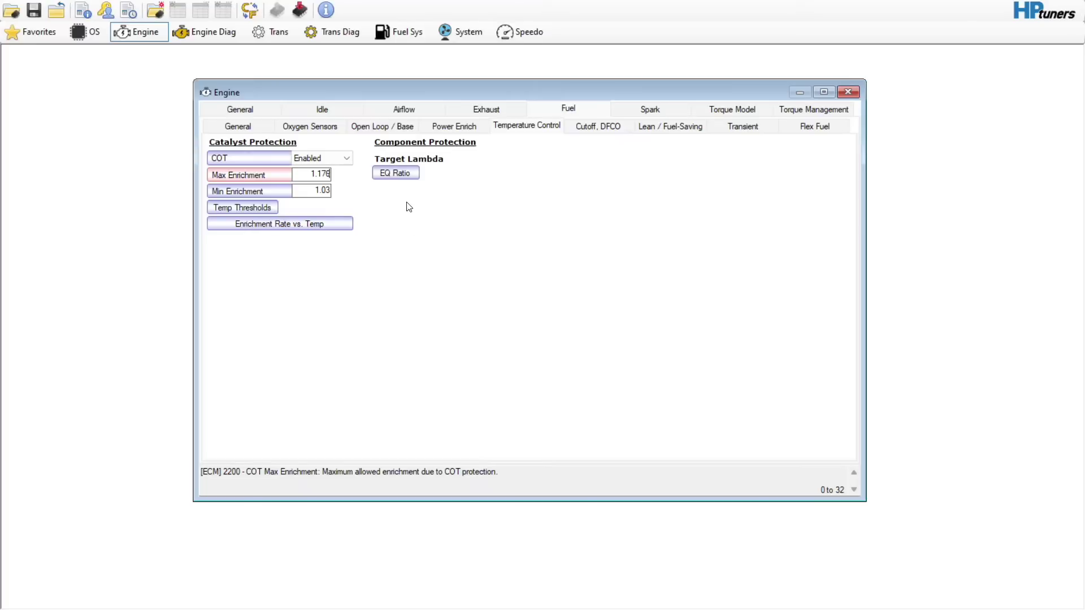
{"action": "left_click", "coordinate": [469, 128]}
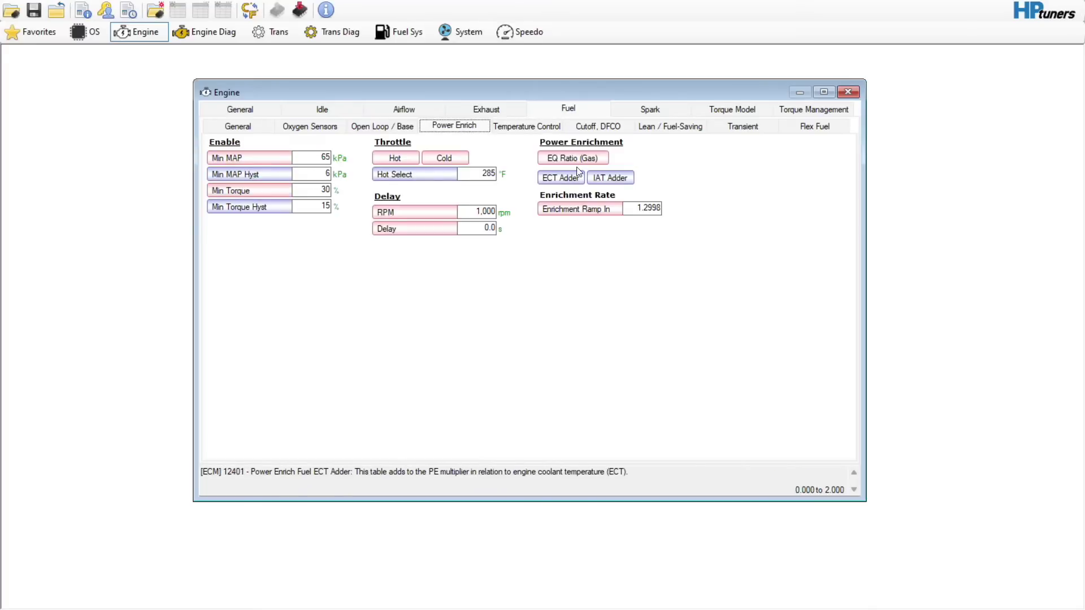
{"action": "left_click", "coordinate": [547, 128]}
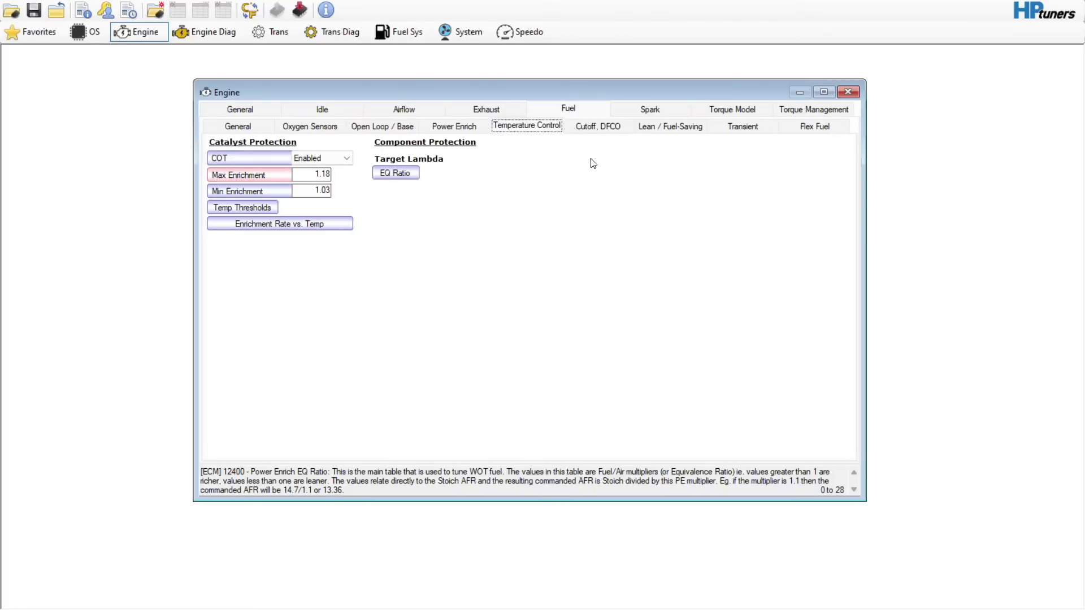
- In the fuel cutoff RPM limits, set both the Bad VSS Cutoff and the P/N Cutoff to 6500 rpm
{"action": "left_click", "coordinate": [594, 129]}
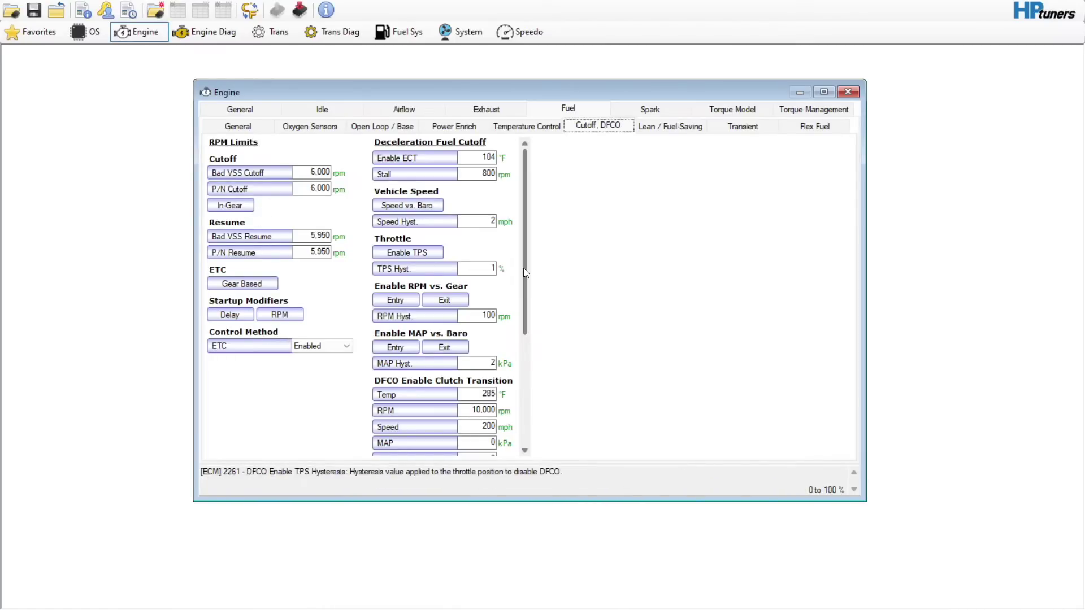
{"action": "mouse_move", "coordinate": [523, 268]}
{"action": "left_mouse_down"}
{"action": "mouse_move", "coordinate": [523, 316]}
{"action": "mouse_move", "coordinate": [520, 262]}
{"action": "left_mouse_up"}
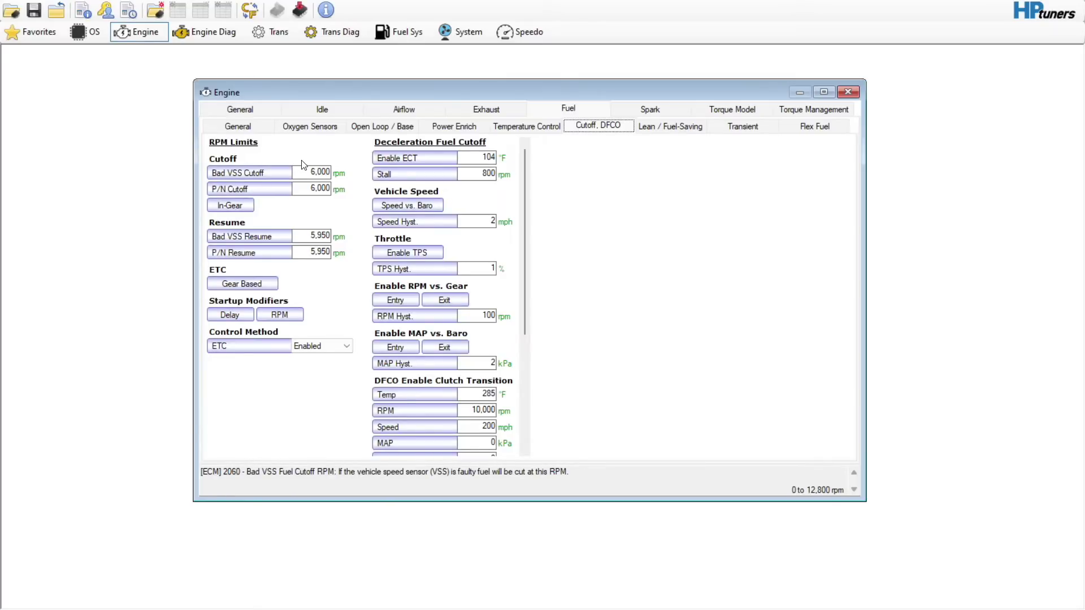
{"action": "left_click", "coordinate": [319, 171]}
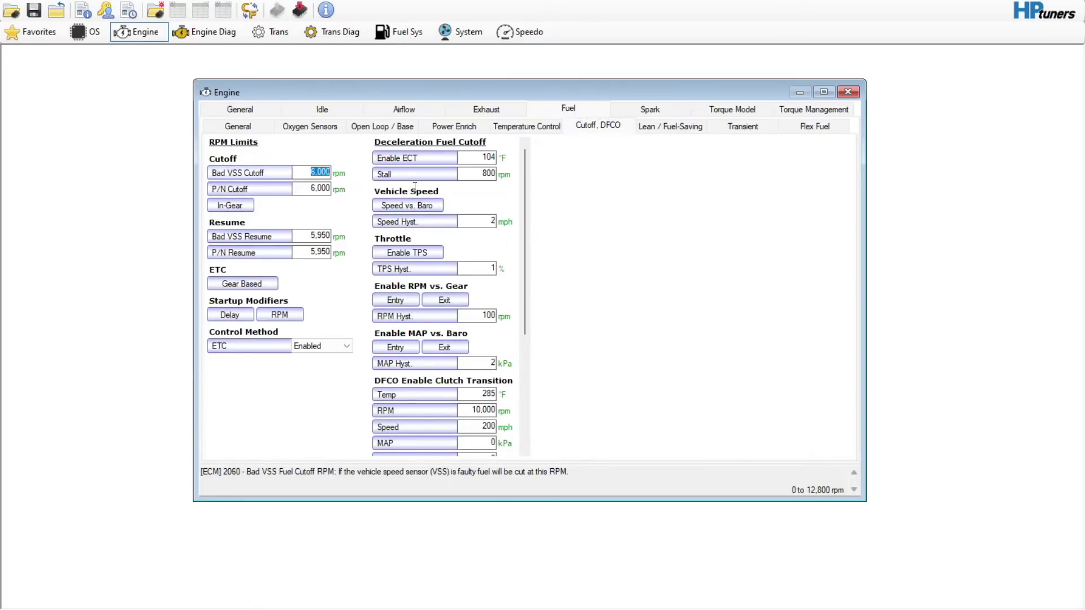
{"action": "type", "text": "6500"}
{"action": "key", "text": "Return"}
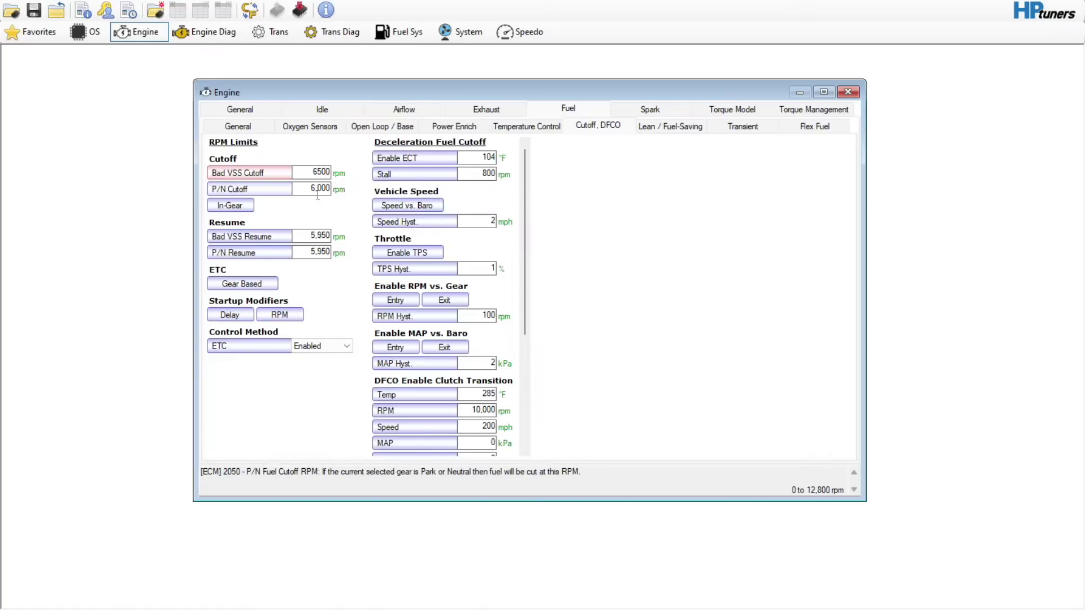
{"action": "type", "text": "6500"}
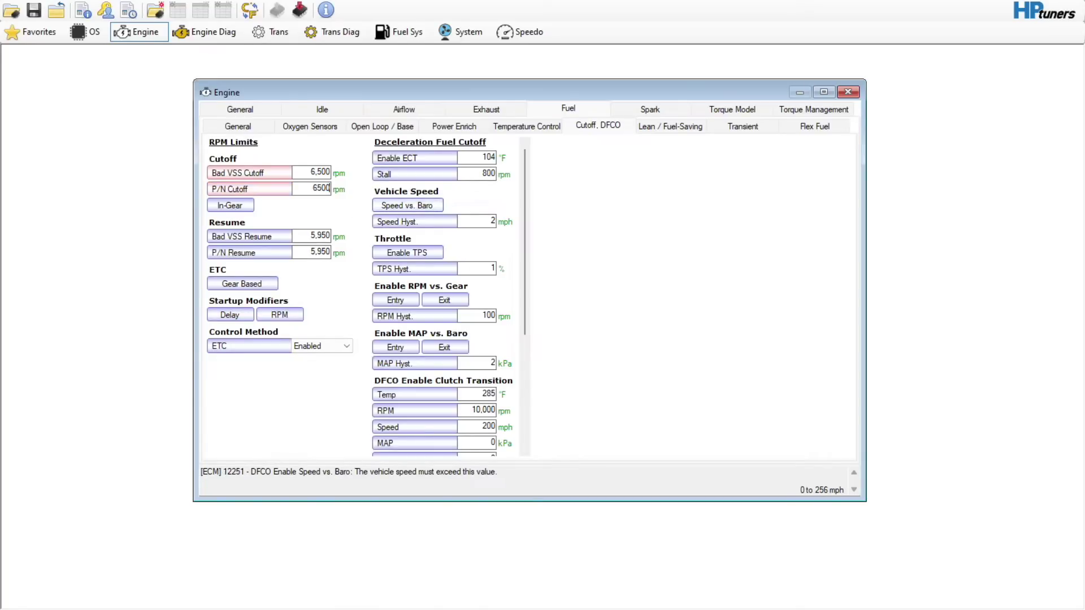
- In the in-gear fuel cutoff RPM table, set the whole Cutoff row to 6500 rpm for all gears
{"action": "left_click", "coordinate": [230, 206]}
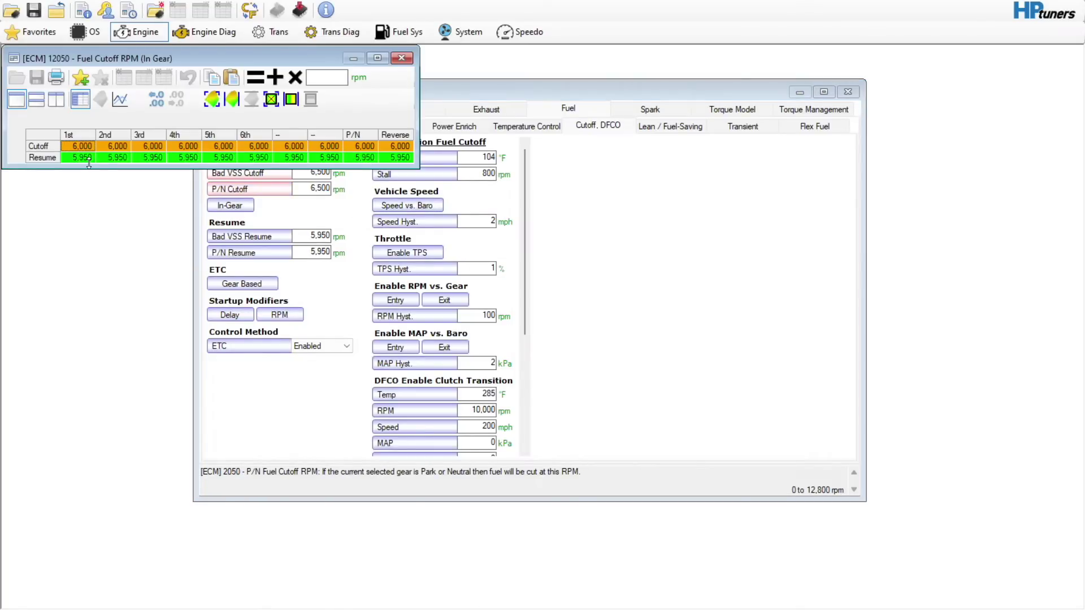
{"action": "left_click_drag", "start_coordinate": [85, 146], "coordinate": [399, 147]}
{"action": "type", "text": "6500"}
{"action": "left_click", "coordinate": [45, 157]}
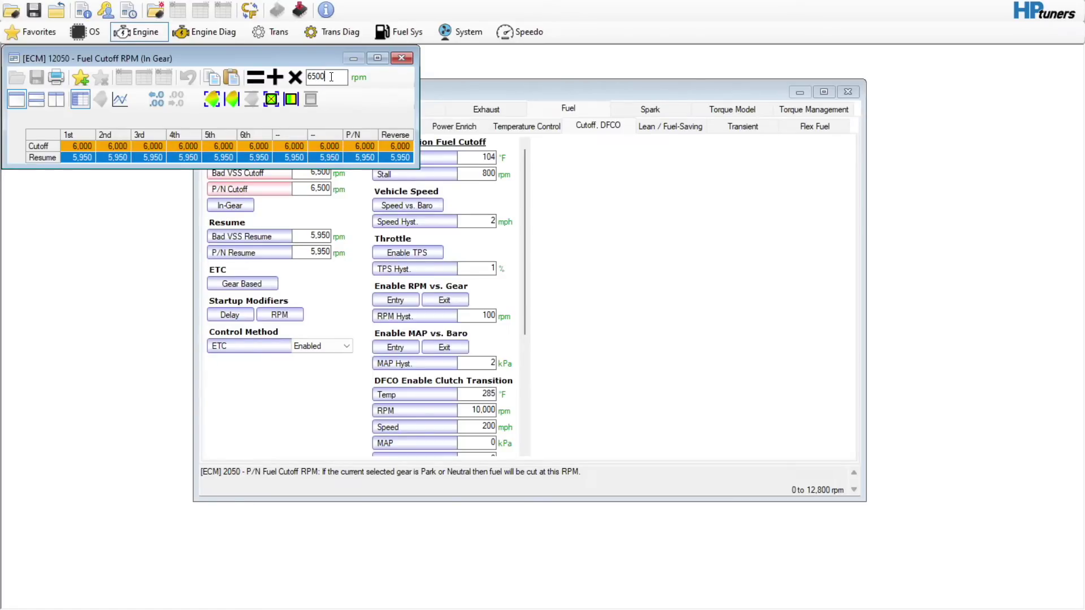
{"action": "left_click", "coordinate": [49, 146]}
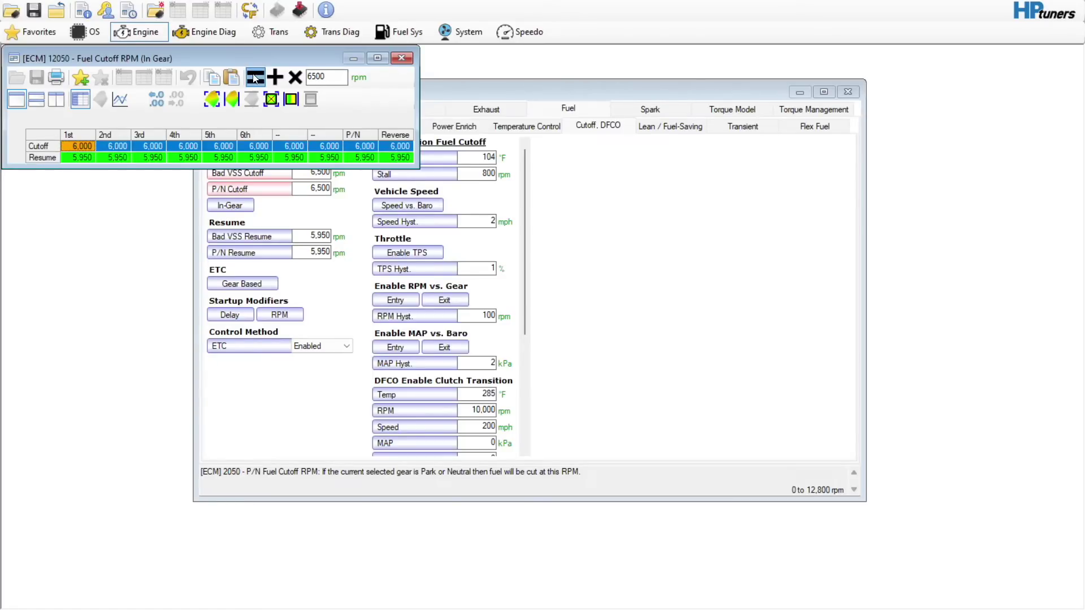
{"action": "left_click", "coordinate": [256, 77]}
- Set the whole Resume row of the in-gear fuel cutoff table to 6450 rpm and close the table
{"action": "left_click", "coordinate": [45, 158]}
{"action": "left_click_drag", "start_coordinate": [325, 77], "coordinate": [310, 78]}
{"action": "type", "text": "450"}
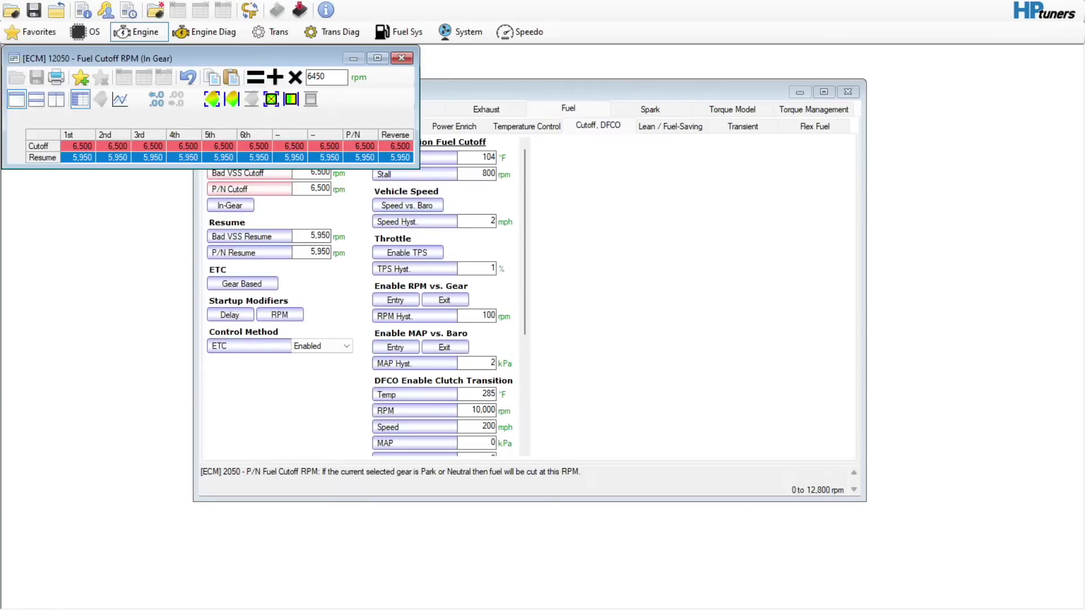
{"action": "left_click", "coordinate": [401, 58]}
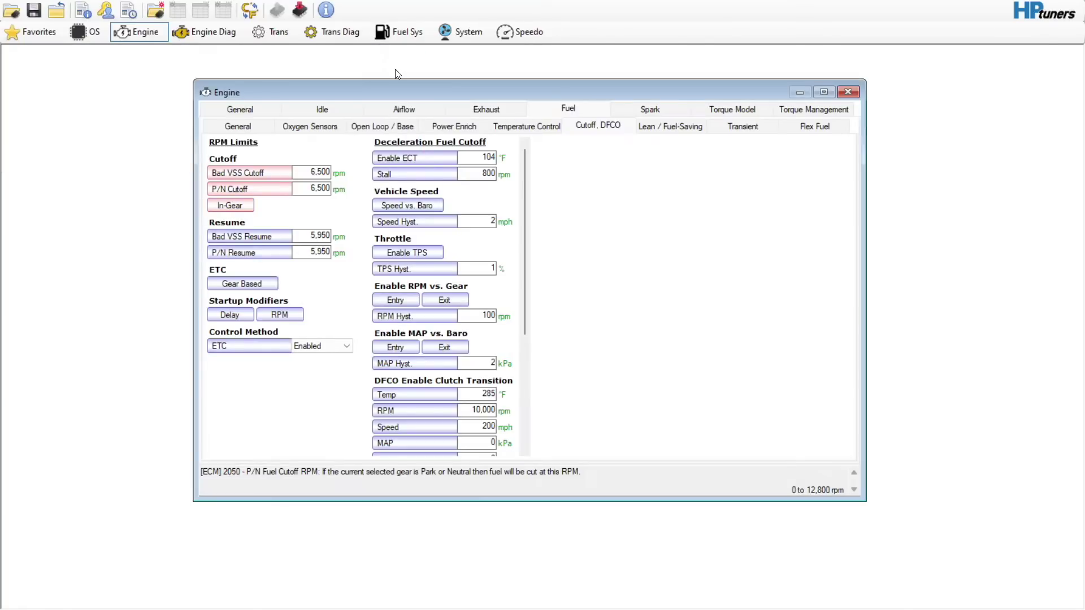
- In the fuel resume RPM limits, set both the Bad VSS Resume and the P/N Resume to 6450 rpm
{"action": "double_click", "coordinate": [305, 238]}
{"action": "type", "text": "6450"}
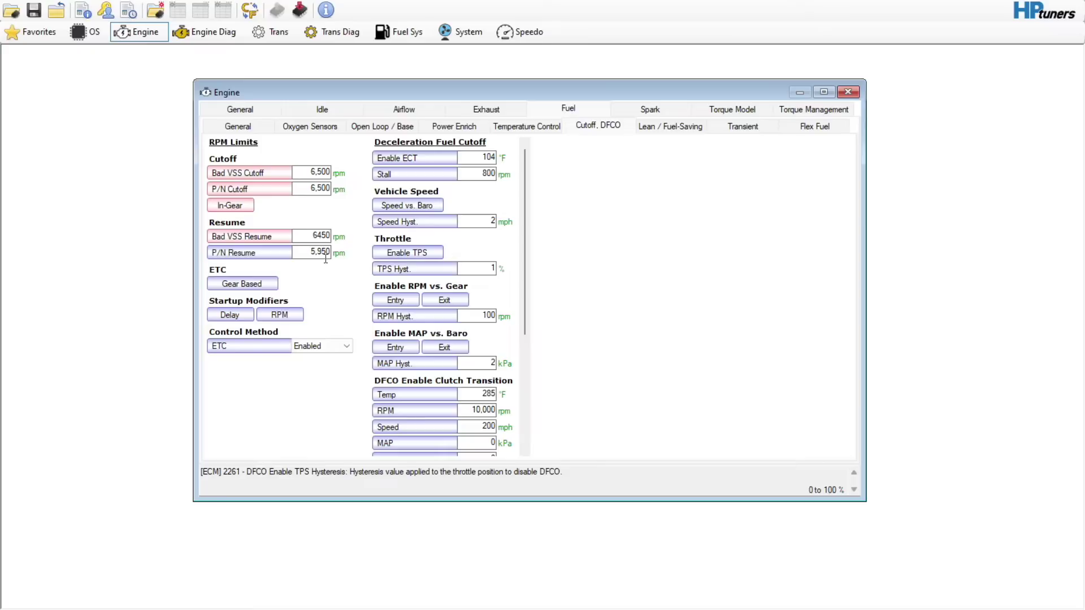
{"action": "key", "text": "Tab"}
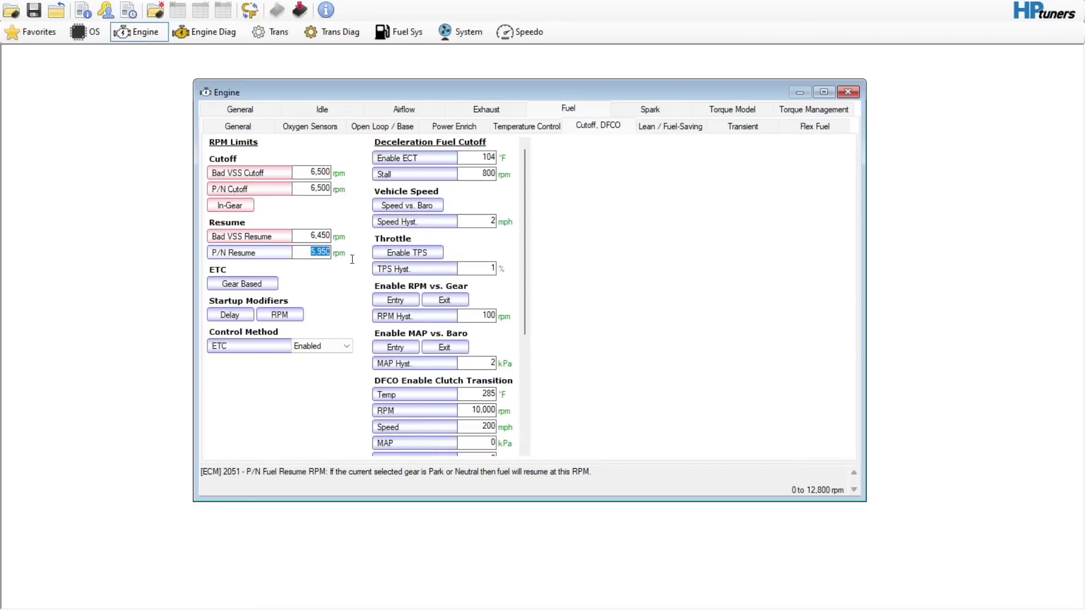
{"action": "type", "text": "6450"}
- Set every gear in the ETC RPM Limit Gear Based table to 6500 rpm and close the table
{"action": "left_click", "coordinate": [242, 284]}
{"action": "left_click", "coordinate": [396, 262]}
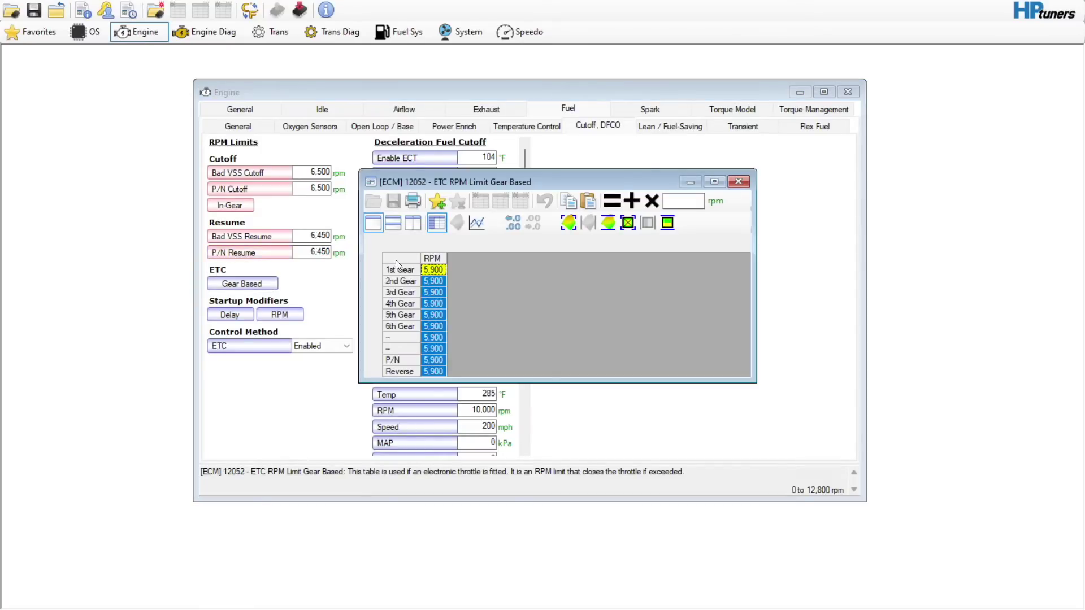
{"action": "left_click", "coordinate": [684, 205]}
{"action": "type", "text": "6500"}
{"action": "left_click", "coordinate": [603, 209]}
{"action": "left_click", "coordinate": [439, 289]}
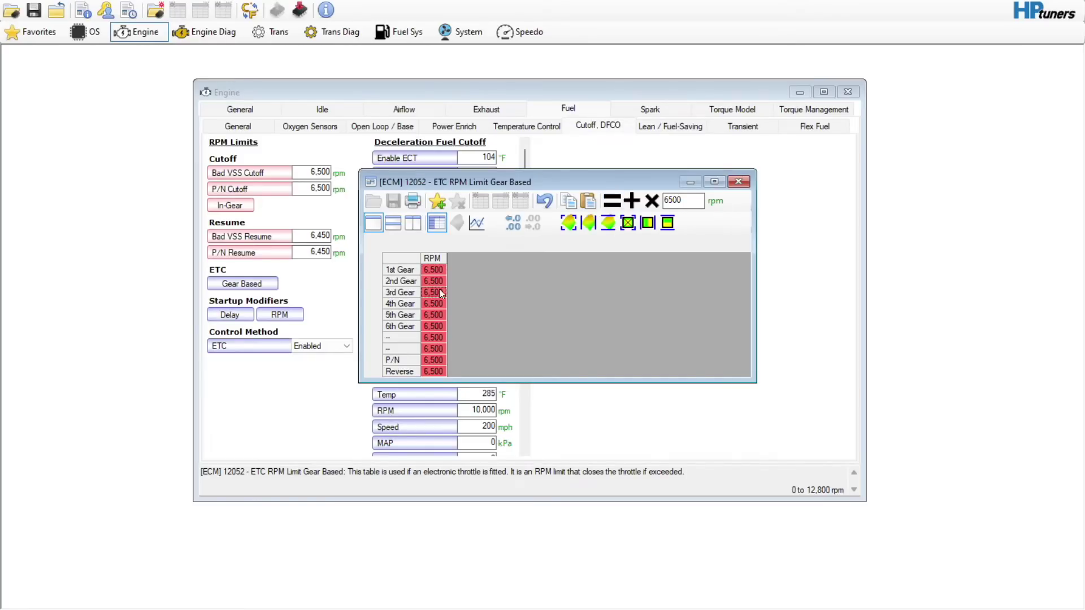
{"action": "left_click", "coordinate": [737, 181]}
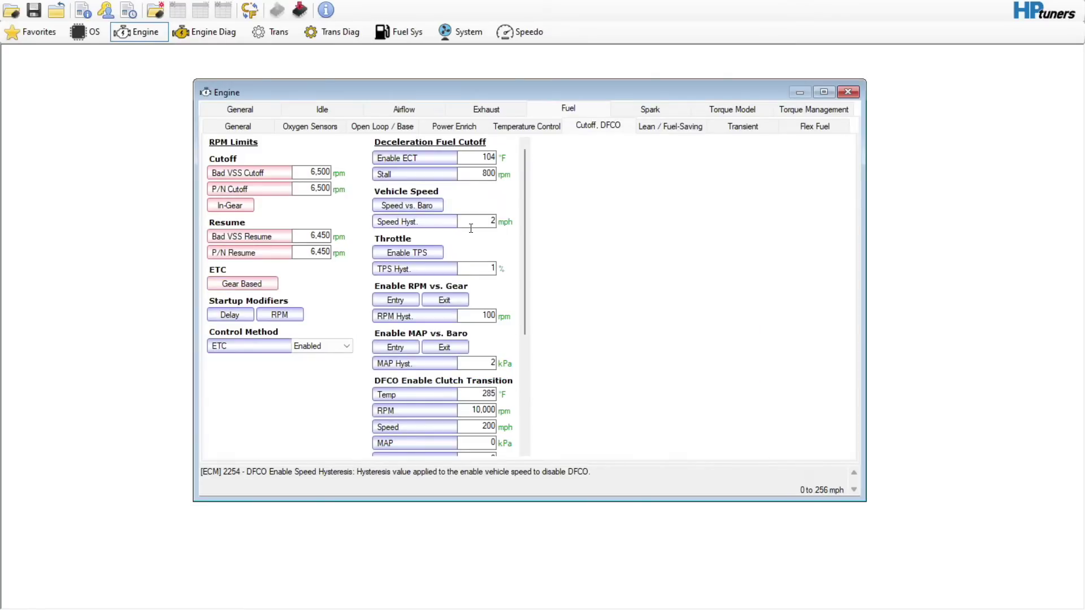
- Check the ETC control method options, keeping Enabled, and look through the deceleration fuel cutoff settings
{"action": "left_click", "coordinate": [303, 347]}
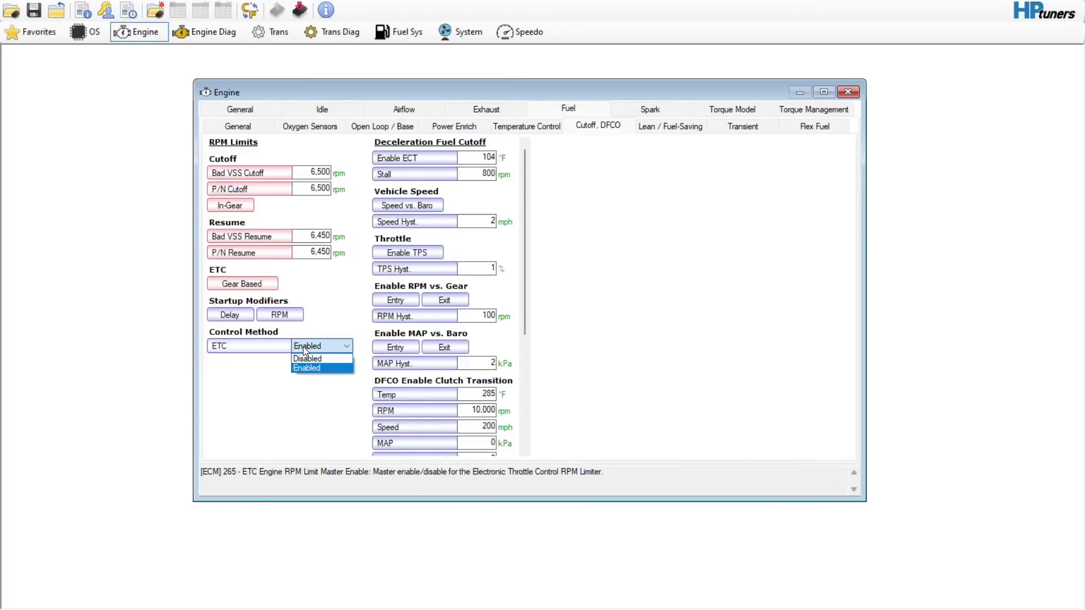
{"action": "left_click", "coordinate": [310, 370]}
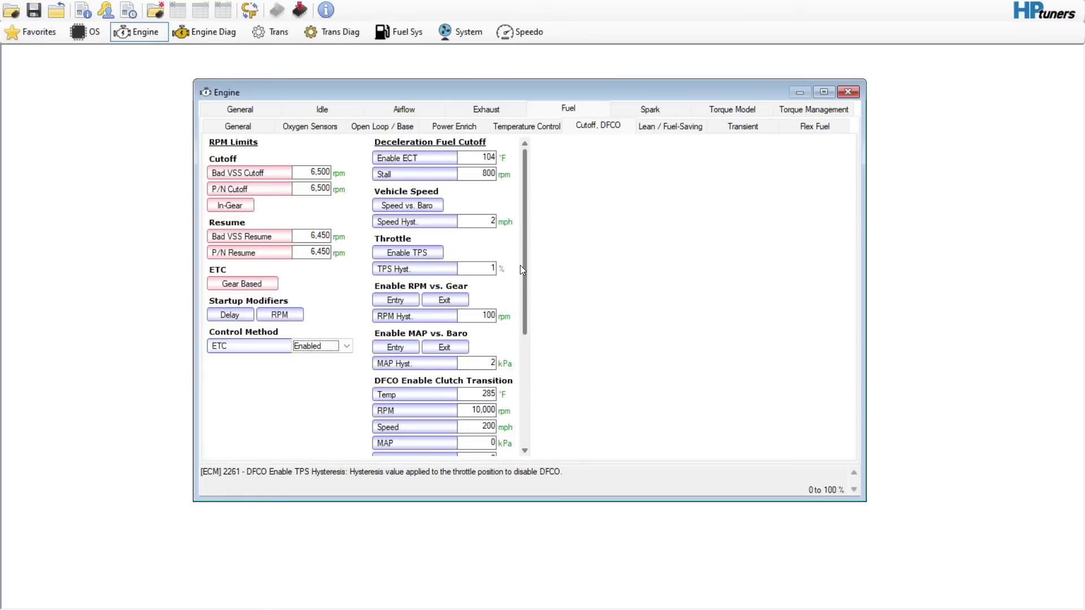
{"action": "scroll", "coordinate": [520, 265], "scroll_direction": "down", "scroll_amount": 5}
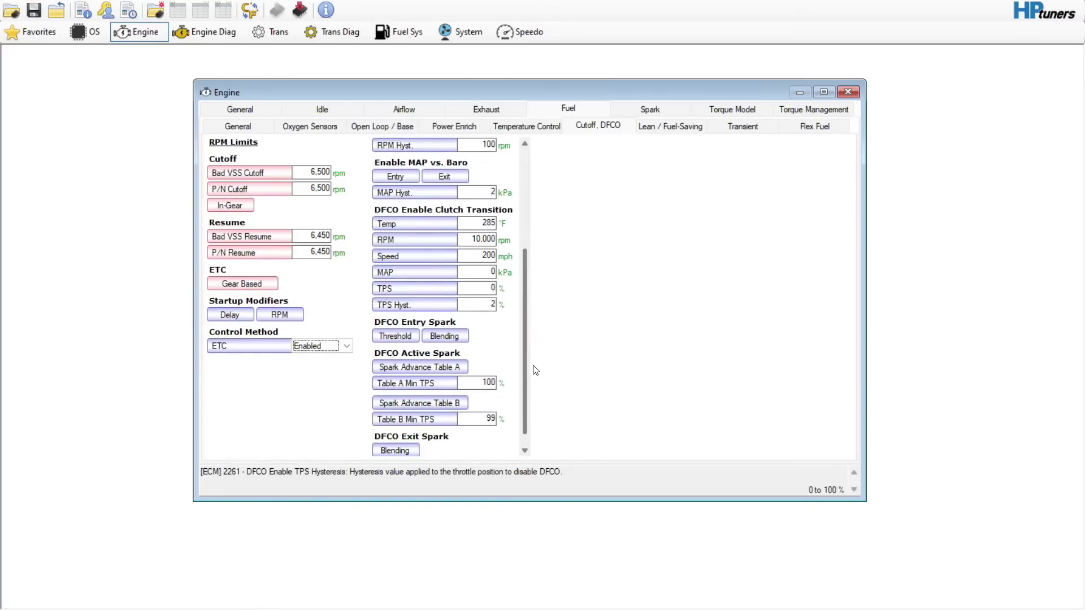
{"action": "scroll", "coordinate": [514, 305], "scroll_direction": "up", "scroll_amount": 5}
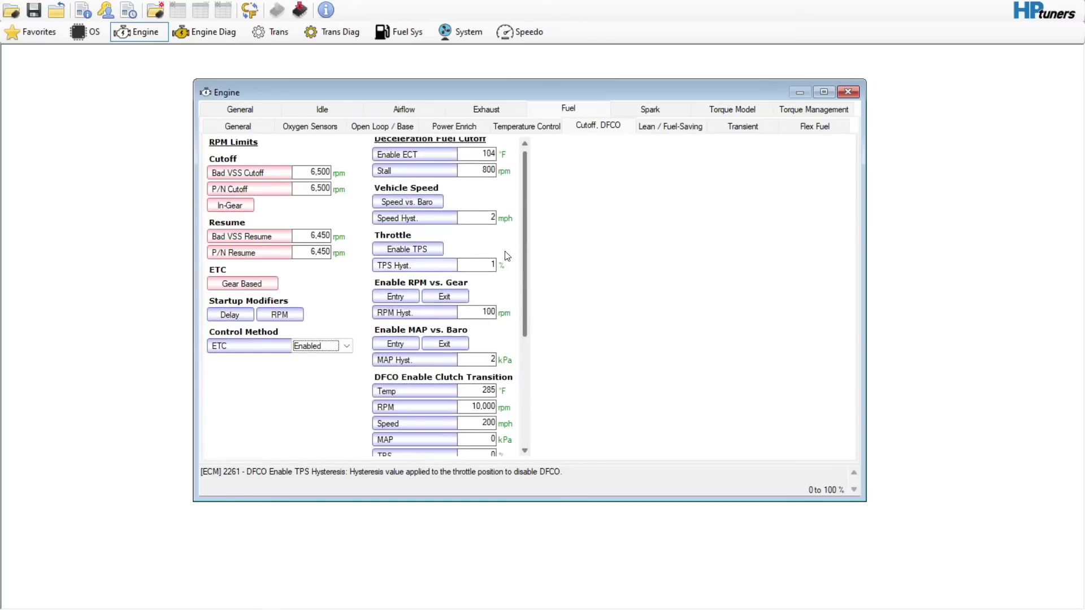
- Try a deceleration fuel cutoff Enable ECT of 300 °F with the limit override accepted, and restore it to 104 °F
{"action": "left_click", "coordinate": [468, 158]}
{"action": "key", "text": "ctrl+a"}
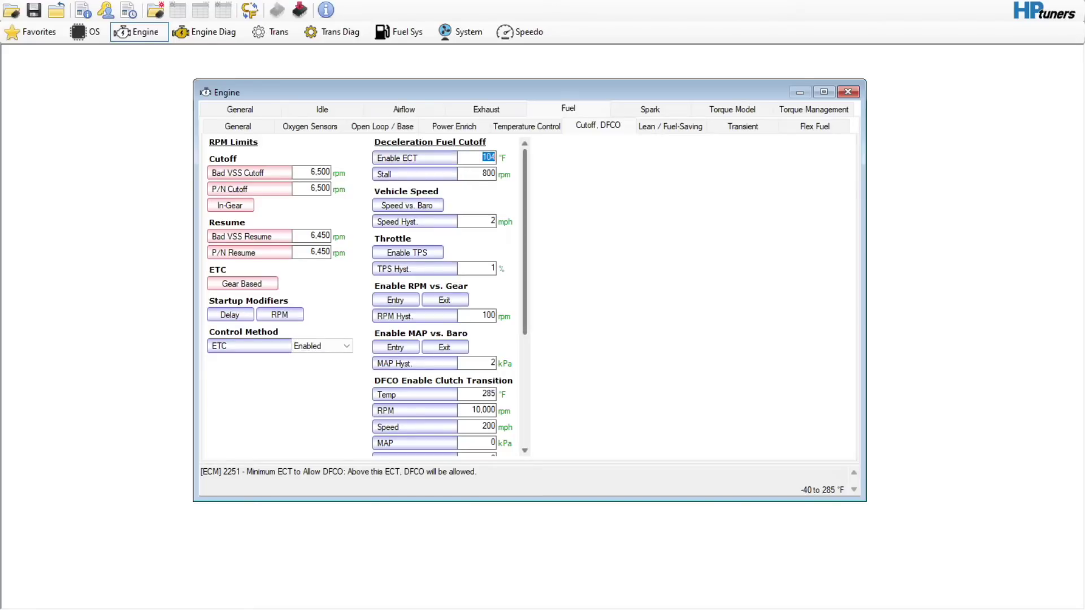
{"action": "type", "text": "300"}
{"action": "key", "text": "Return"}
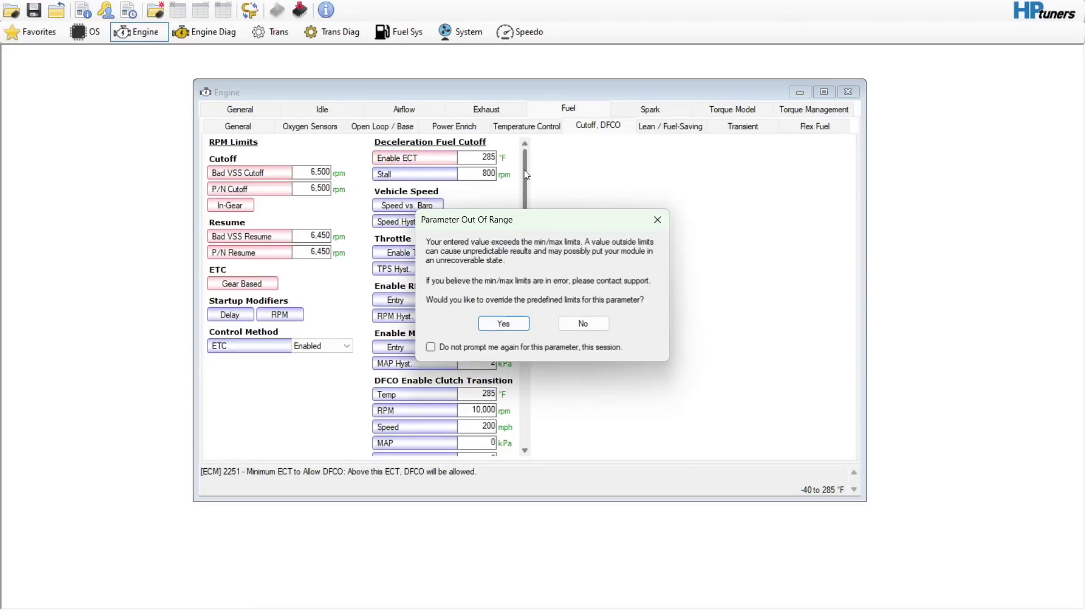
{"action": "left_click", "coordinate": [431, 348]}
{"action": "left_click", "coordinate": [501, 325]}
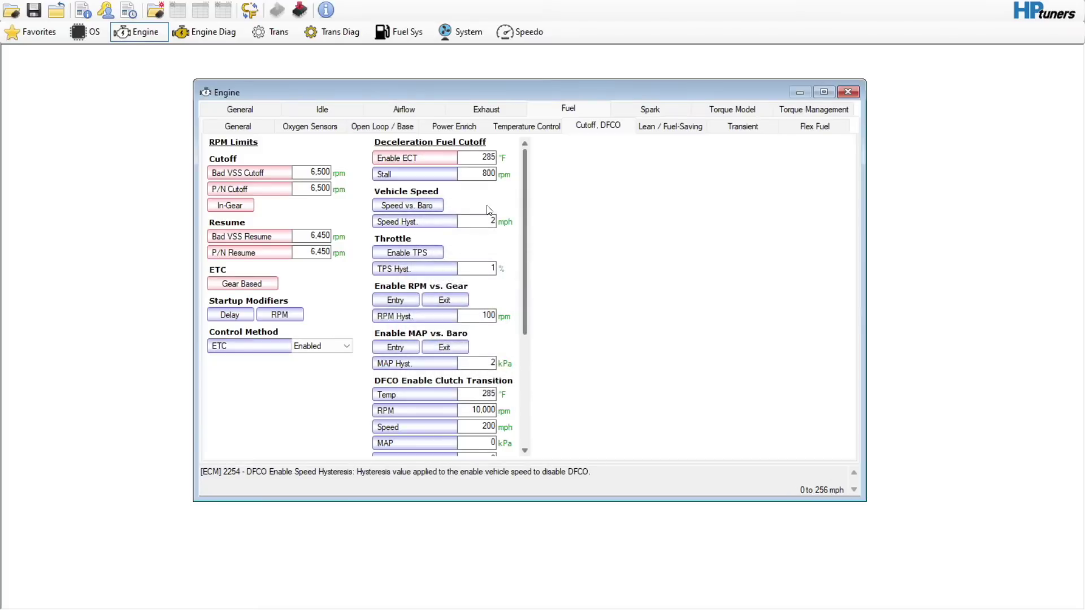
{"action": "type", "text": "104"}
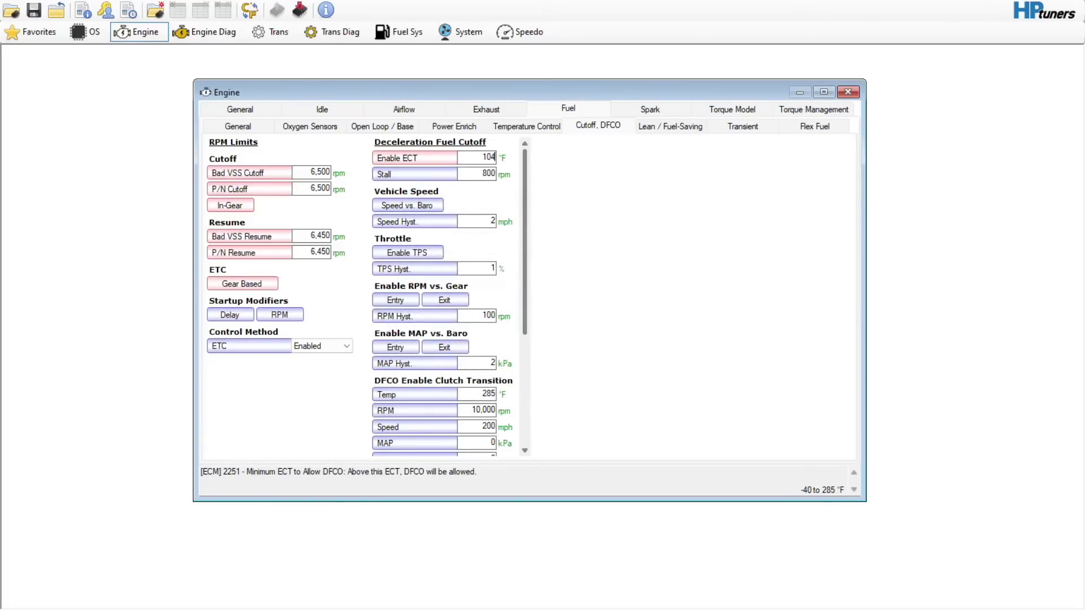
- Review the lean cruise, transient fuel and flex fuel settings
{"action": "left_click", "coordinate": [675, 127]}
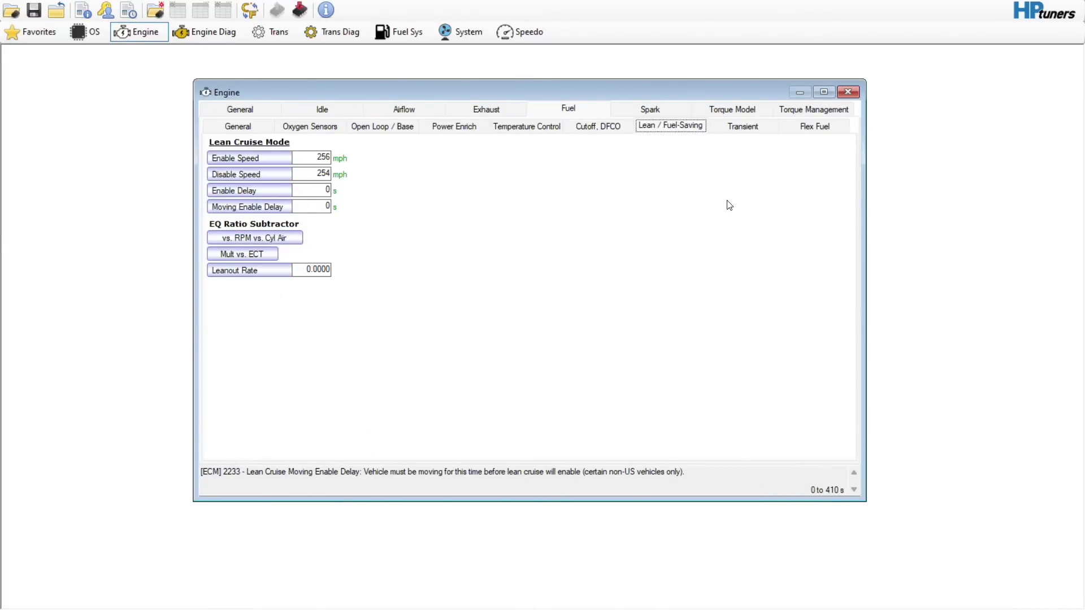
{"action": "left_click", "coordinate": [744, 133]}
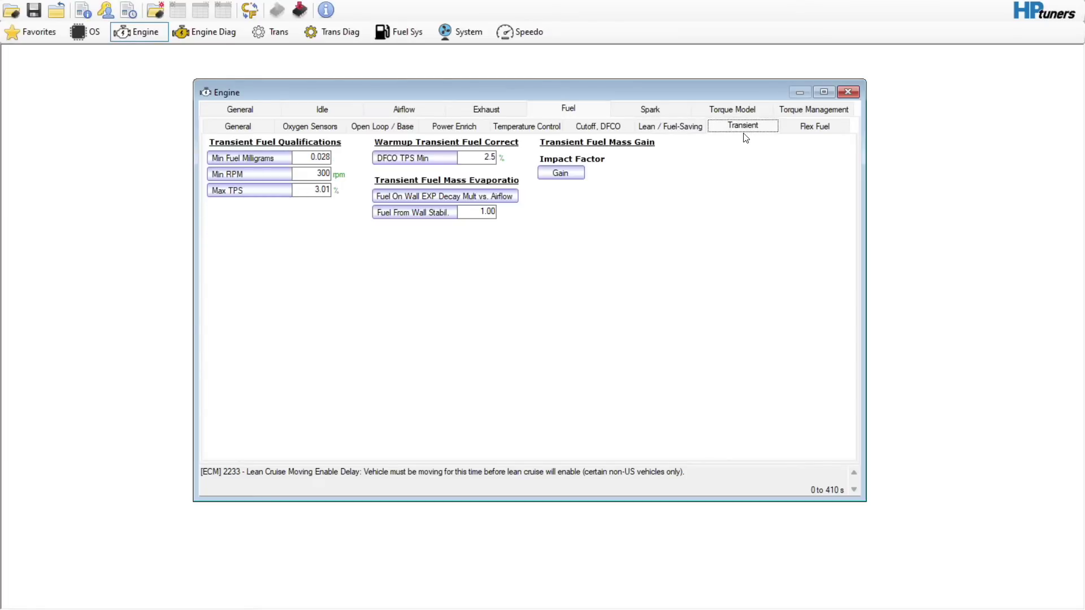
{"action": "left_click", "coordinate": [796, 135]}
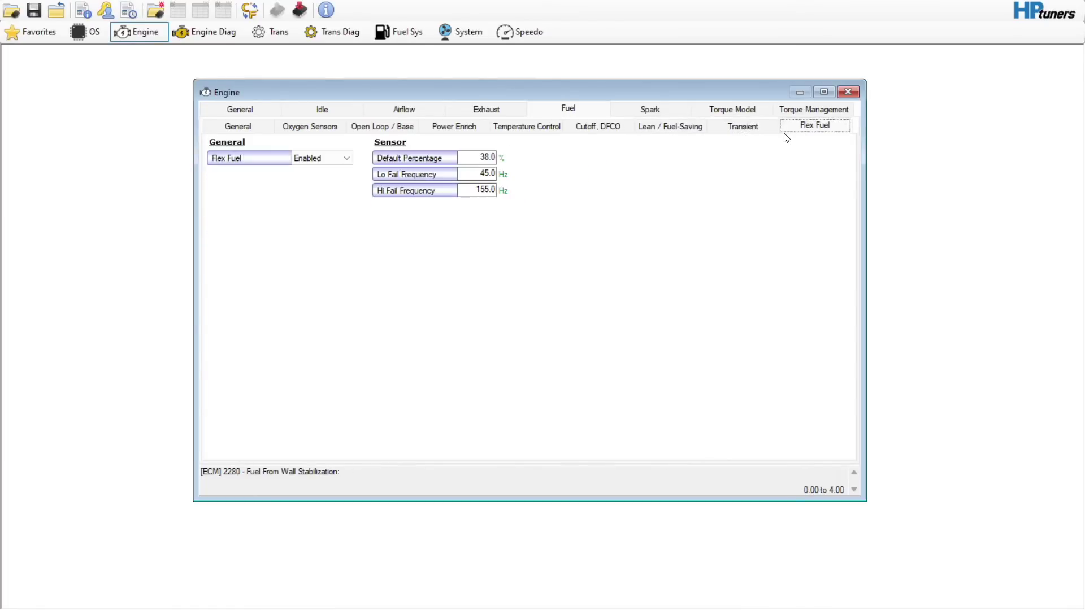
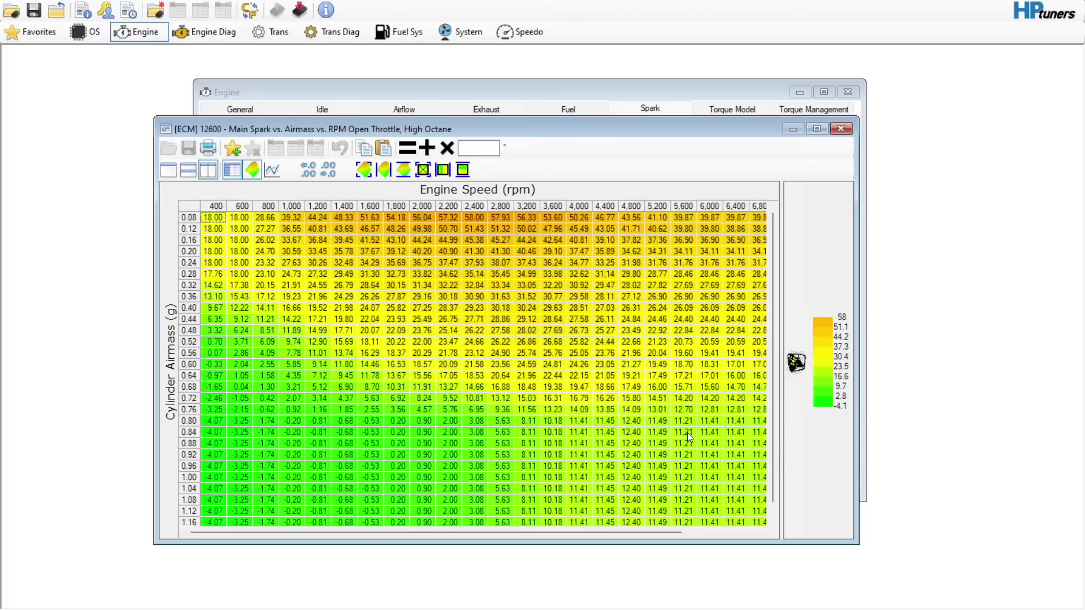
- Examine the high octane, open throttle main spark table as an enlarged 3D surface
{"action": "left_click_drag", "start_coordinate": [780, 423], "coordinate": [660, 412]}
{"action": "left_click_drag", "start_coordinate": [735, 377], "coordinate": [757, 389]}
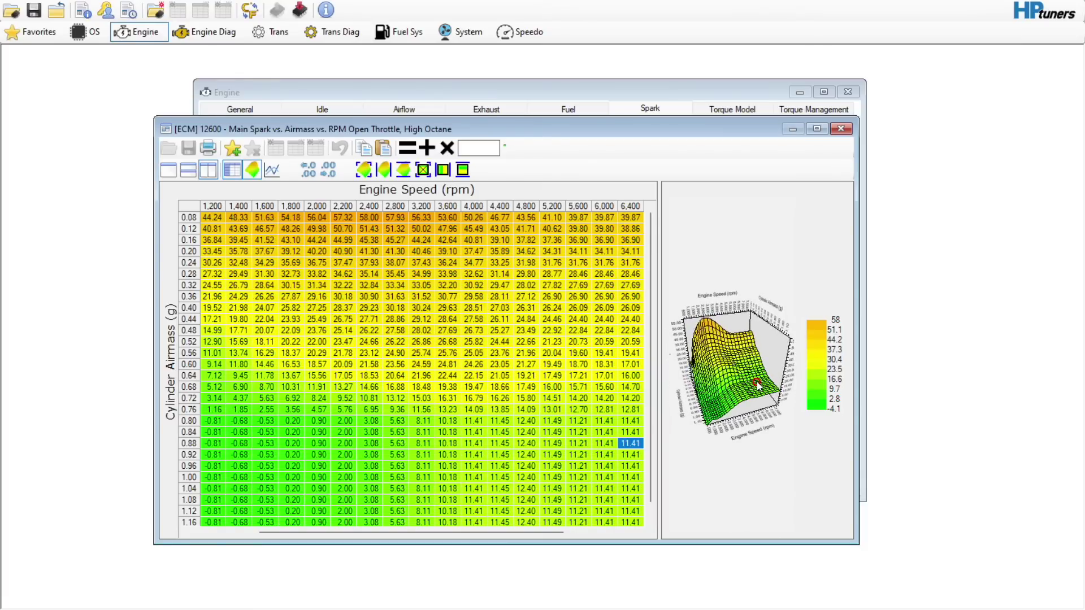
{"action": "left_click_drag", "start_coordinate": [661, 405], "coordinate": [757, 398]}
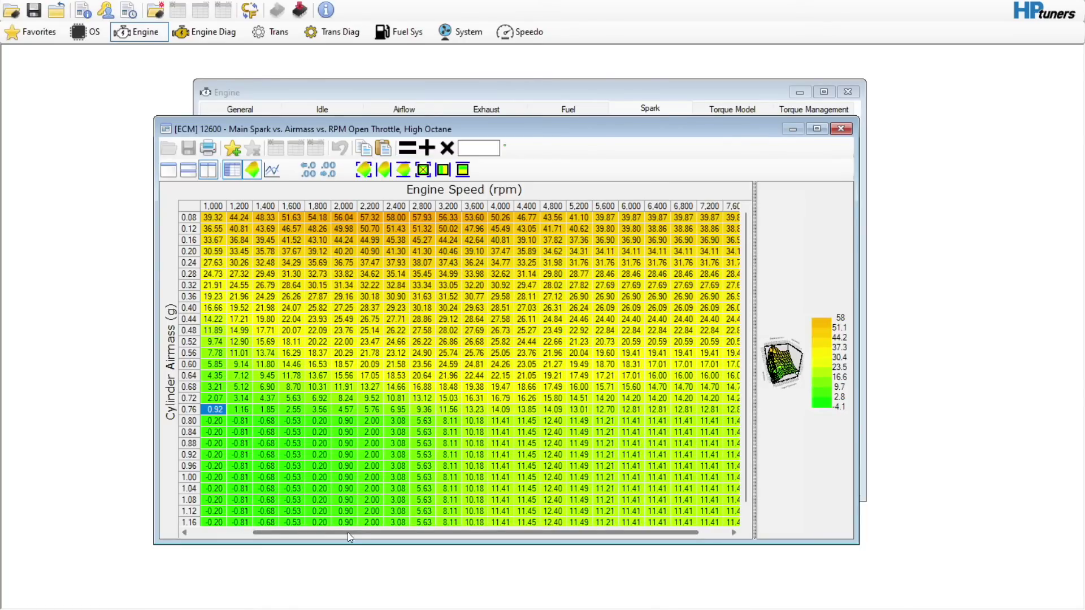
- Set the high octane spark cells at 400–800 rpm from 0.60 to 1.16 g and 1,000–2,800 rpm from 0.76 to 1.20 g to 5°
{"action": "left_click_drag", "start_coordinate": [348, 532], "coordinate": [262, 528]}
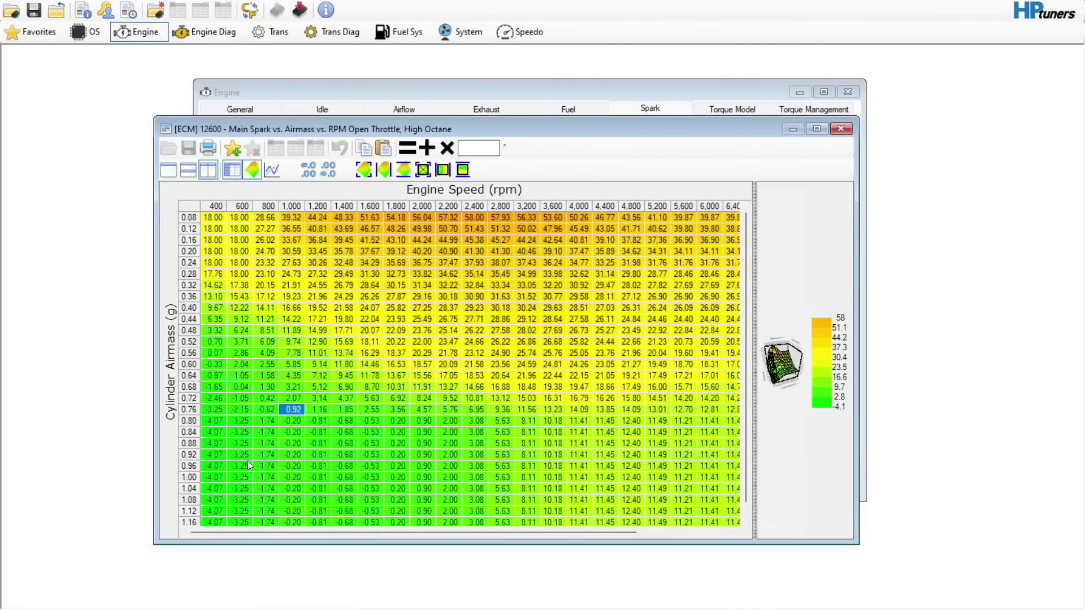
{"action": "left_click_drag", "start_coordinate": [214, 362], "coordinate": [261, 523]}
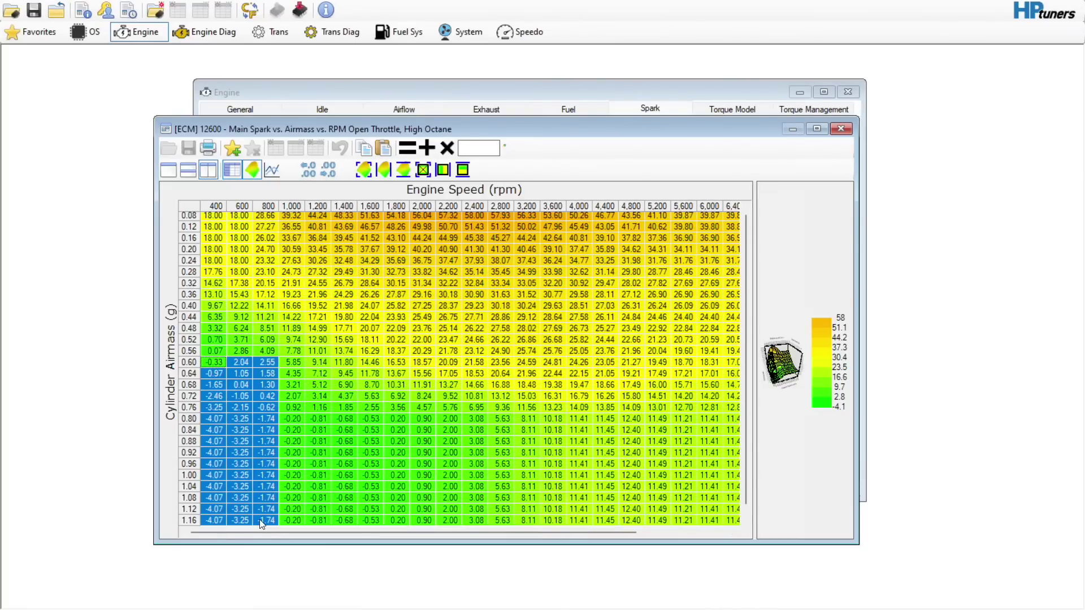
{"action": "left_click", "coordinate": [478, 148]}
{"action": "type", "text": "5"}
{"action": "left_click", "coordinate": [408, 148]}
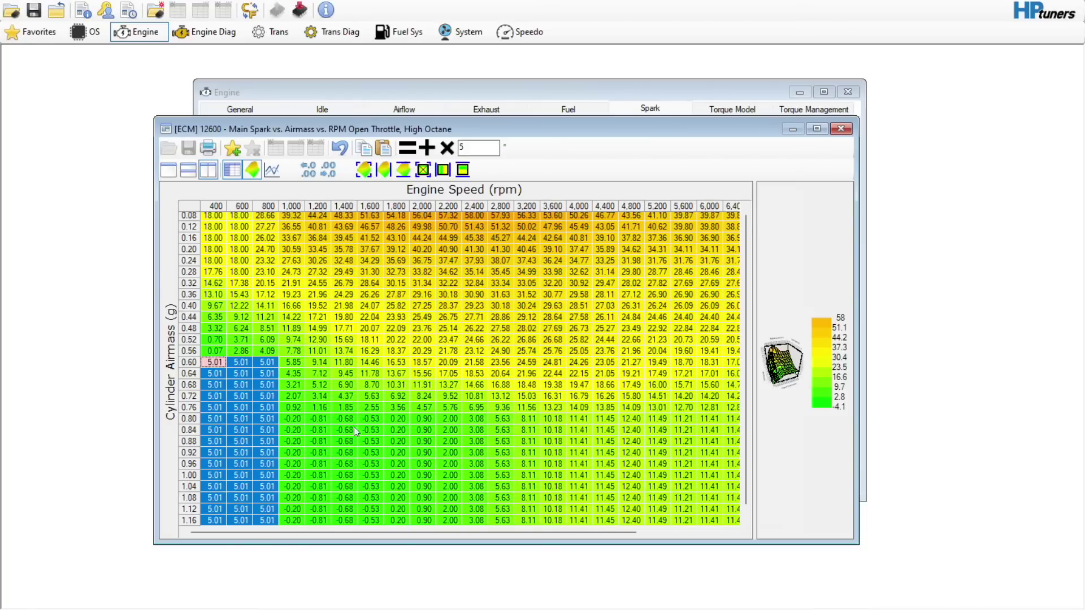
{"action": "left_click_drag", "start_coordinate": [283, 407], "coordinate": [493, 534]}
{"action": "left_click", "coordinate": [407, 148]}
- Interpolate vertically the spark cells at 1,000–2,800 rpm from 0.56 to 0.92 g and at 400–1,000 rpm from 0.40 to 0.68 g
{"action": "left_click_drag", "start_coordinate": [292, 340], "coordinate": [501, 443]}
{"action": "left_click", "coordinate": [462, 169]}
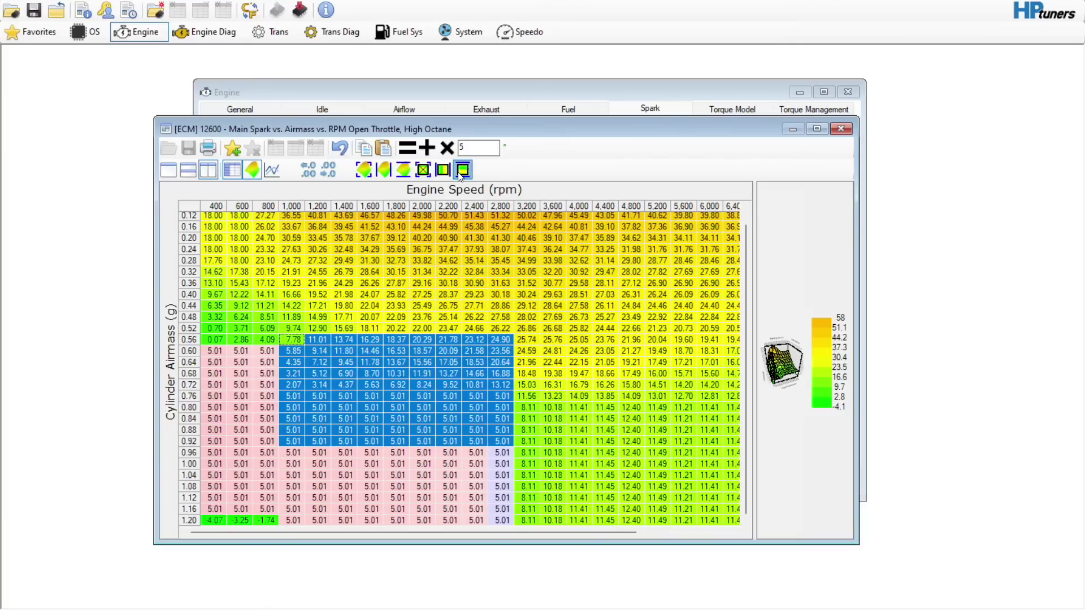
{"action": "left_click_drag", "start_coordinate": [210, 294], "coordinate": [293, 383]}
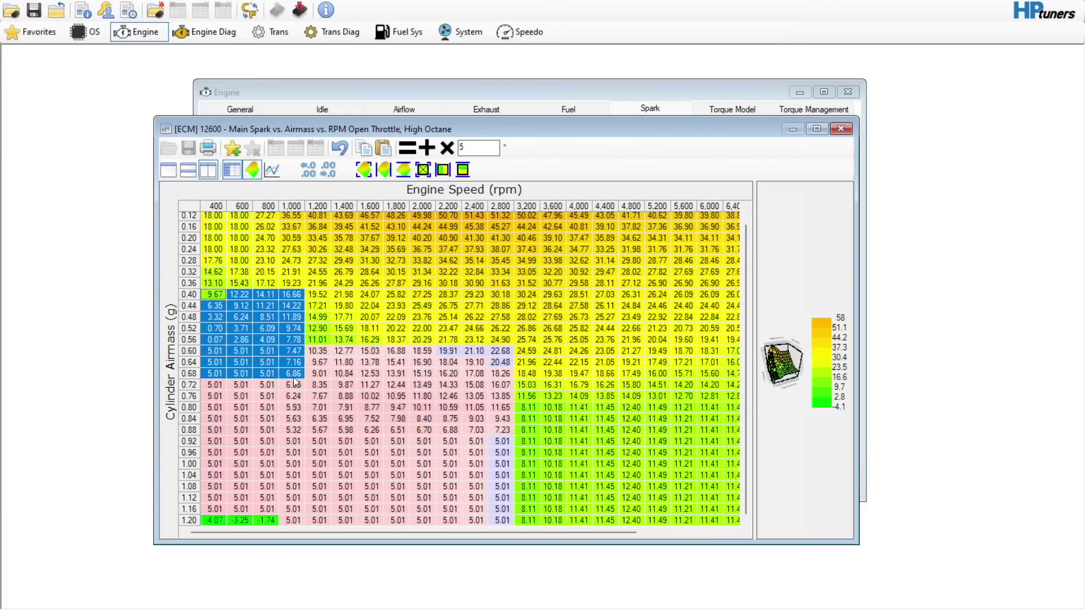
{"action": "left_click", "coordinate": [462, 169]}
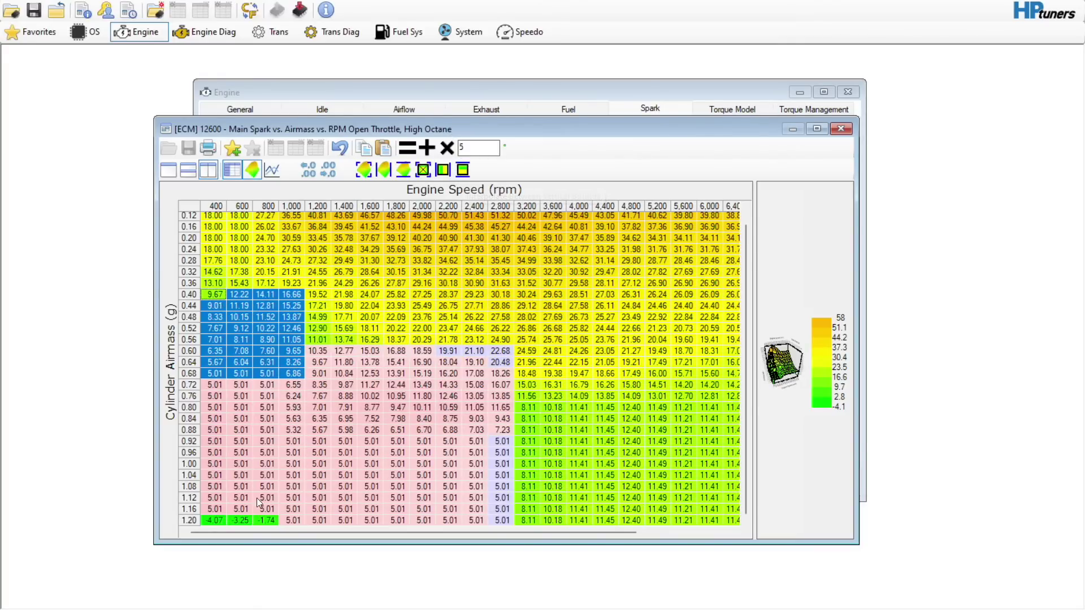
- Set the remaining 1.16–1.20 g spark cells at 400–800 rpm to 5°
{"action": "left_click_drag", "start_coordinate": [215, 508], "coordinate": [266, 519]}
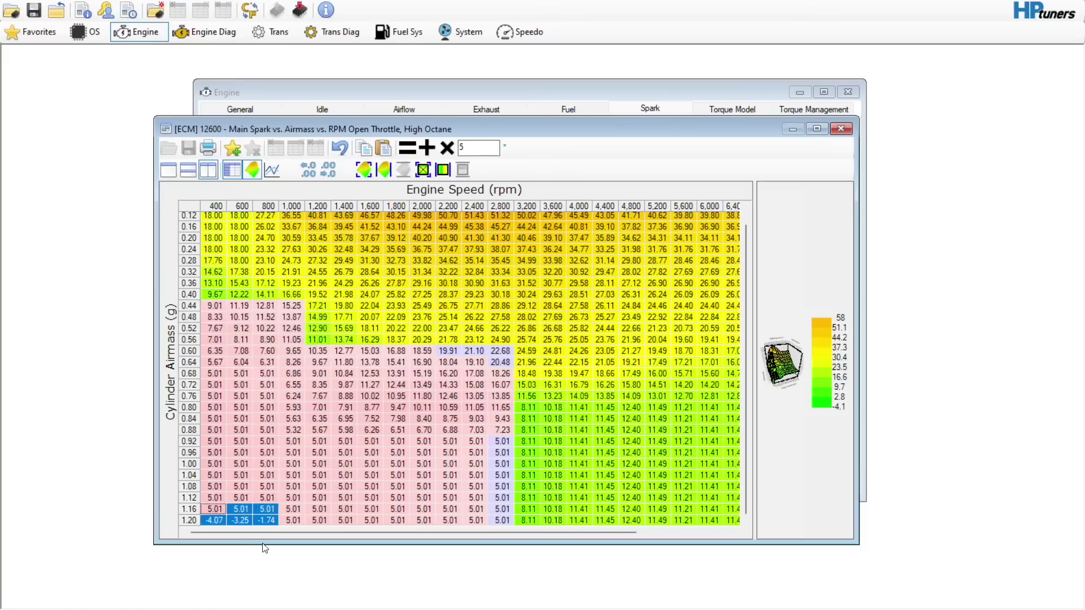
{"action": "left_click", "coordinate": [407, 149]}
{"action": "left_click", "coordinate": [416, 329]}
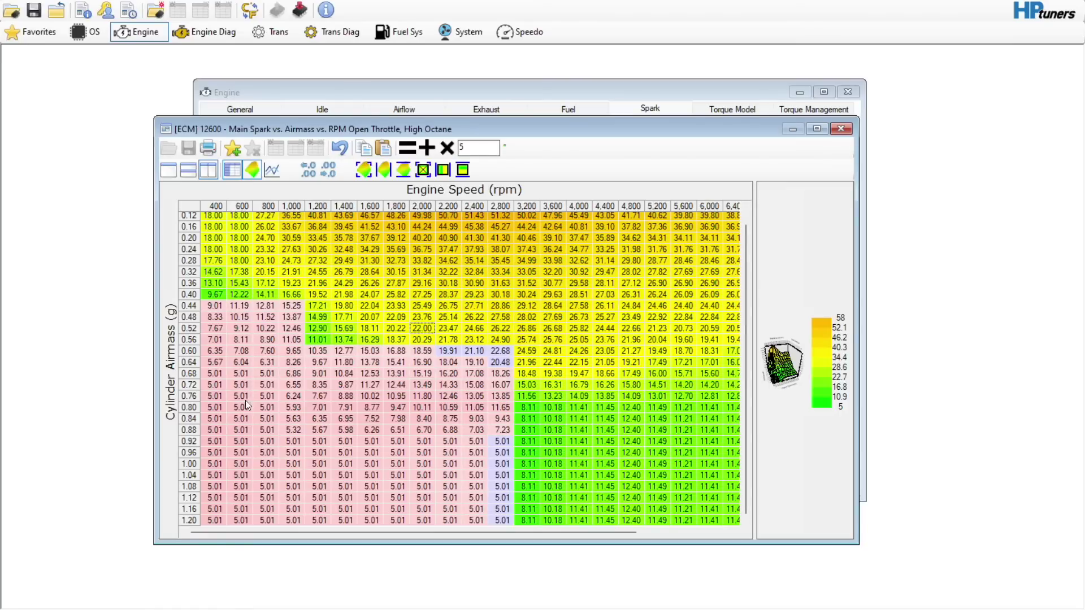
- Check the enlarged 3D surface of the high octane, open throttle main spark table and copy the entire table
{"action": "left_click_drag", "start_coordinate": [756, 403], "coordinate": [654, 405]}
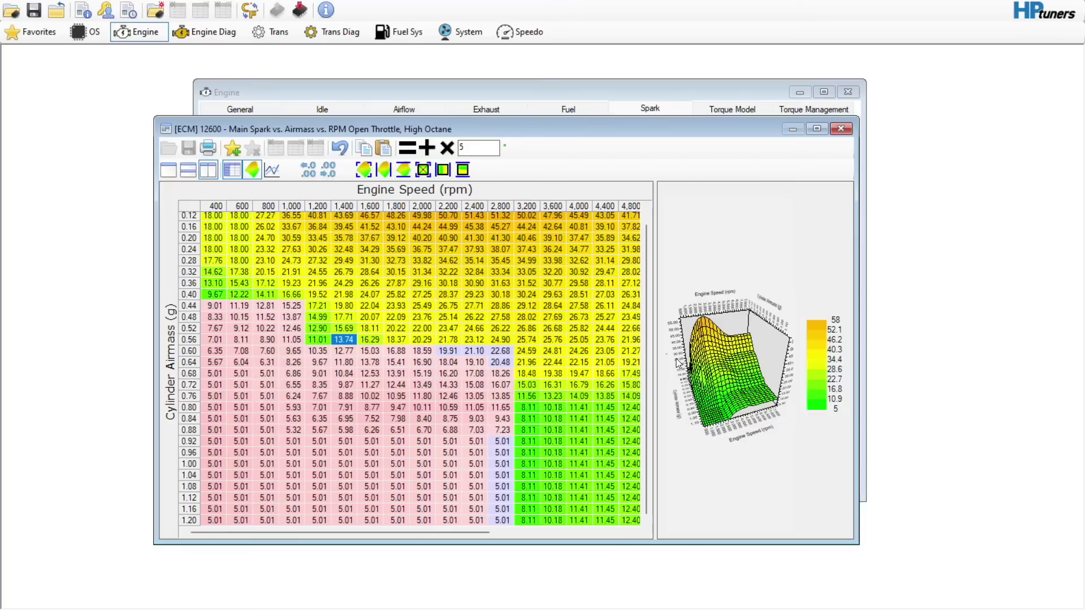
{"action": "left_click", "coordinate": [338, 149]}
{"action": "left_click", "coordinate": [335, 148]}
{"action": "left_click", "coordinate": [188, 204]}
{"action": "right_click", "coordinate": [187, 204]}
{"action": "left_click", "coordinate": [196, 214]}
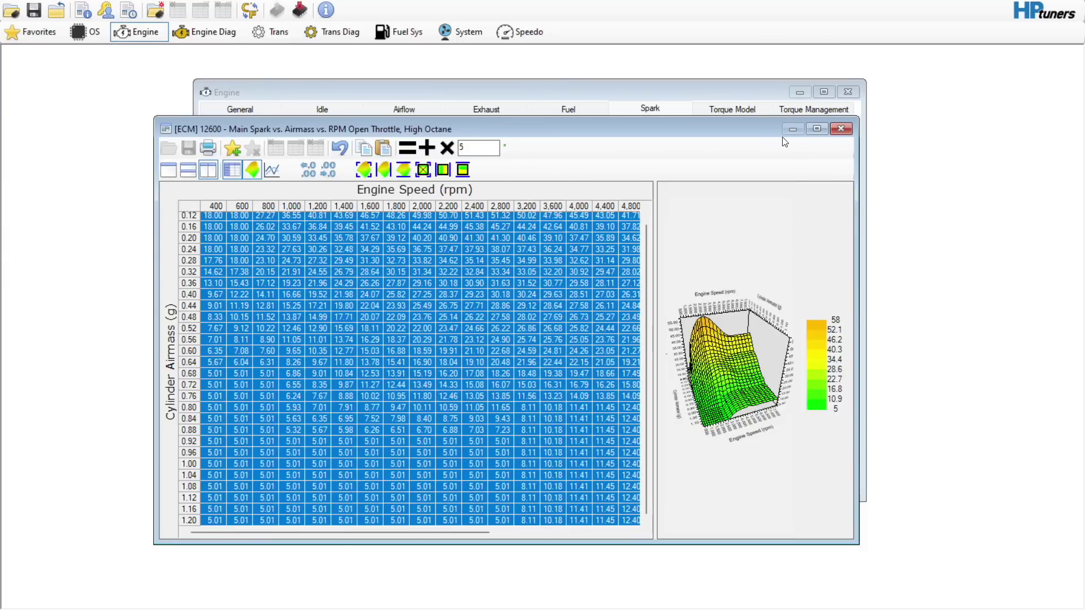
{"action": "left_click", "coordinate": [840, 129]}
- Paste the copied high octane values over the entire low octane, open throttle main spark table
{"action": "left_click", "coordinate": [334, 300]}
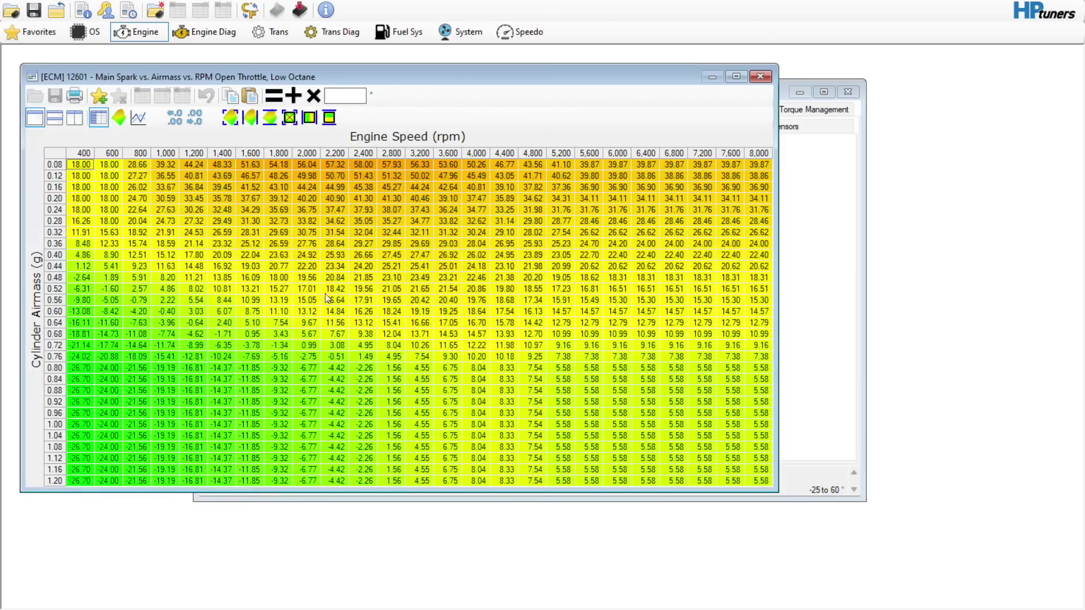
{"action": "left_click", "coordinate": [52, 155]}
{"action": "right_click", "coordinate": [53, 156]}
{"action": "left_click", "coordinate": [80, 195]}
- Add -8° to every cell of the low octane main spark table and close the table
{"action": "left_click", "coordinate": [344, 95]}
{"action": "type", "text": "-8"}
{"action": "left_click", "coordinate": [292, 95]}
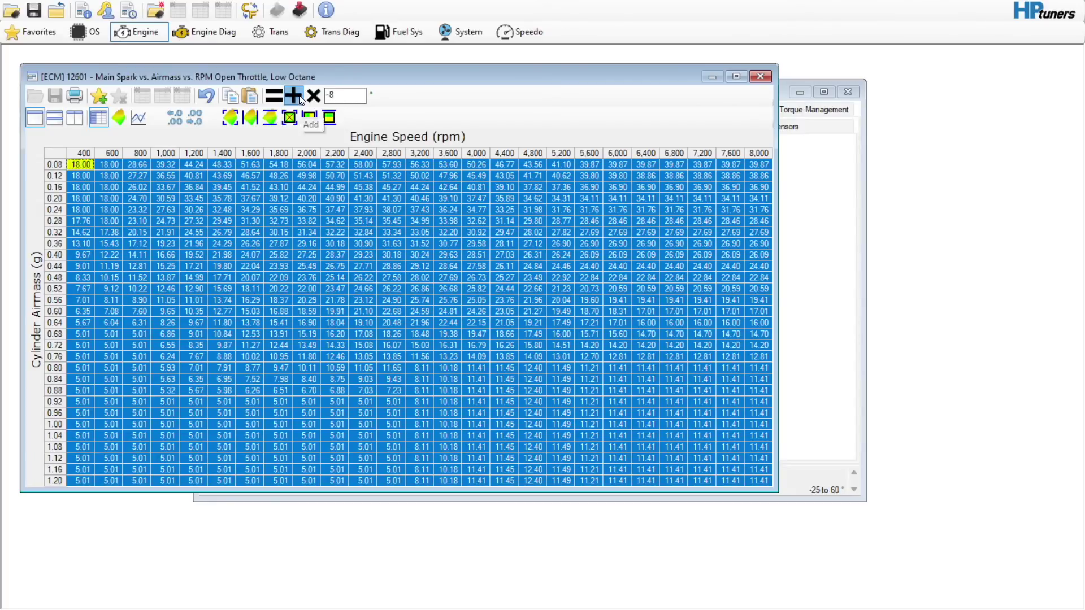
{"action": "left_click", "coordinate": [362, 232]}
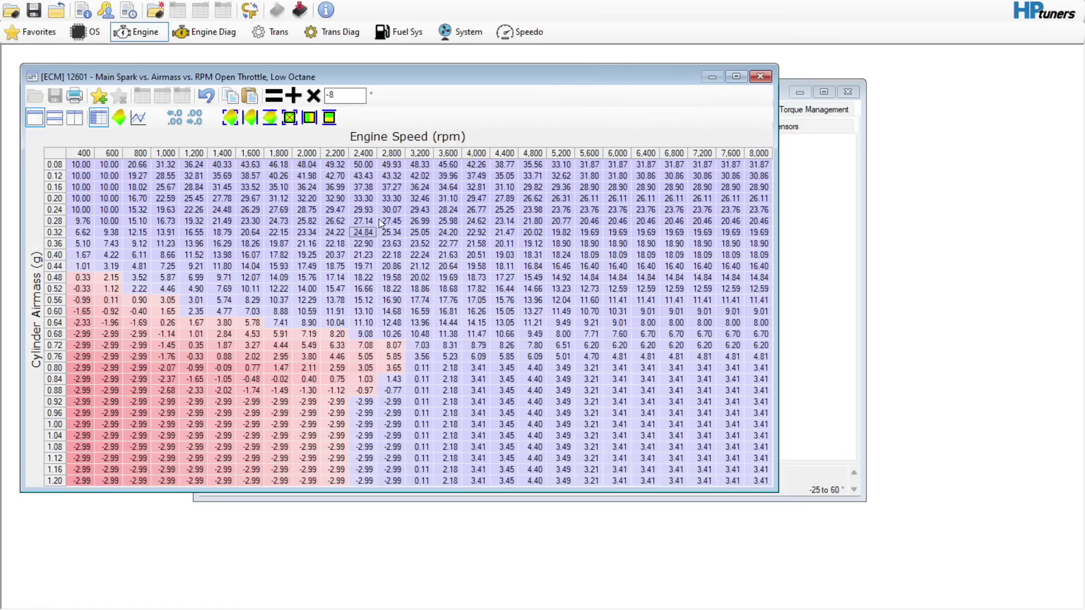
{"action": "left_click", "coordinate": [761, 76]}
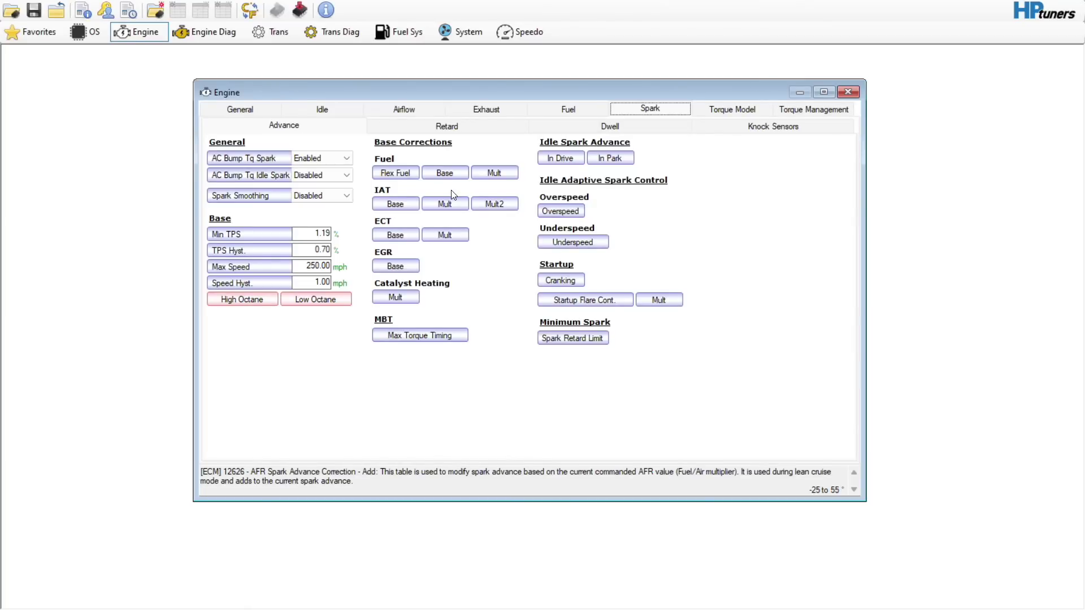
- Set every cell of the AFR Spark Advance Correction base table to 0
{"action": "left_click", "coordinate": [432, 173]}
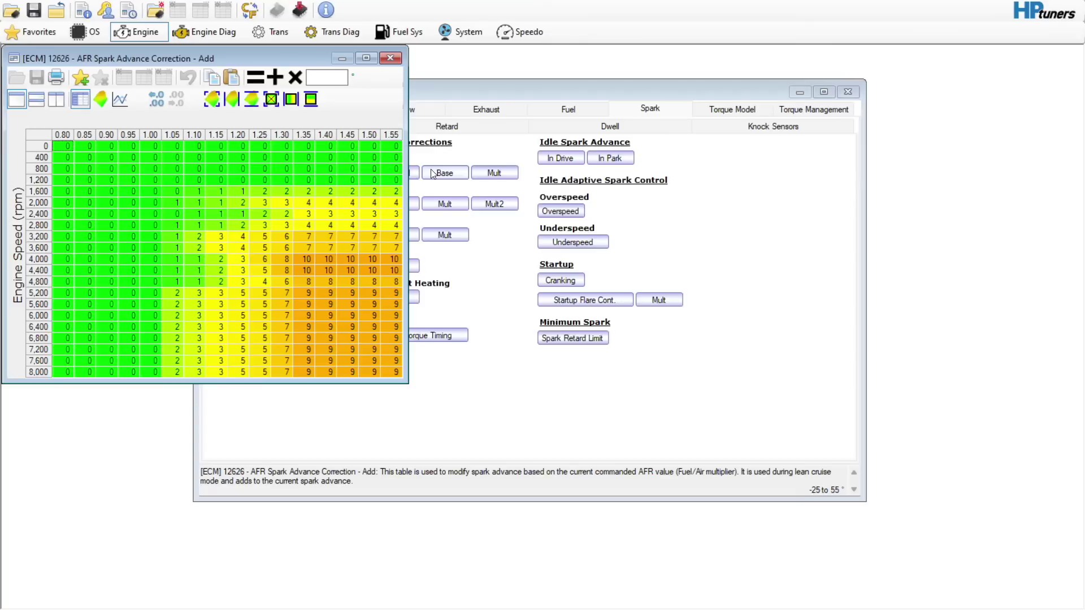
{"action": "left_click", "coordinate": [42, 136]}
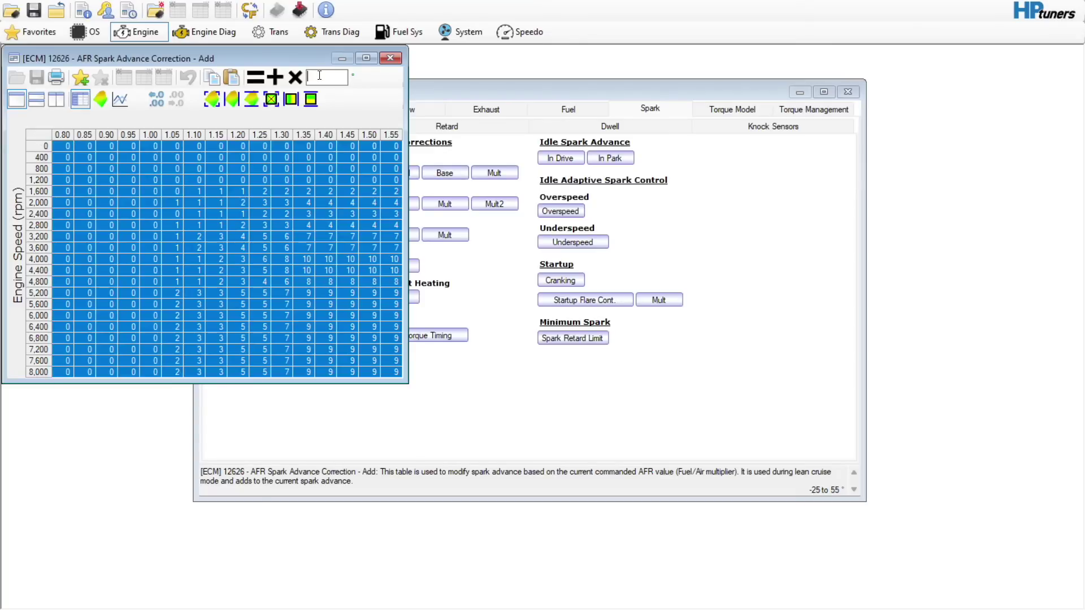
{"action": "type", "text": "0"}
{"action": "left_click", "coordinate": [256, 77]}
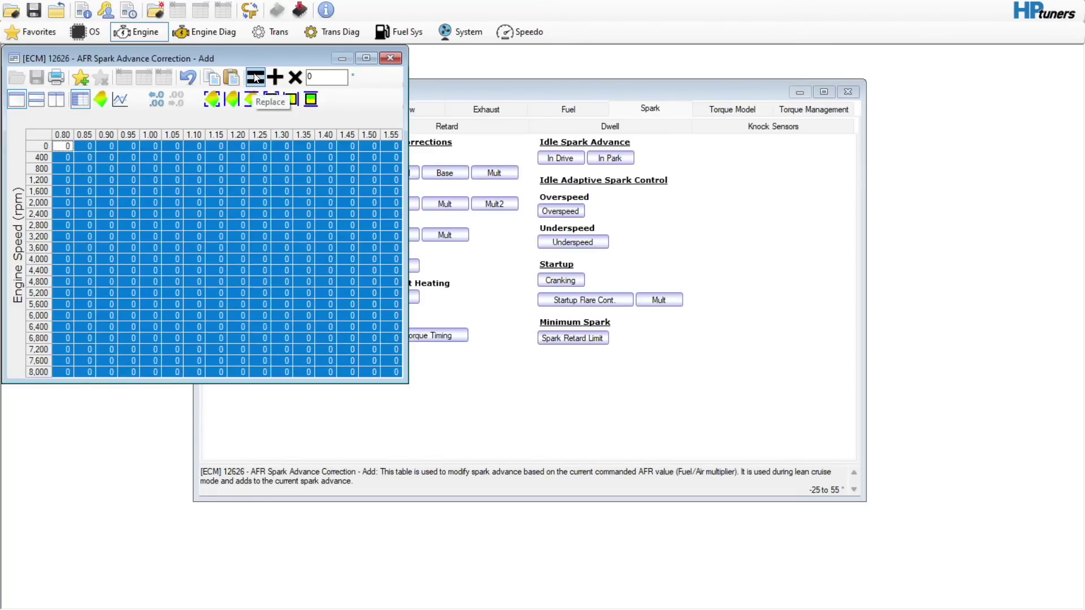
{"action": "left_click", "coordinate": [389, 58]}
- Set the 86–113 °F columns of the IAT Spark Advance Correction base table to 0
{"action": "left_click", "coordinate": [395, 204]}
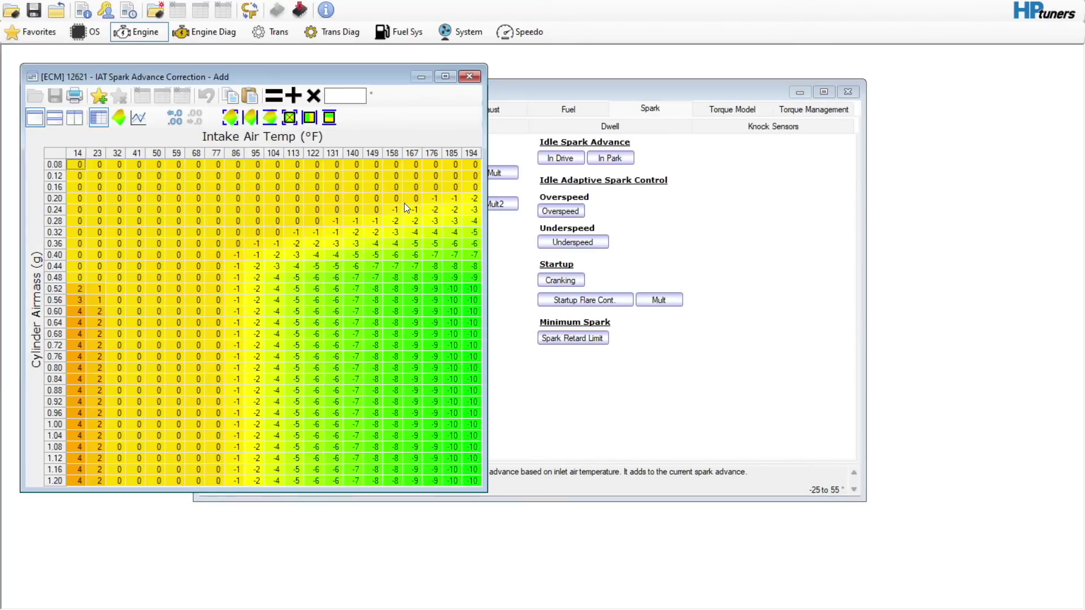
{"action": "left_click_drag", "start_coordinate": [240, 153], "coordinate": [287, 155]}
{"action": "key", "text": "Tab"}
{"action": "type", "text": "0"}
{"action": "key", "text": "Return"}
- Interpolate the IAT spark correction horizontally across the 113–149 °F columns and close the table
{"action": "left_click", "coordinate": [310, 188]}
{"action": "left_click_drag", "start_coordinate": [296, 157], "coordinate": [364, 164]}
{"action": "left_click", "coordinate": [309, 119]}
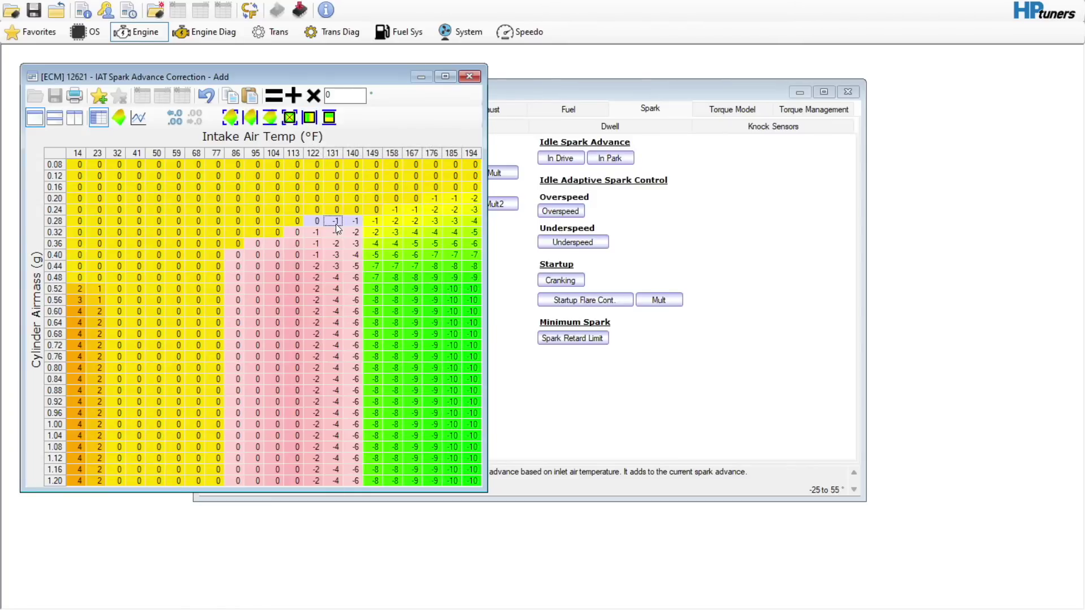
{"action": "left_click", "coordinate": [469, 77]}
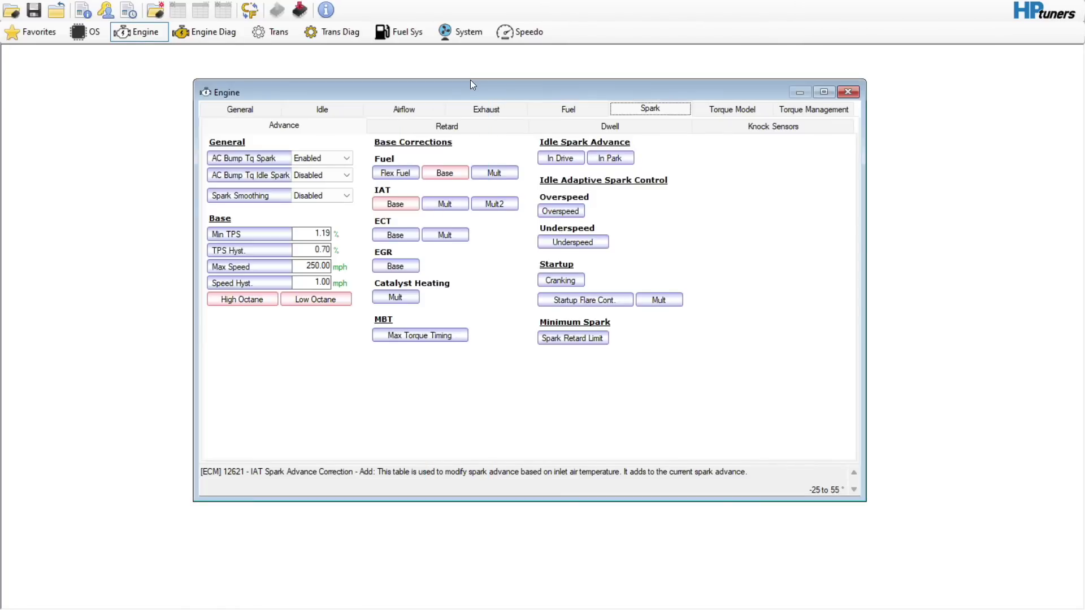
- Set the 203 and 212 °F columns of the ECT Spark Advance Correction base table to 0
{"action": "left_click", "coordinate": [408, 235]}
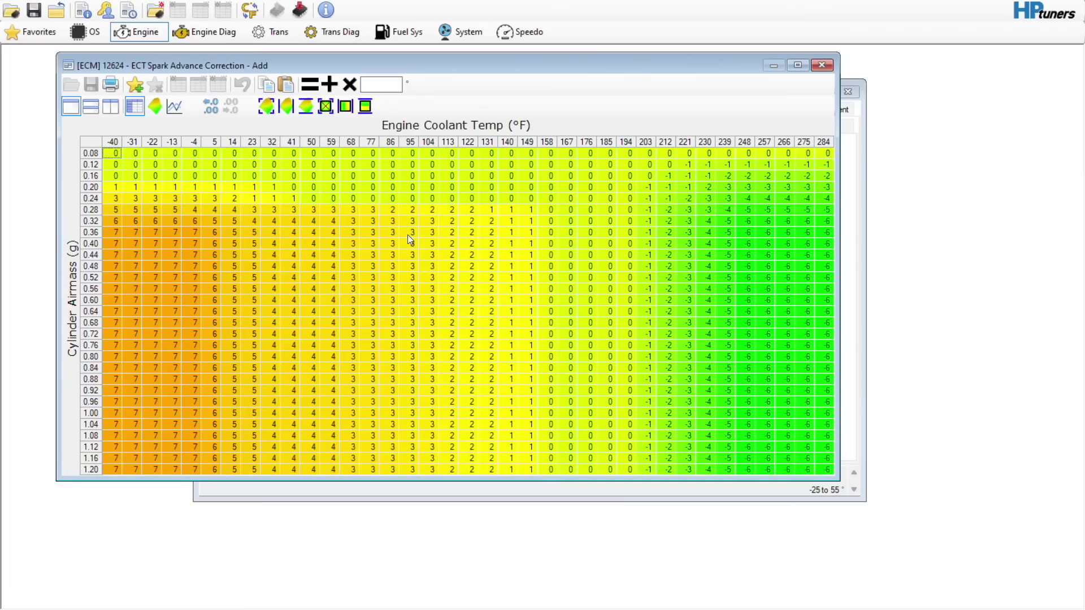
{"action": "left_click_drag", "start_coordinate": [650, 143], "coordinate": [668, 152]}
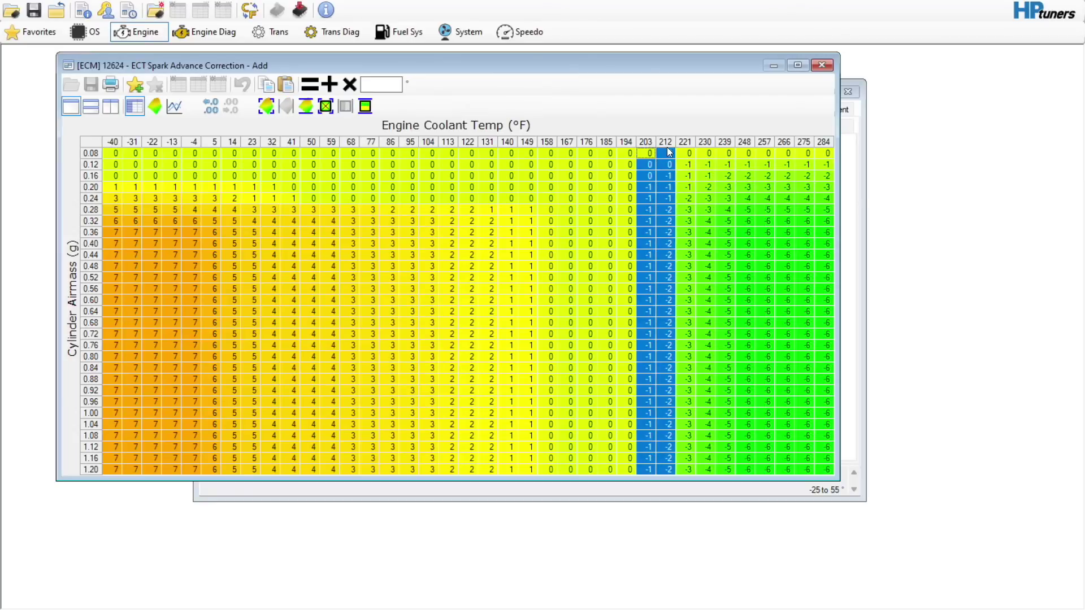
{"action": "left_click", "coordinate": [389, 84]}
{"action": "type", "text": "0"}
{"action": "left_click", "coordinate": [310, 84]}
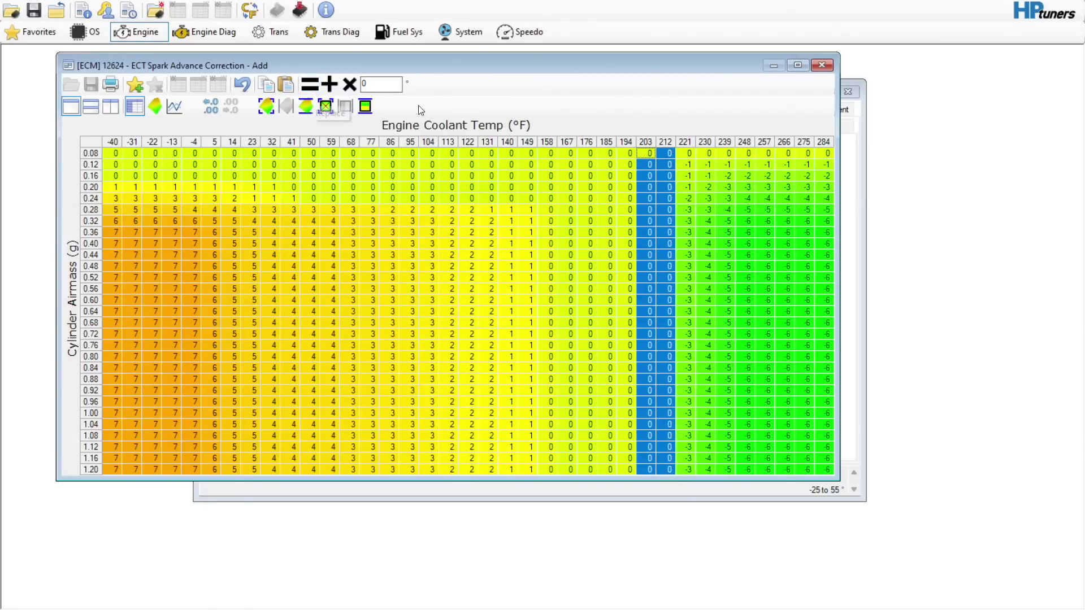
- Interpolate the ECT spark correction horizontally across the 212–230 °F columns and close the table
{"action": "left_click", "coordinate": [667, 143]}
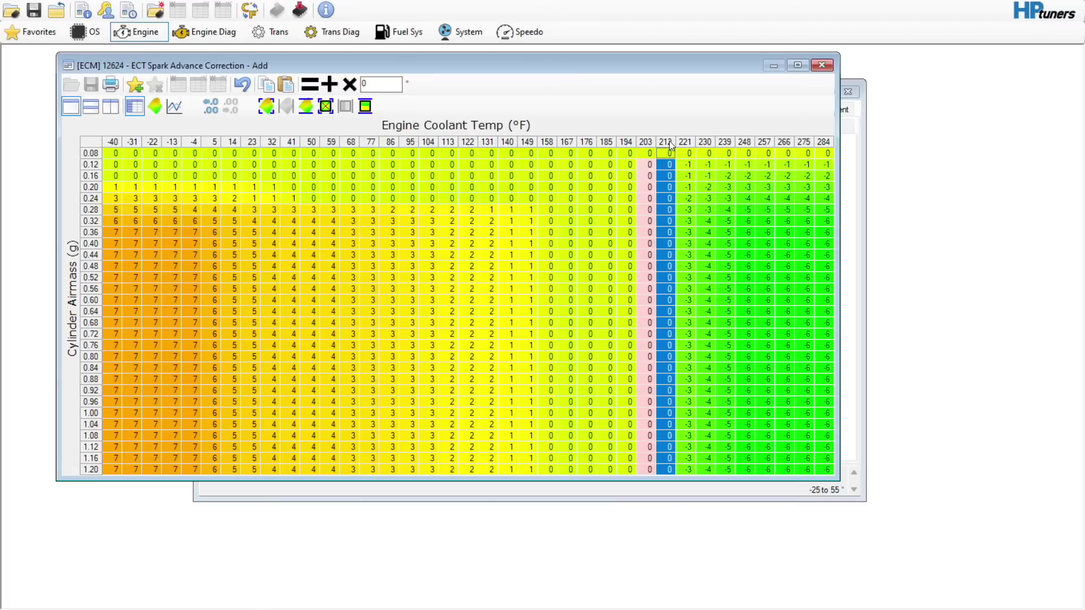
{"action": "left_click", "coordinate": [705, 142], "text": "shift"}
{"action": "left_click", "coordinate": [345, 107]}
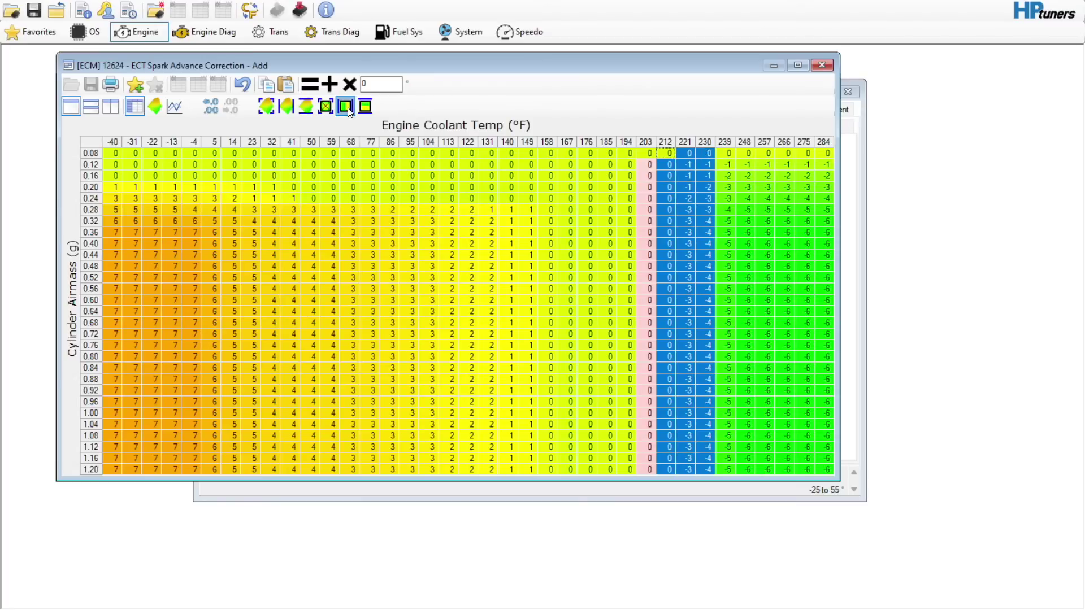
{"action": "left_click", "coordinate": [470, 210]}
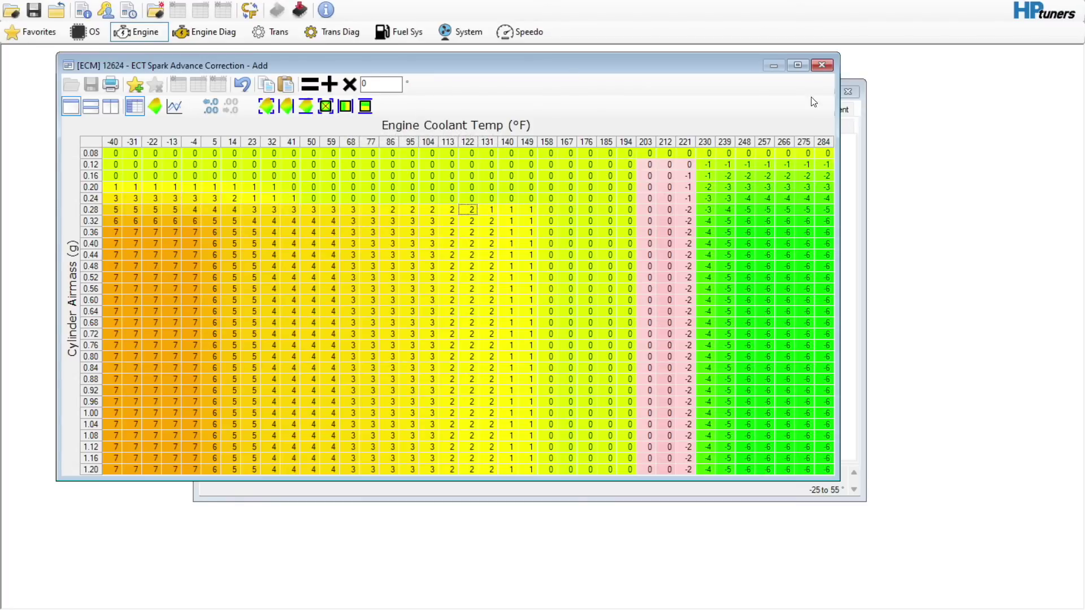
{"action": "left_click", "coordinate": [820, 66]}
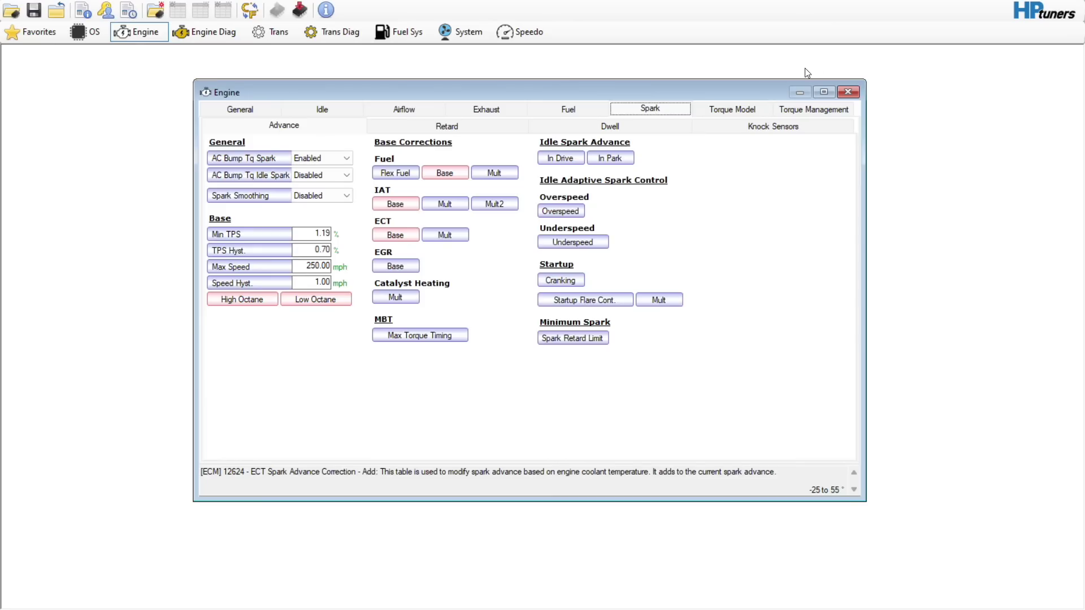
- Check the EGR Spark Advance Correction table and open the spark retard settings
{"action": "left_click", "coordinate": [395, 266]}
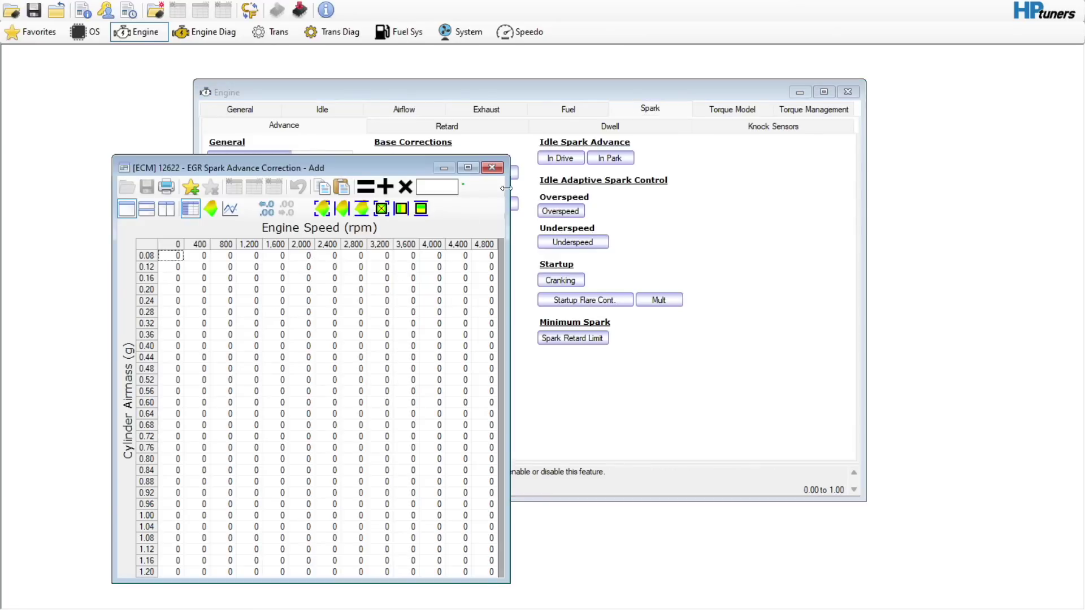
{"action": "left_click", "coordinate": [493, 170]}
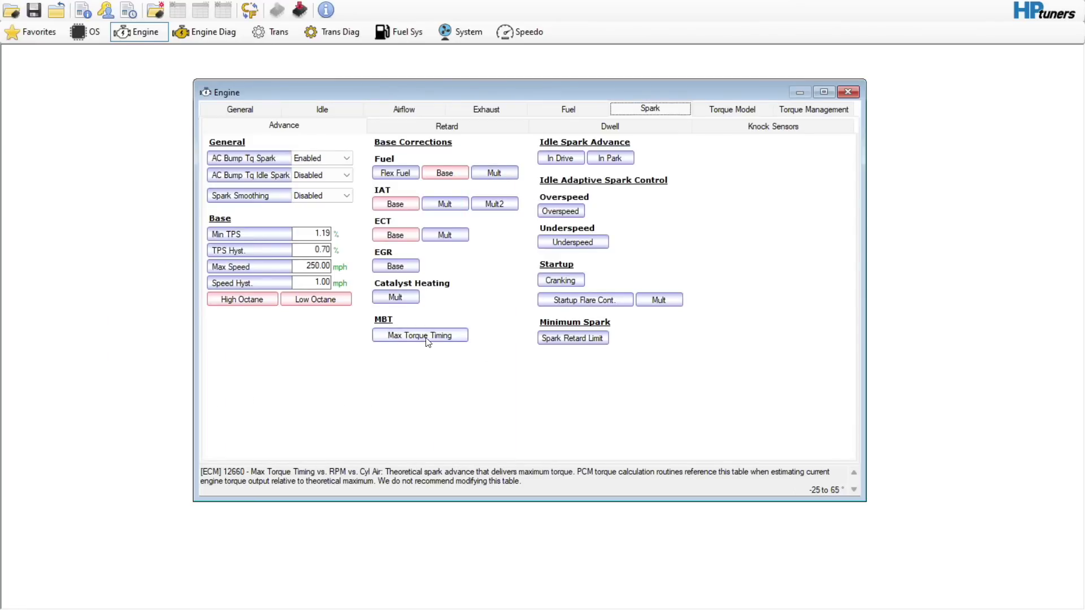
{"action": "left_click", "coordinate": [447, 126]}
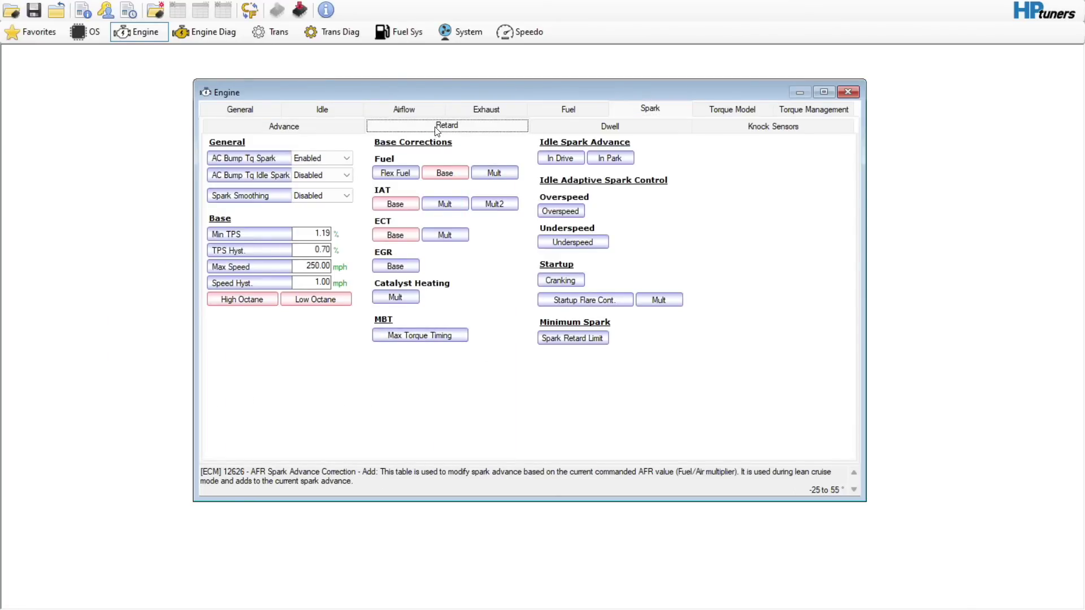
- Multiply the whole Knock Retard Recovery Rate table by 2 and check the Knock Retard Amount table
{"action": "left_click", "coordinate": [230, 189]}
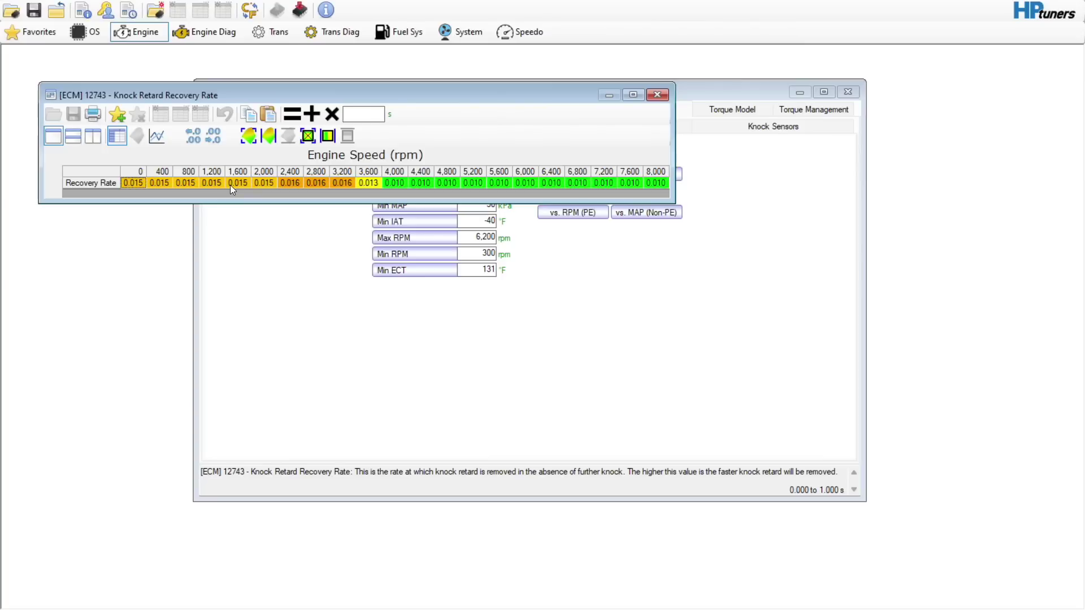
{"action": "left_click", "coordinate": [117, 170]}
{"action": "left_click", "coordinate": [357, 119]}
{"action": "type", "text": "2"}
{"action": "left_click", "coordinate": [332, 113]}
{"action": "left_click", "coordinate": [588, 183]}
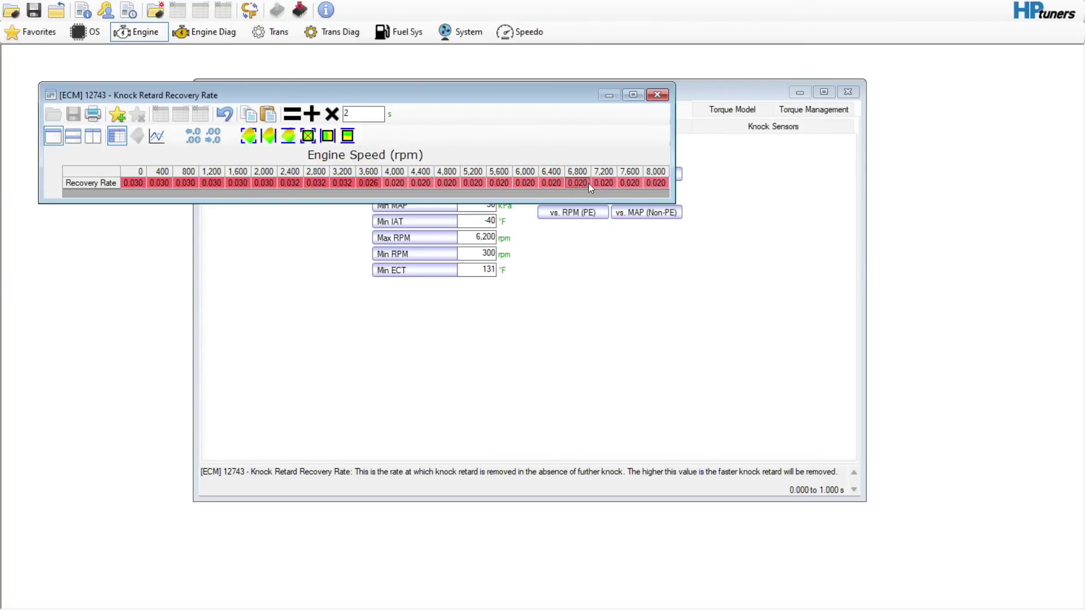
{"action": "left_click", "coordinate": [656, 95]}
{"action": "left_click", "coordinate": [240, 163]}
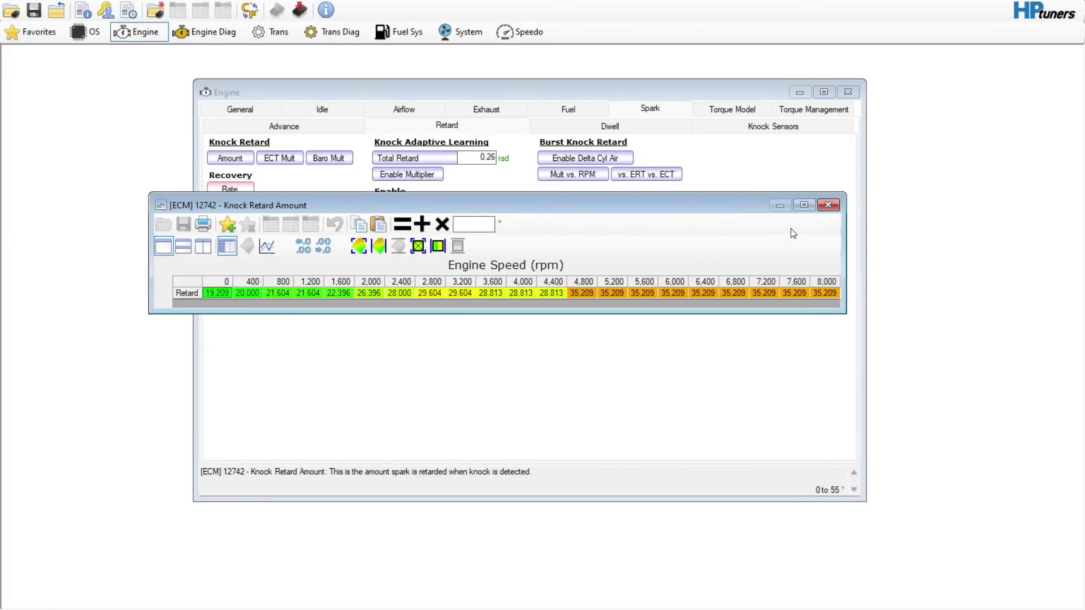
{"action": "left_click", "coordinate": [828, 204]}
- Set the whole Burst Knock Enable Delta Cyl Air Threshold table to 8 g, overriding its limits without further prompts this session
{"action": "left_click", "coordinate": [596, 159]}
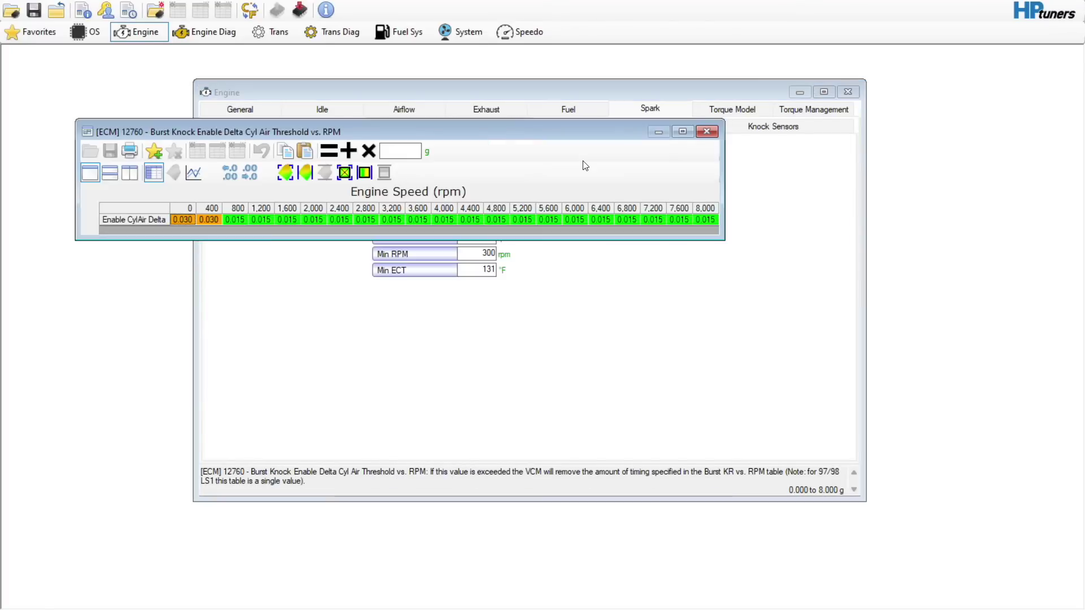
{"action": "left_click", "coordinate": [160, 212]}
{"action": "left_click", "coordinate": [398, 150]}
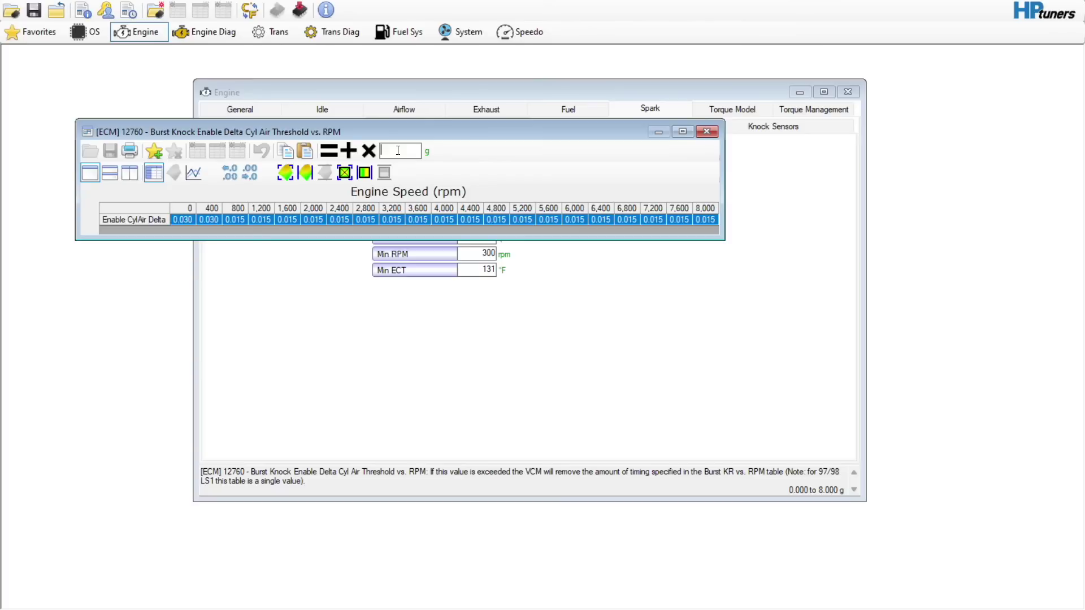
{"action": "type", "text": "8"}
{"action": "key", "text": "Return"}
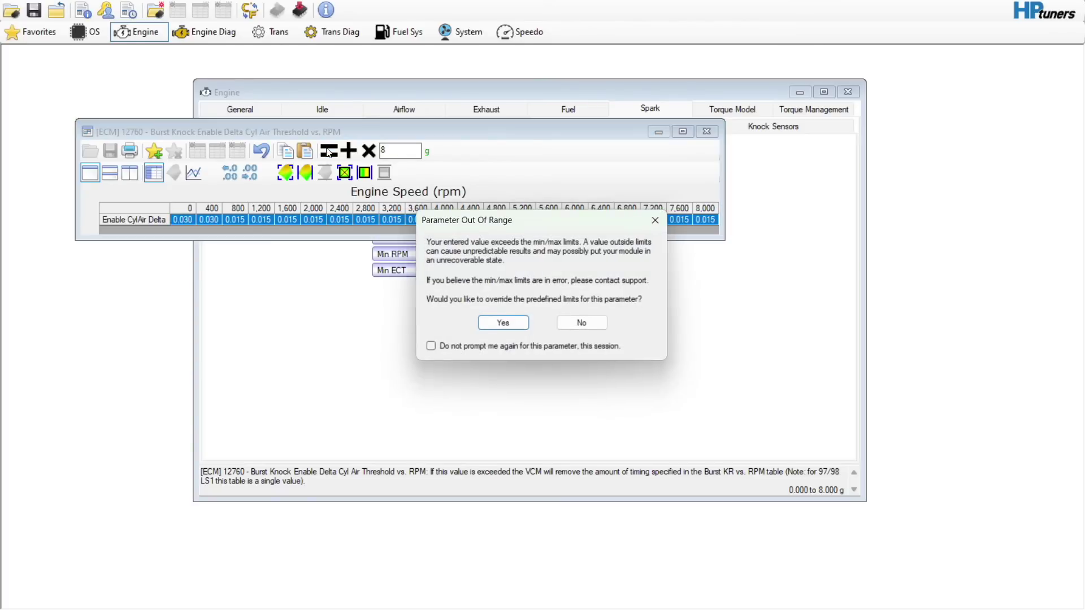
{"action": "left_click", "coordinate": [431, 347]}
{"action": "left_click", "coordinate": [497, 324]}
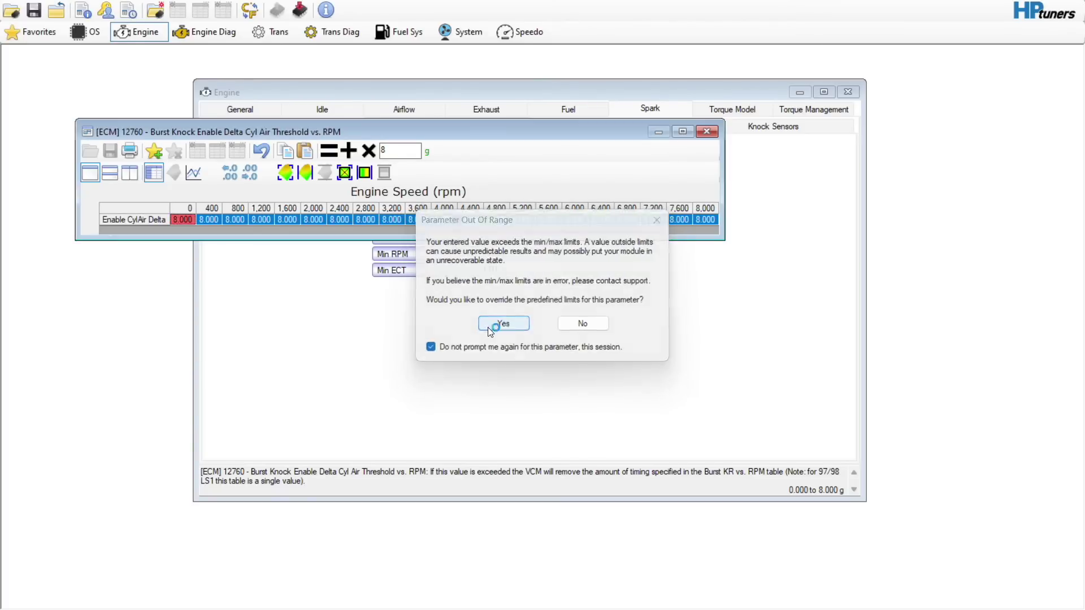
{"action": "left_click", "coordinate": [706, 132]}
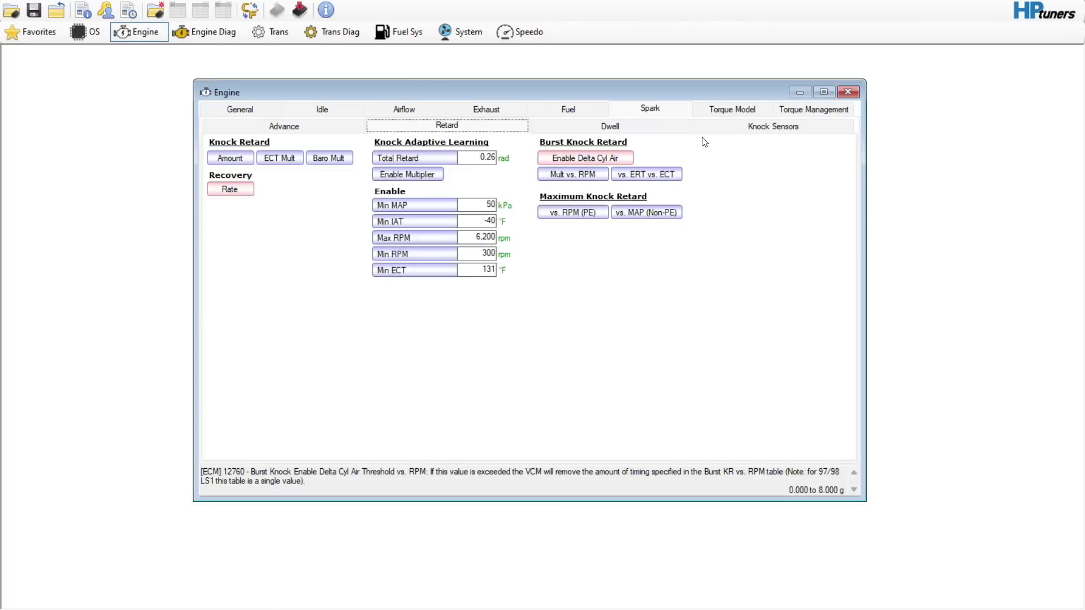
- Set every cell of the Burst Knock Retard vs. ERT vs. ECT table to 0
{"action": "left_click", "coordinate": [646, 174]}
{"action": "left_click", "coordinate": [128, 226]}
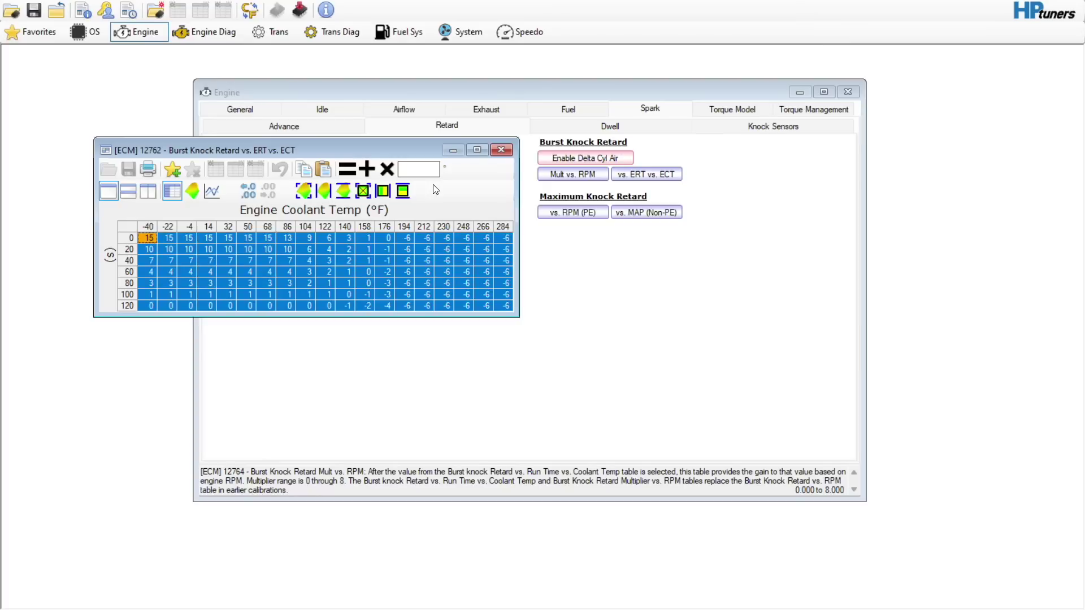
{"action": "type", "text": "0"}
{"action": "left_click", "coordinate": [347, 168]}
{"action": "left_click", "coordinate": [501, 150]}
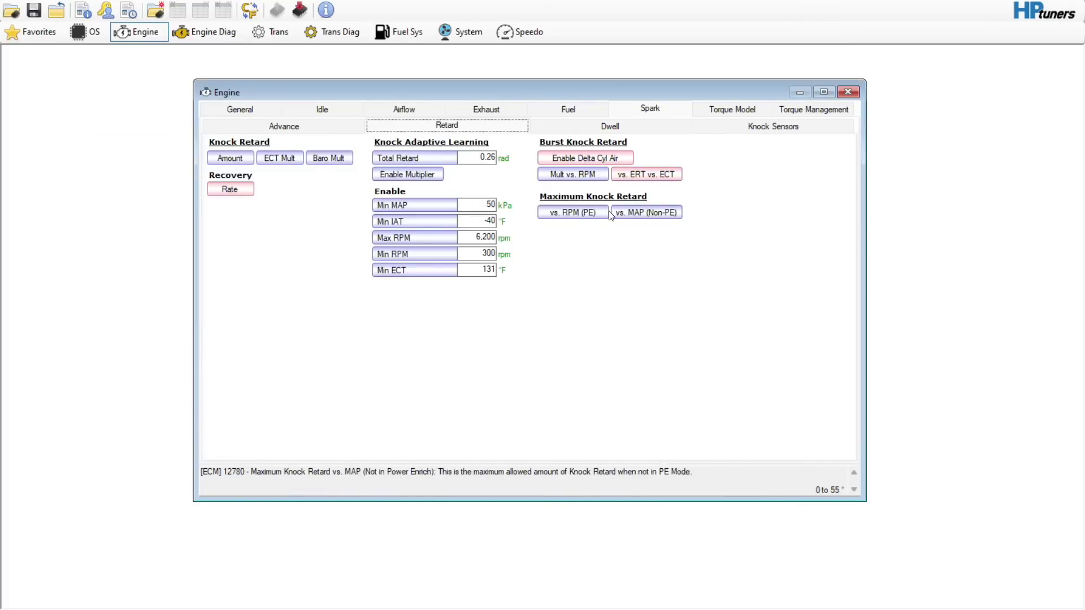
- Look through the dwell, knock sensor and torque model settings
{"action": "left_click", "coordinate": [590, 127]}
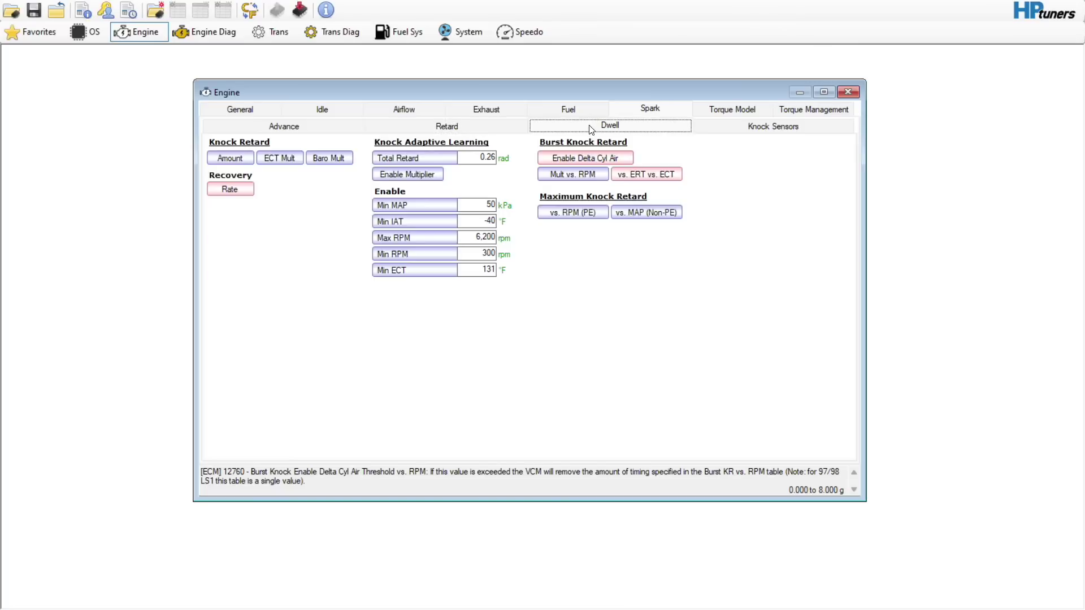
{"action": "left_click", "coordinate": [750, 129]}
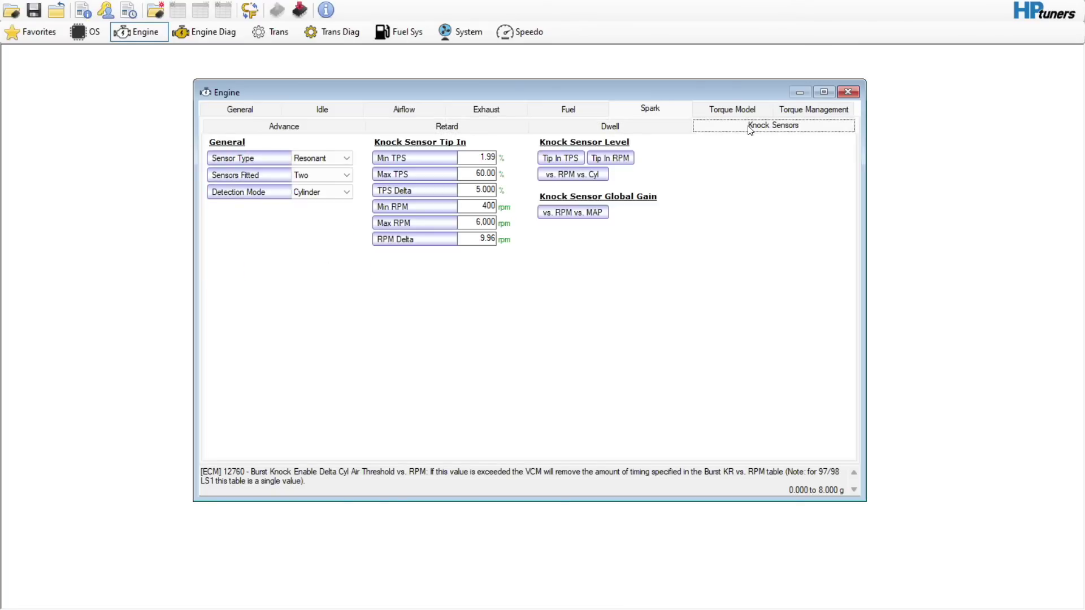
{"action": "left_click", "coordinate": [729, 109]}
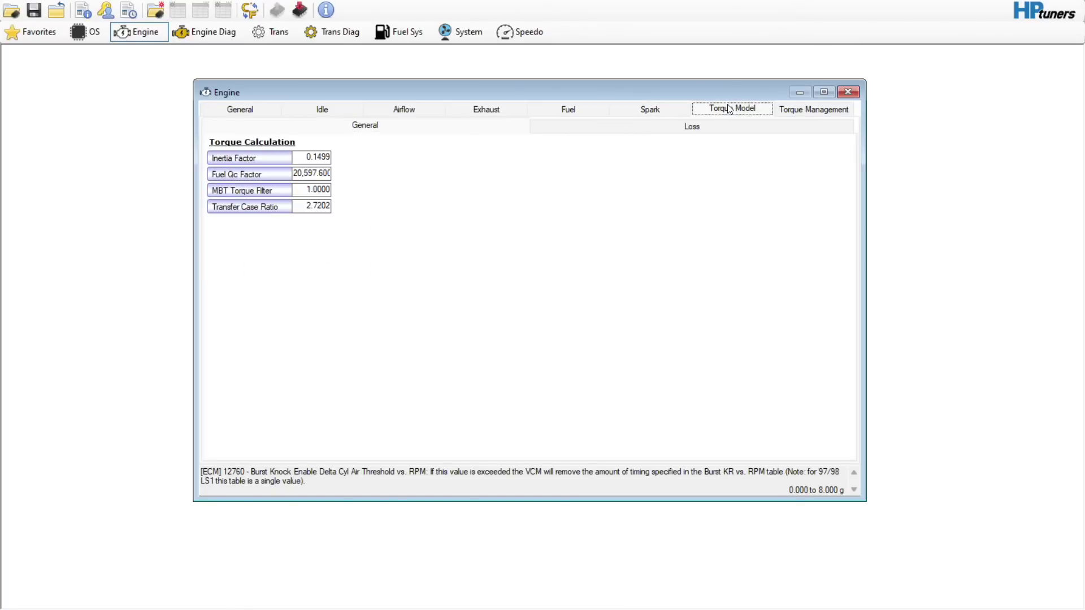
- Check the torque model's loss settings and the Max Engine Torque vs. RPM vs. Gear table under torque management
{"action": "left_click", "coordinate": [655, 127]}
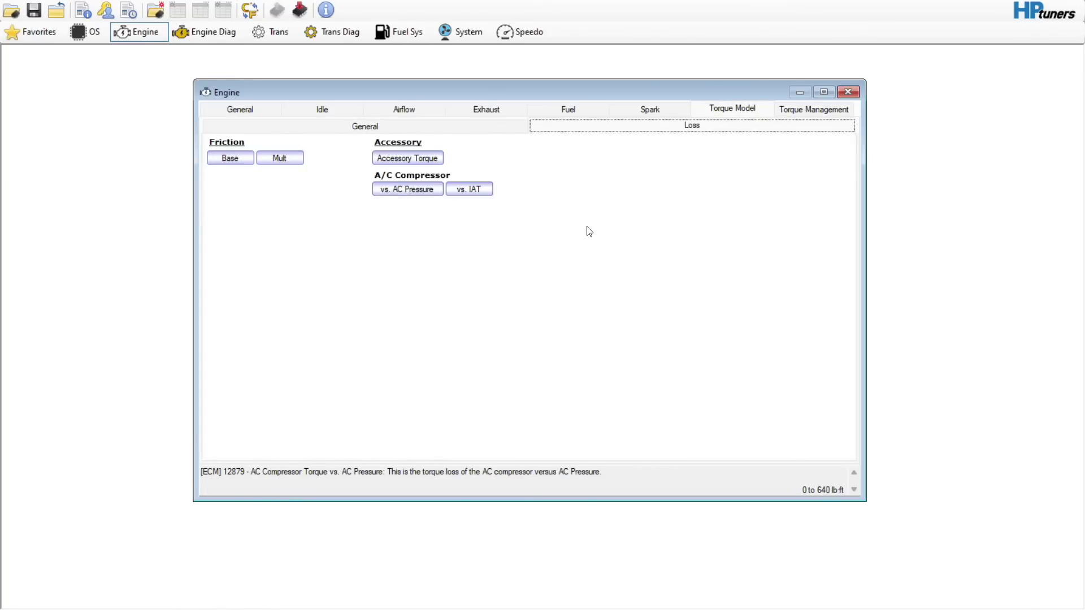
{"action": "left_click", "coordinate": [803, 109]}
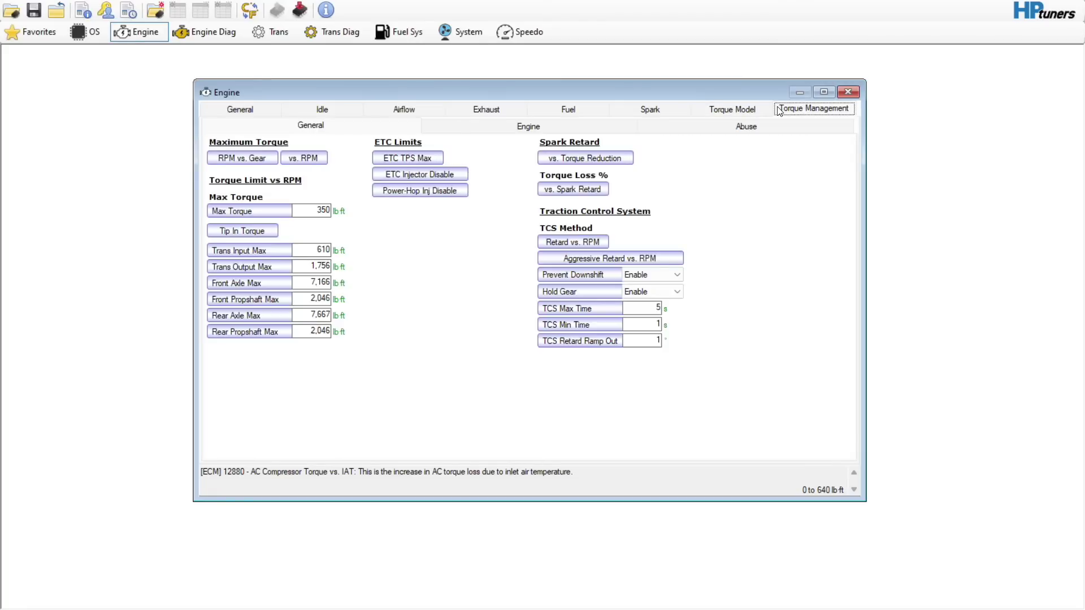
{"action": "left_click", "coordinate": [241, 159]}
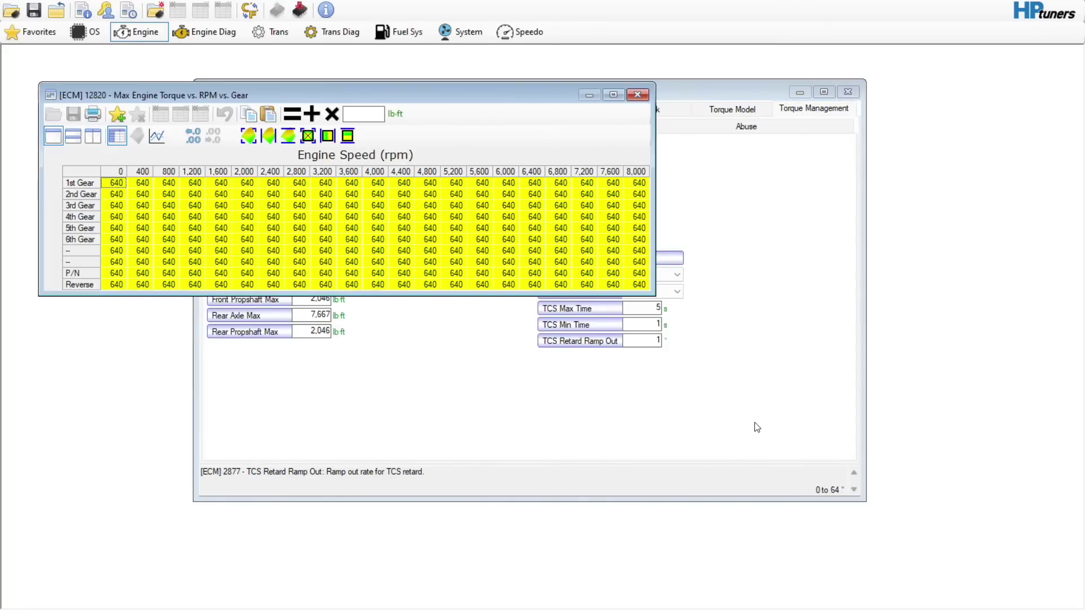
{"action": "left_click", "coordinate": [638, 94]}
- Set the whole Max Torque vs. RPM table to 640 lb-ft, overriding its limits without further prompts this session
{"action": "left_click", "coordinate": [304, 158]}
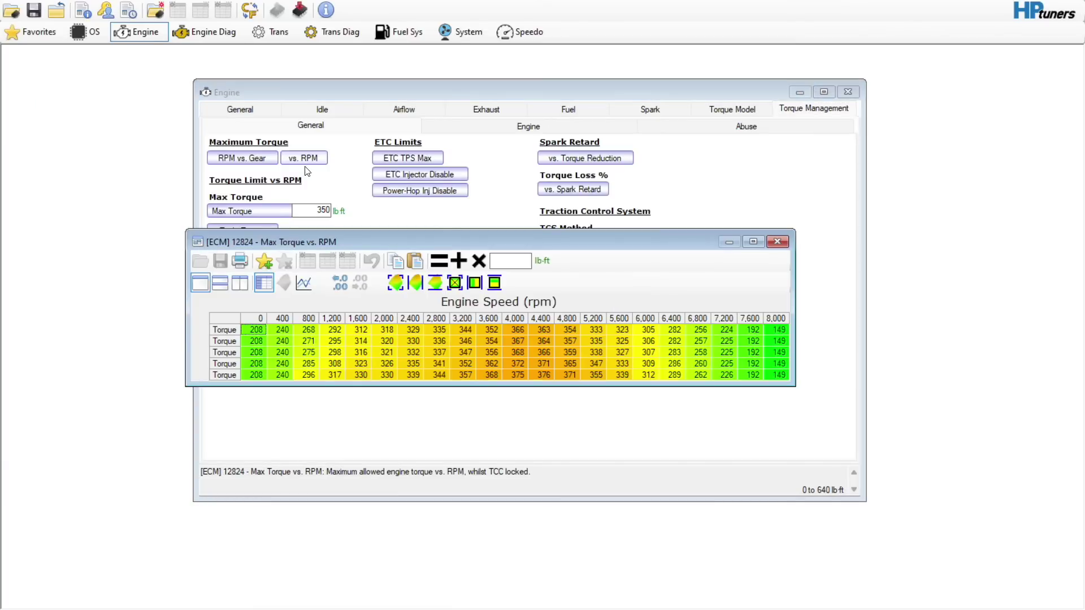
{"action": "left_click", "coordinate": [237, 319]}
{"action": "left_click", "coordinate": [495, 265]}
{"action": "type", "text": "640"}
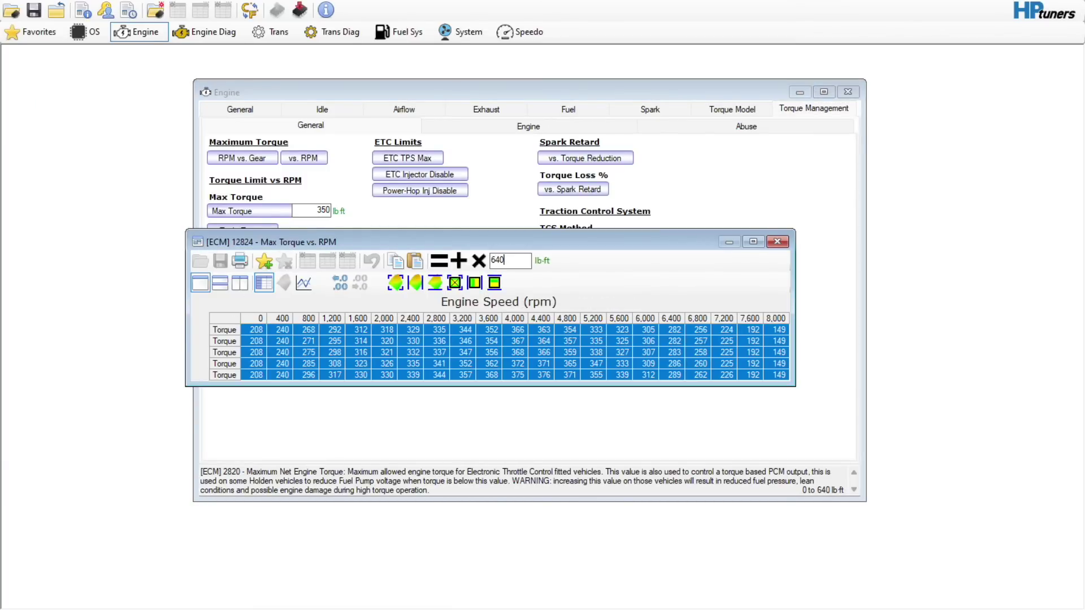
{"action": "left_click", "coordinate": [434, 258]}
{"action": "left_click", "coordinate": [440, 347]}
{"action": "left_click", "coordinate": [493, 328]}
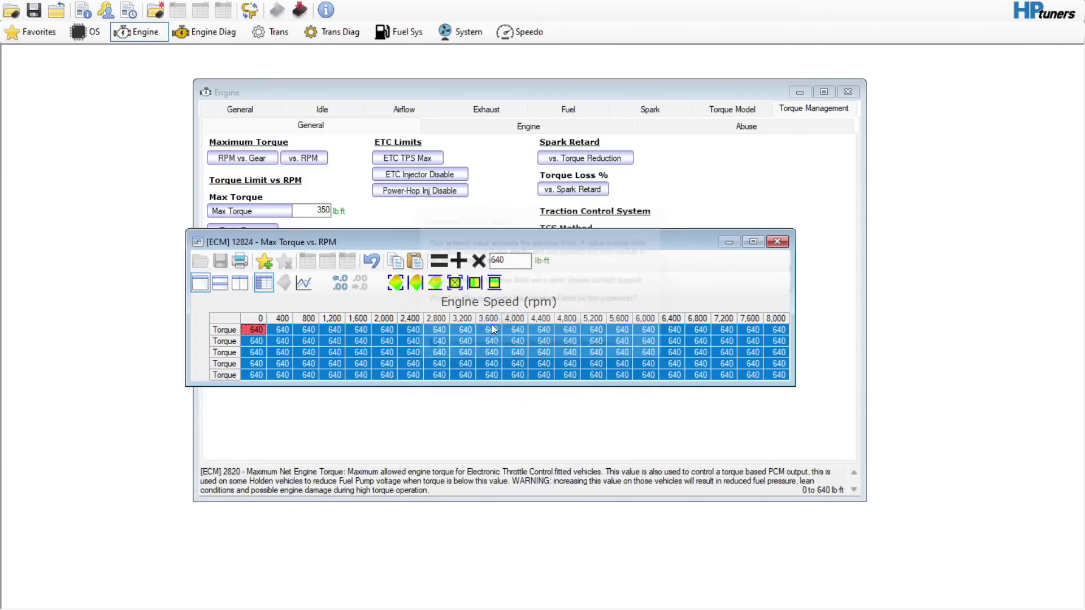
{"action": "left_click", "coordinate": [541, 347]}
{"action": "left_click", "coordinate": [778, 241]}
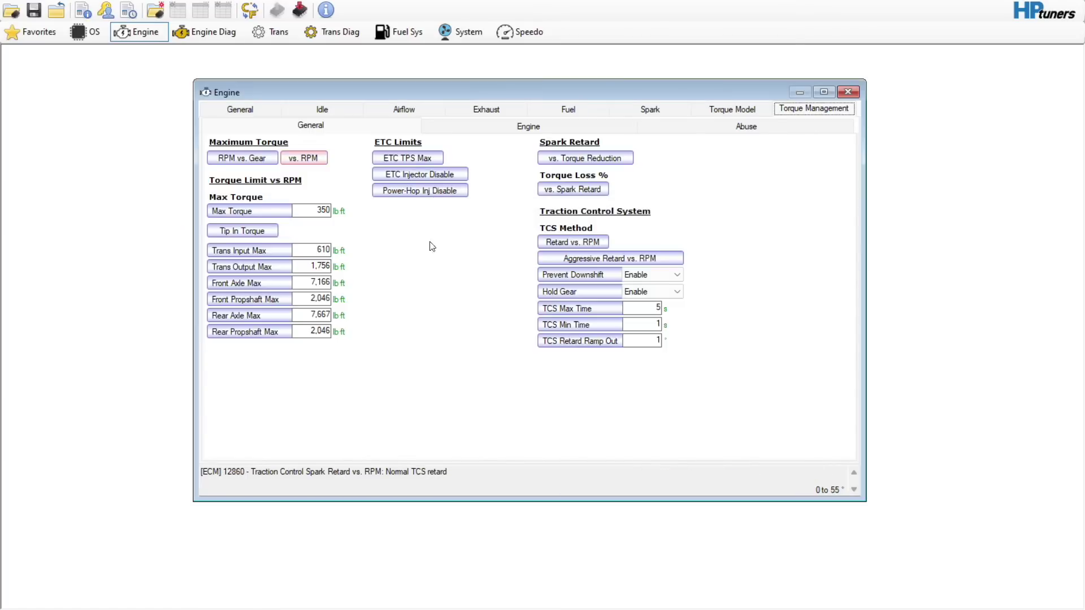
- Set Max Torque to 640 lb-ft, overriding its limits without further prompts, and check the Tip In Torque by Gear table
{"action": "left_click", "coordinate": [321, 210]}
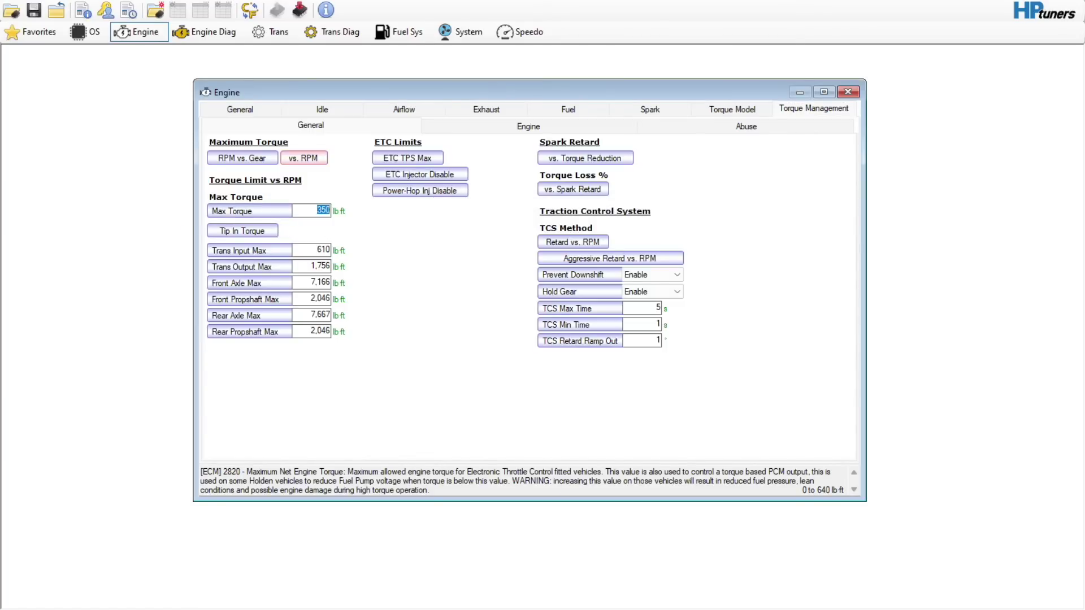
{"action": "type", "text": "640"}
{"action": "key", "text": "Return"}
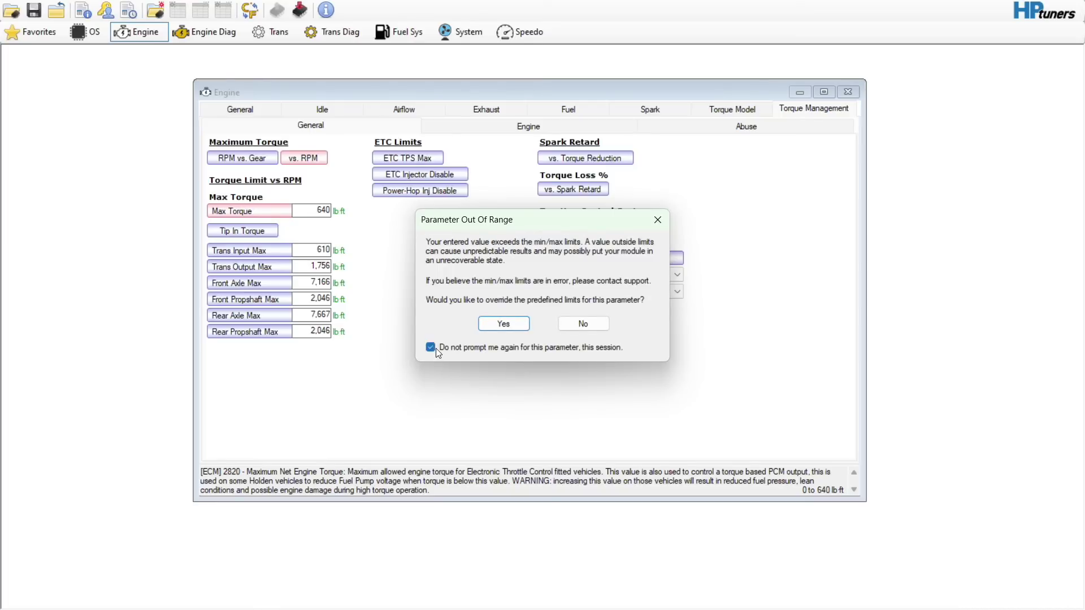
{"action": "left_click", "coordinate": [494, 326]}
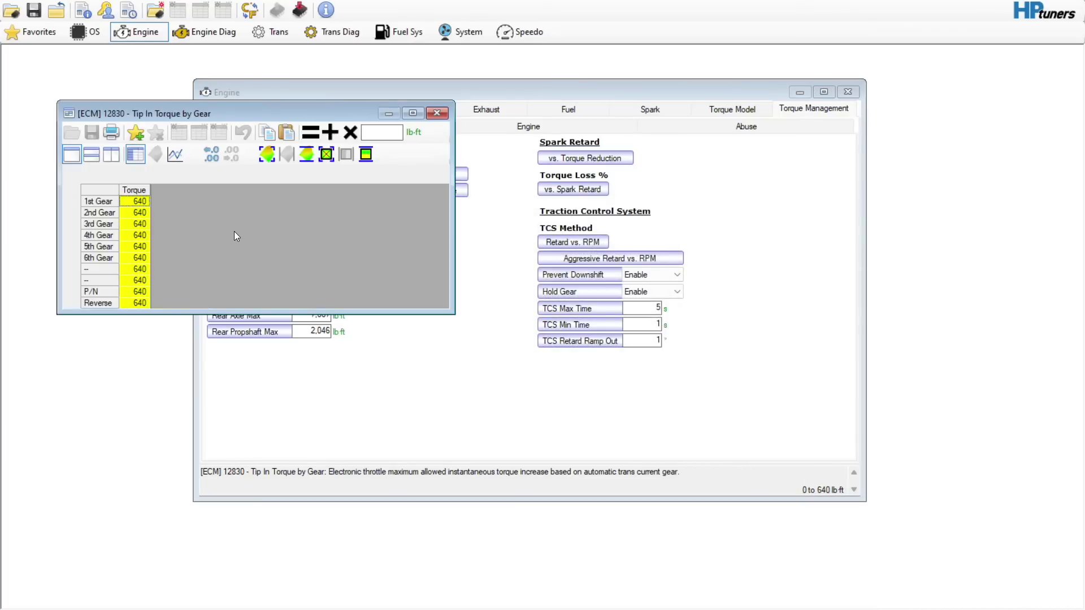
{"action": "left_click", "coordinate": [436, 113]}
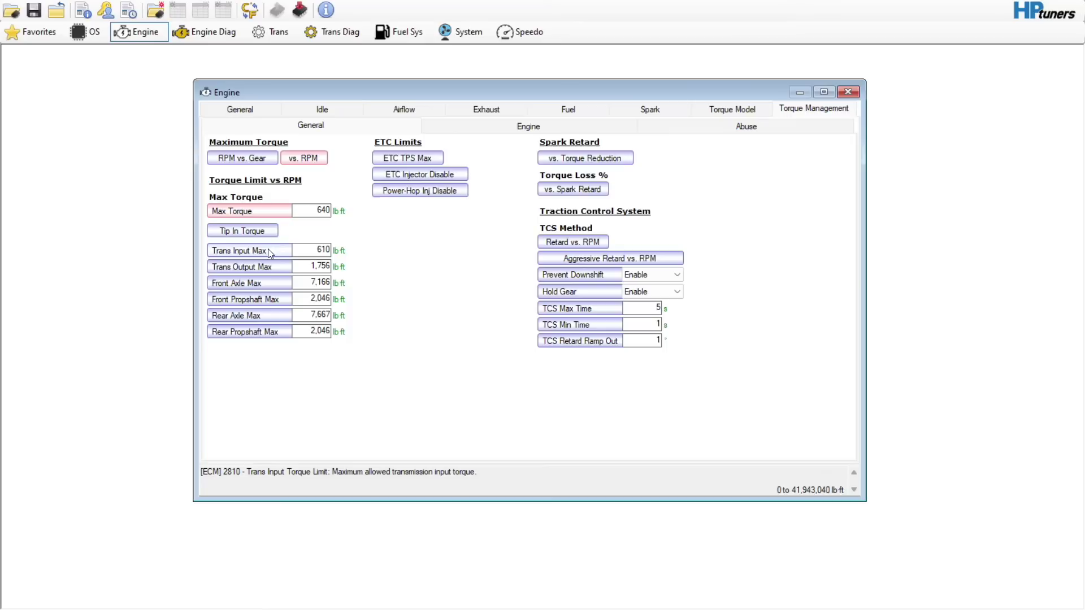
- Set the Trans Input Max torque limit to 41,000 lb-ft
{"action": "double_click", "coordinate": [323, 249]}
{"action": "type", "text": "41000"}
{"action": "key", "text": "Return"}
- Set the 10% to 100% rows of the ETC TPS Max vs. RPM table to 100% at every engine speed
{"action": "left_click", "coordinate": [407, 157]}
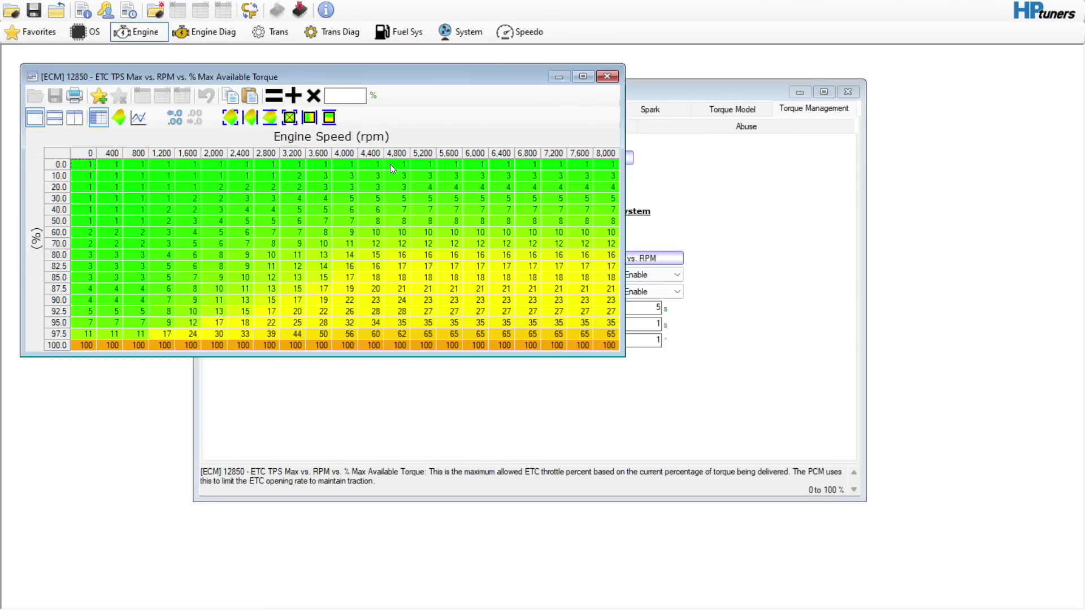
{"action": "left_click_drag", "start_coordinate": [90, 178], "coordinate": [613, 505]}
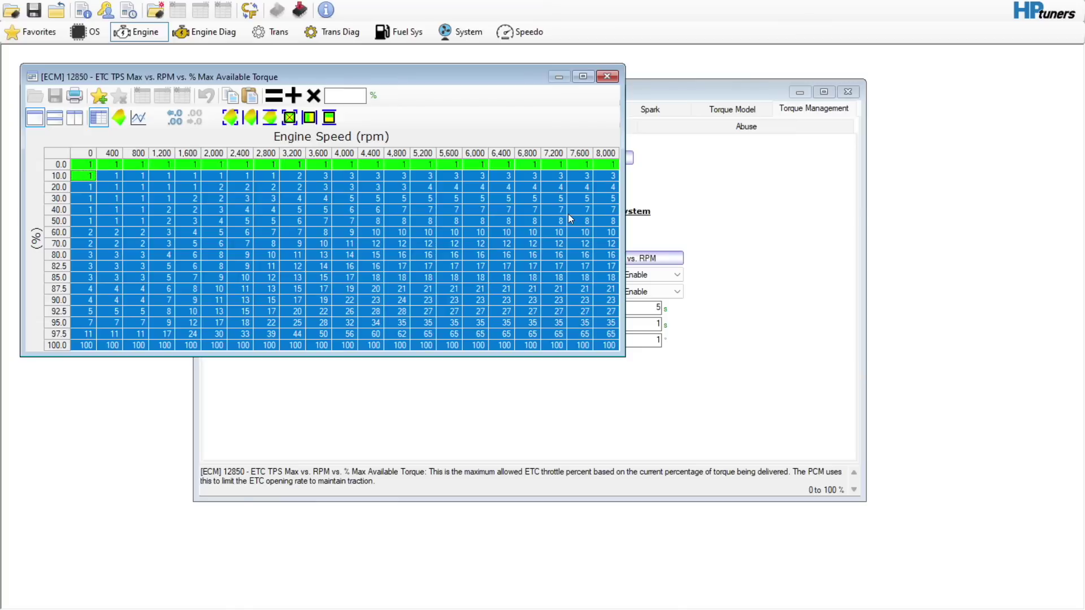
{"action": "left_click", "coordinate": [350, 100]}
{"action": "type", "text": "100"}
{"action": "left_click", "coordinate": [274, 96]}
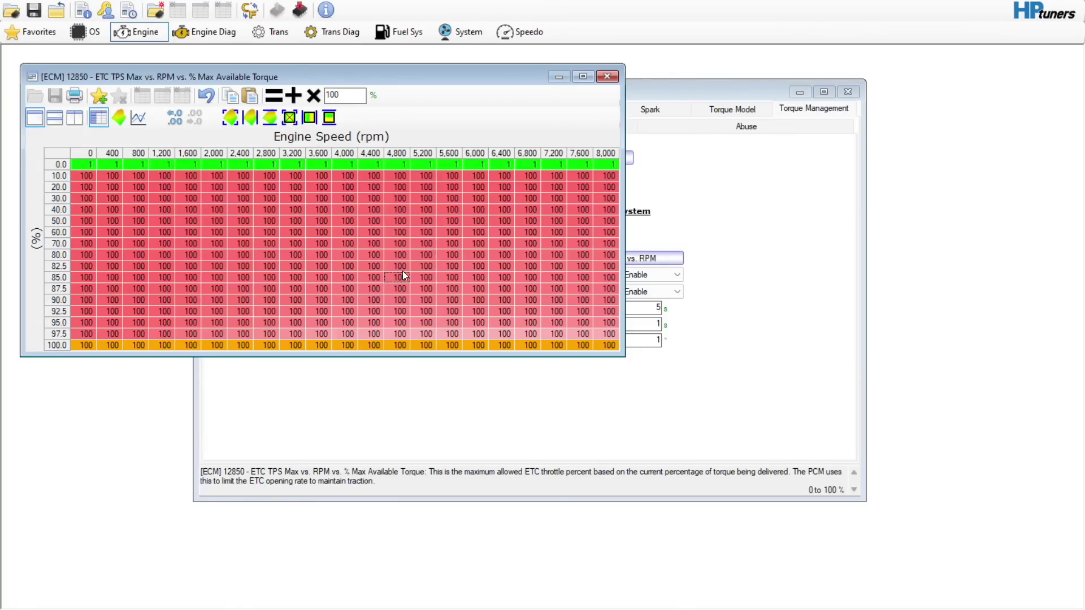
{"action": "left_click", "coordinate": [606, 79]}
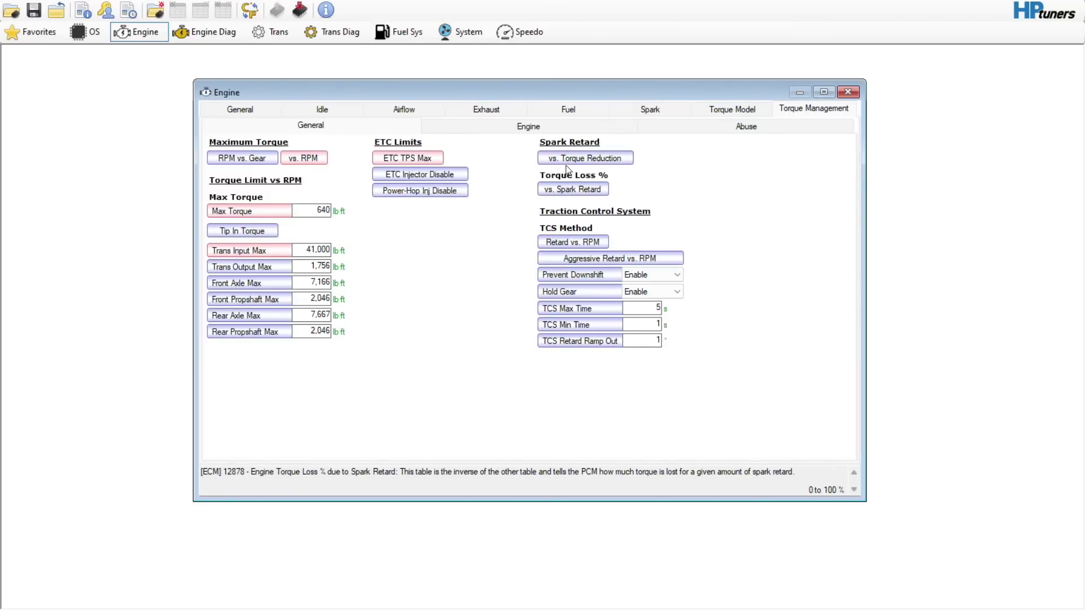
- Try multiplying the whole spark Retard vs. % Torque Reduction table by 0.5, and undo the change
{"action": "left_click", "coordinate": [585, 160]}
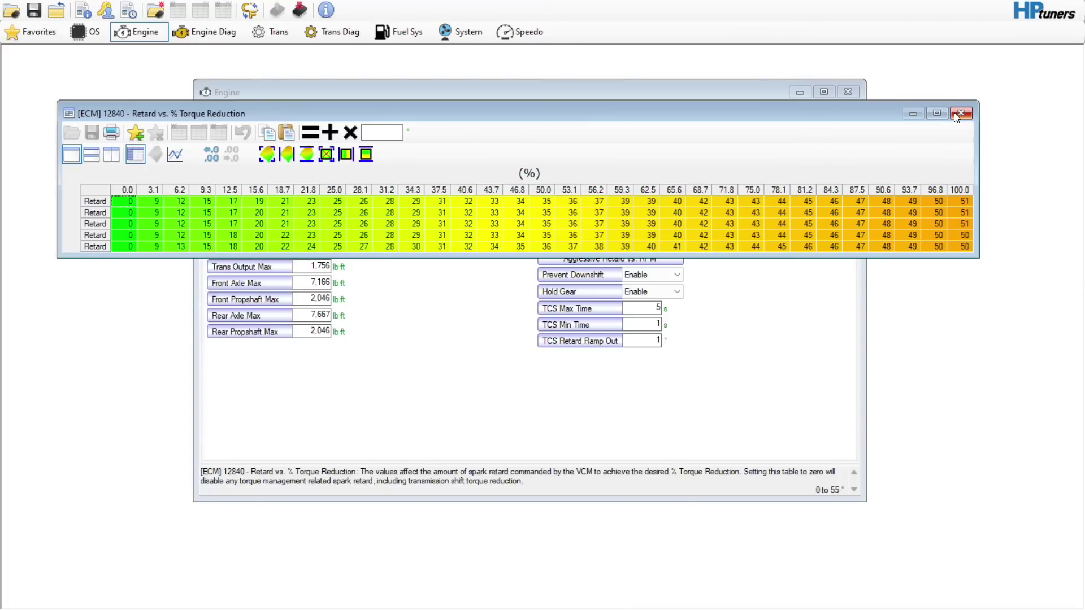
{"action": "key", "text": "ctrl+a"}
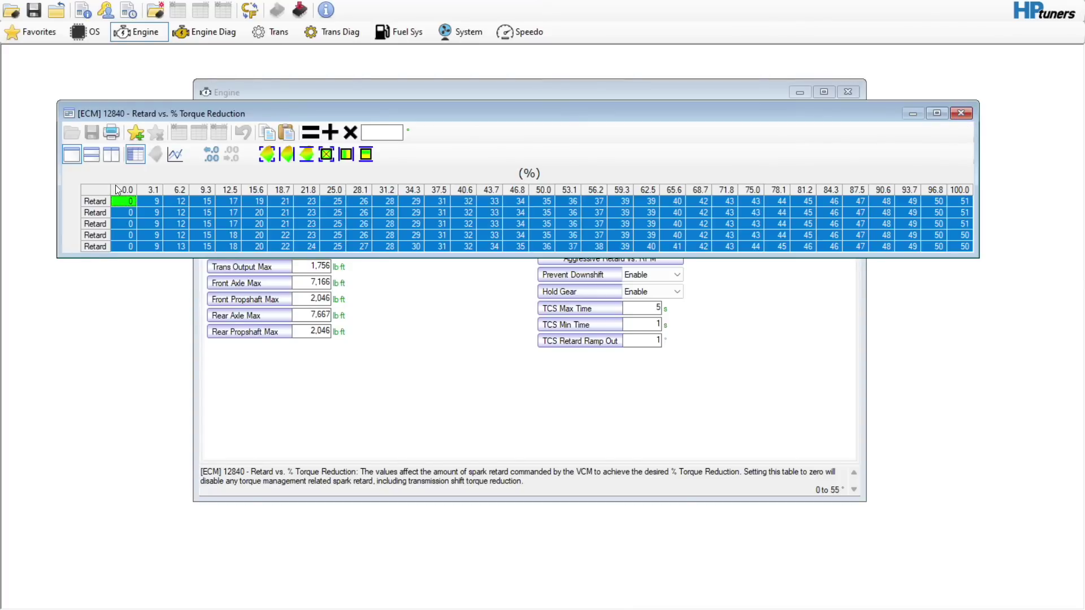
{"action": "left_click", "coordinate": [377, 133]}
{"action": "type", "text": ".5"}
{"action": "left_click", "coordinate": [350, 132]}
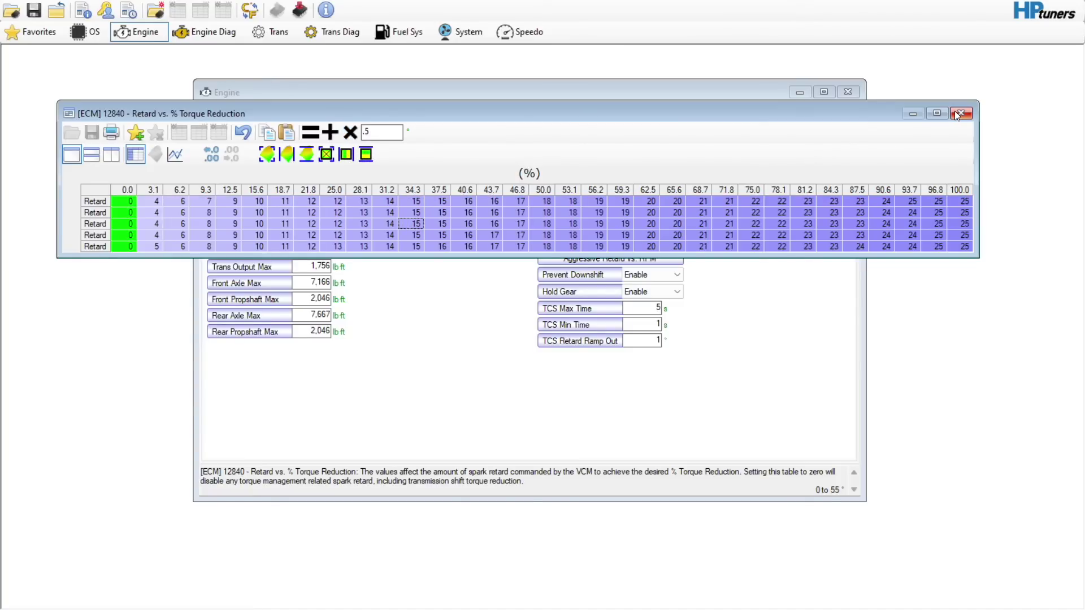
{"action": "left_click", "coordinate": [243, 132]}
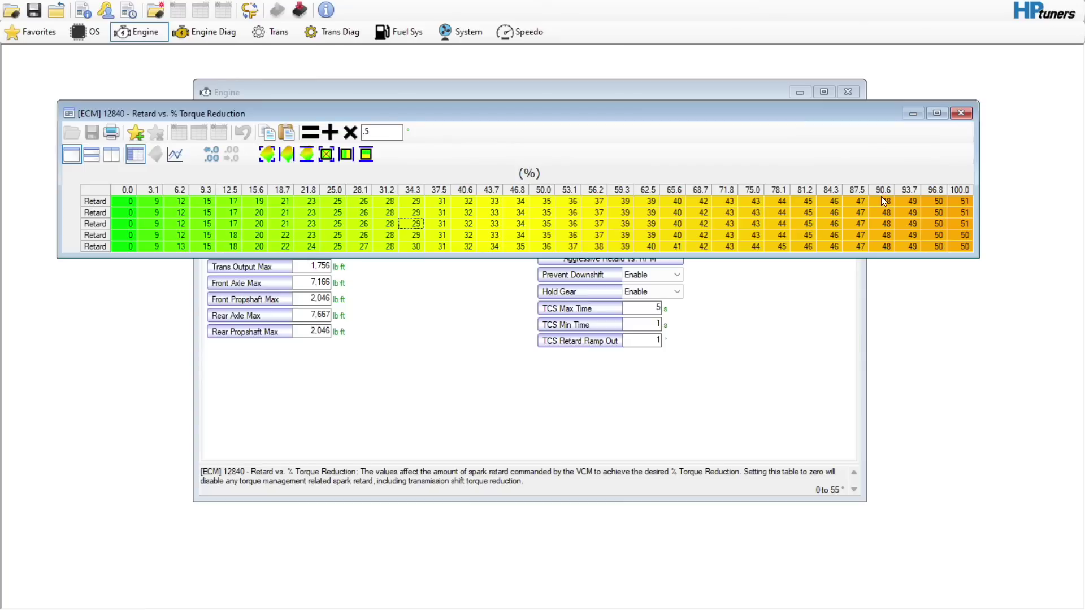
{"action": "left_click", "coordinate": [960, 113]}
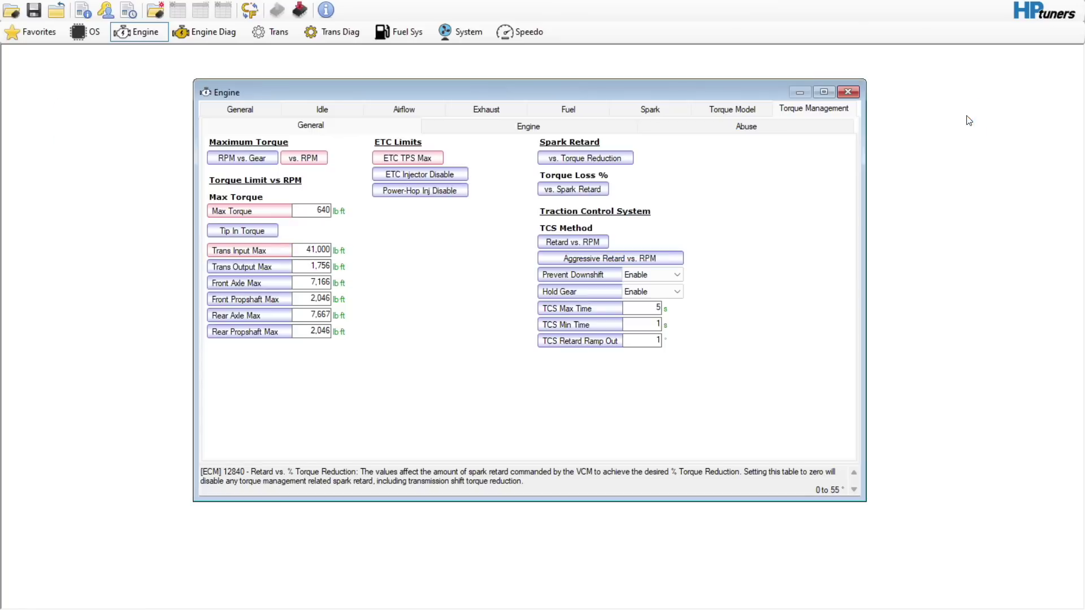
- Check the engine torque management settings and the AC Bump Torque Max Spark Retard table
{"action": "left_click", "coordinate": [610, 131]}
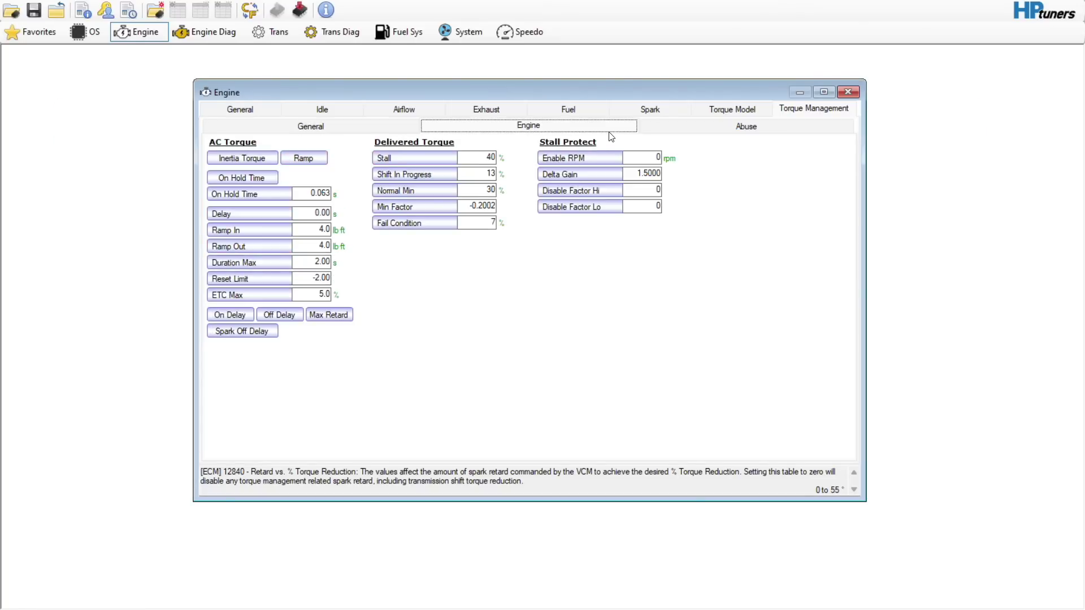
{"action": "left_click", "coordinate": [350, 315]}
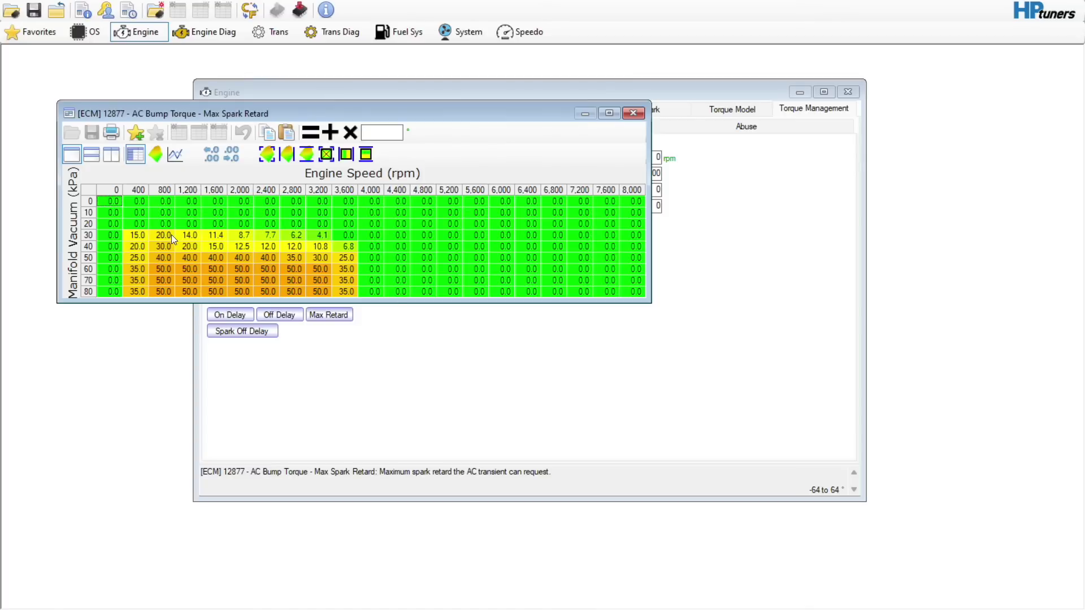
{"action": "left_click", "coordinate": [634, 113]}
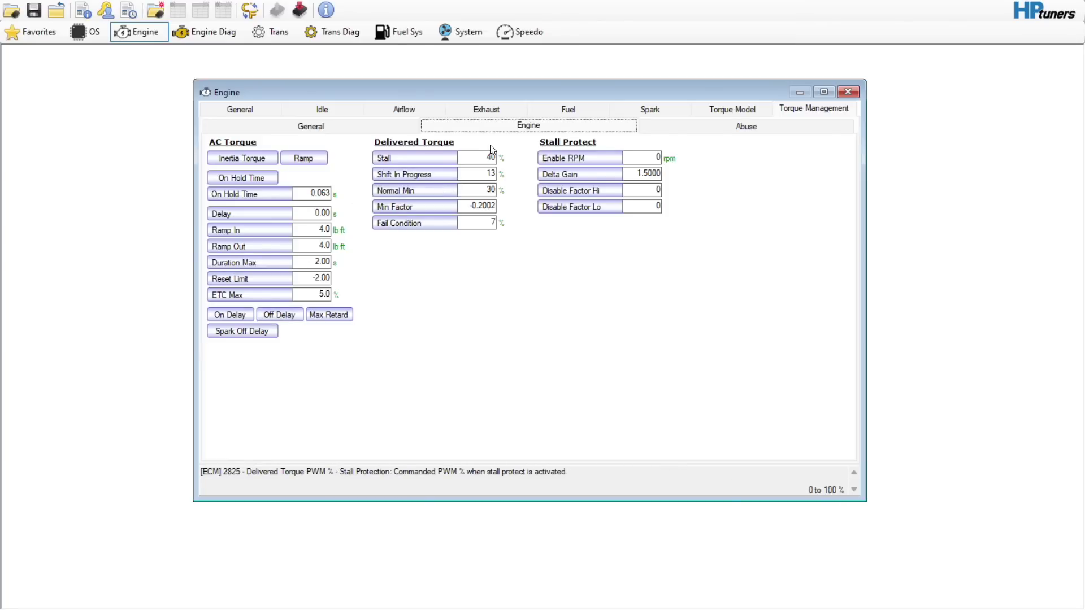
- Set the Drivetrain Abuse enable RPM to 8000 rpm
{"action": "left_click", "coordinate": [649, 129]}
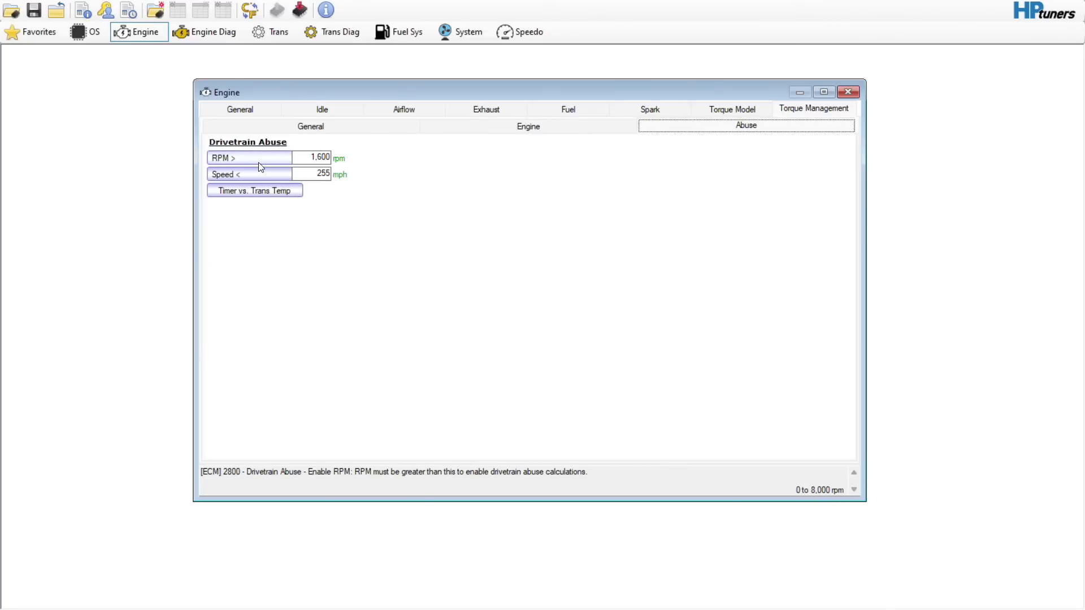
{"action": "key", "text": "Tab"}
{"action": "type", "text": "8000"}
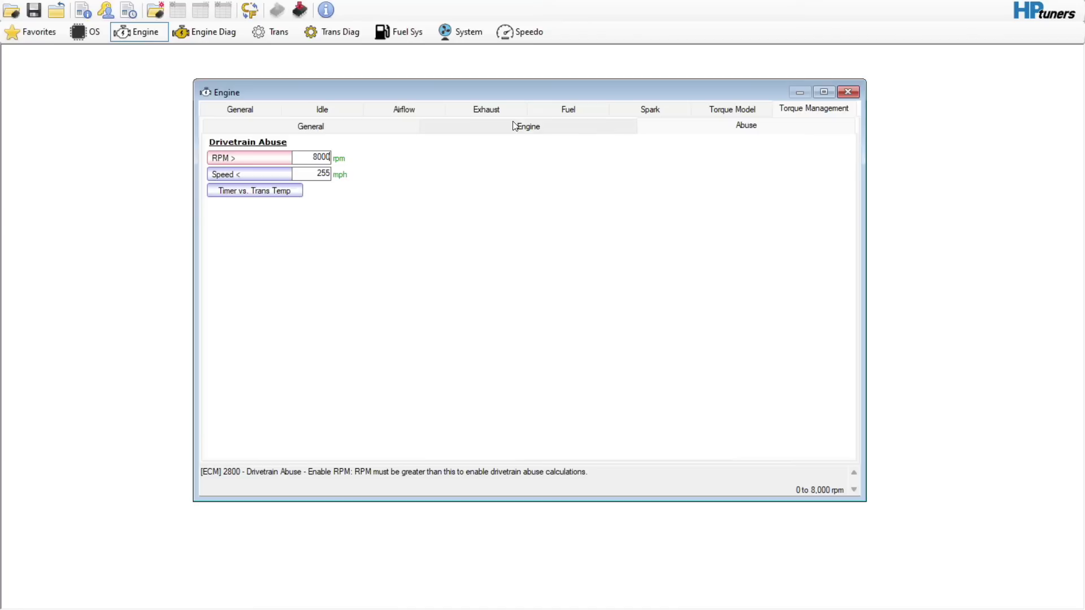
- Set every cell of the Calculated Airmass vs. TPS vs. RPM table for the P1514/P0068 error to 4.10 g
{"action": "left_click", "coordinate": [215, 37]}
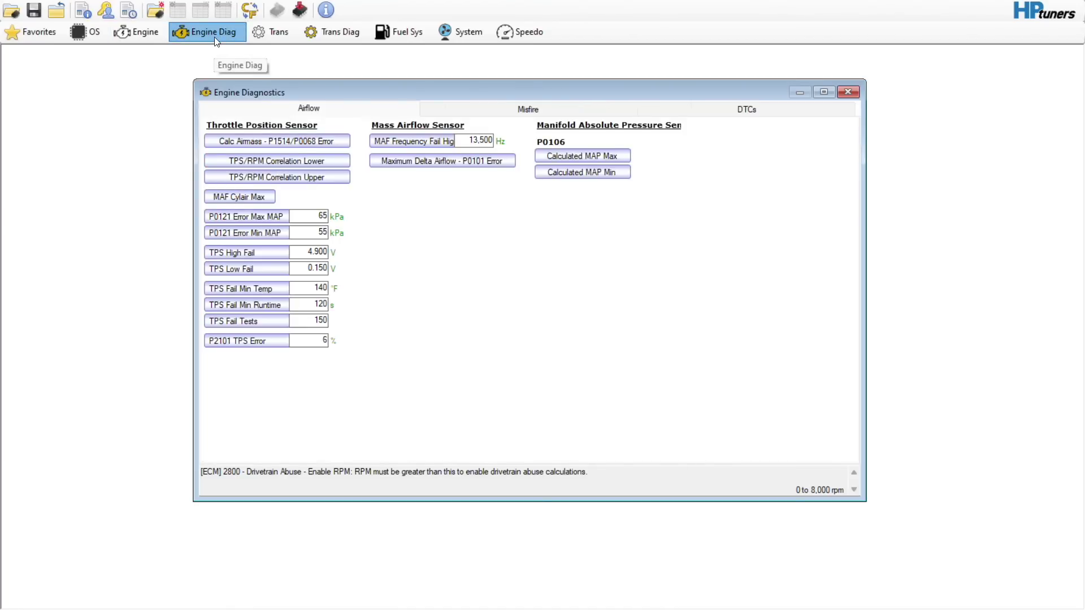
{"action": "left_click", "coordinate": [293, 146]}
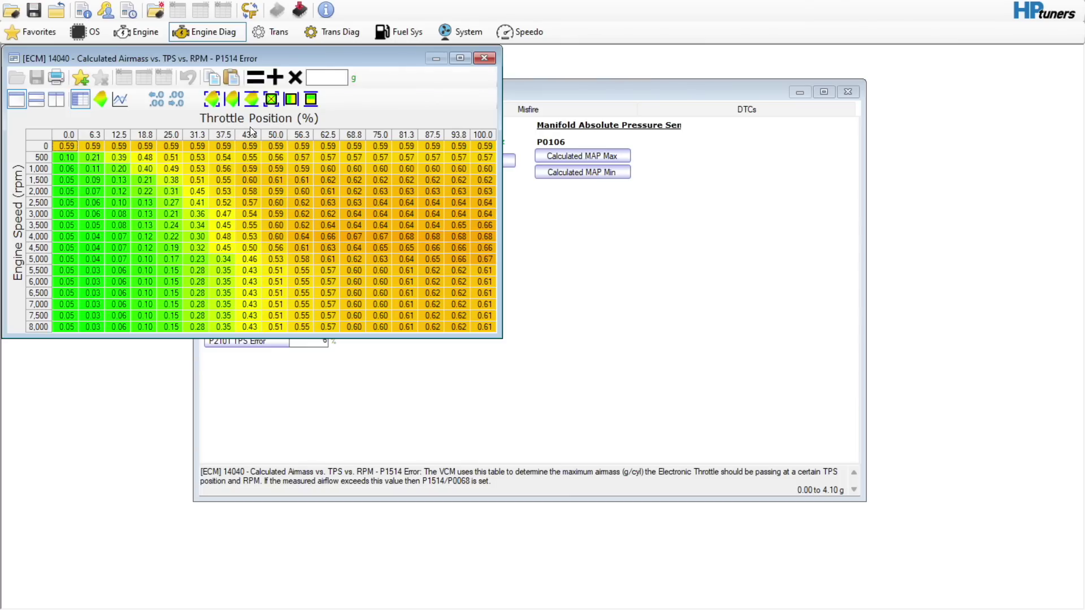
{"action": "left_click", "coordinate": [48, 133]}
{"action": "left_click", "coordinate": [326, 79]}
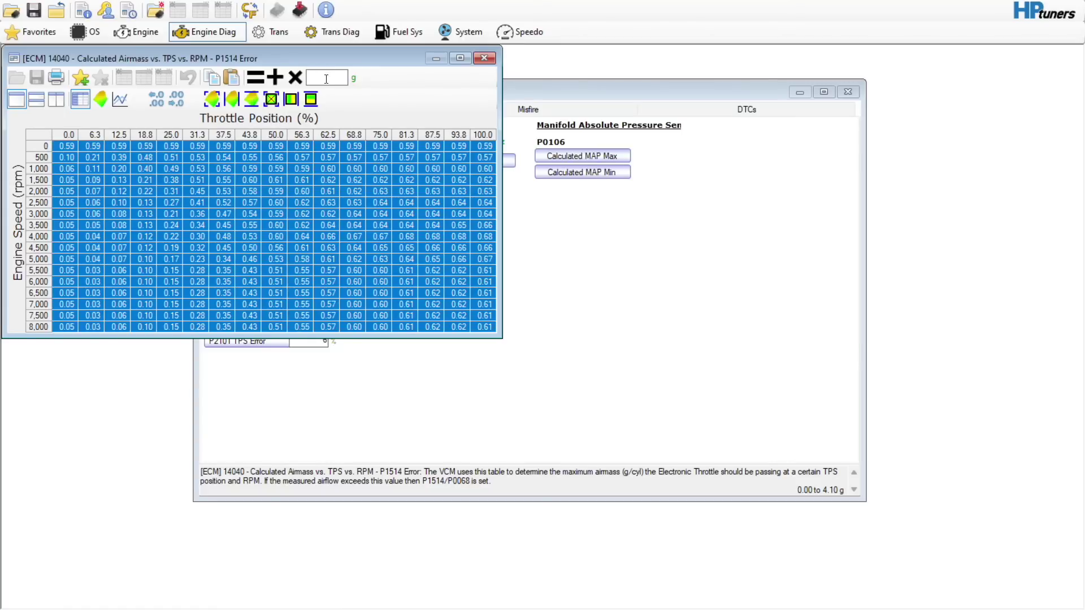
{"action": "type", "text": "4.10"}
{"action": "left_click", "coordinate": [255, 78]}
{"action": "left_click", "coordinate": [302, 169]}
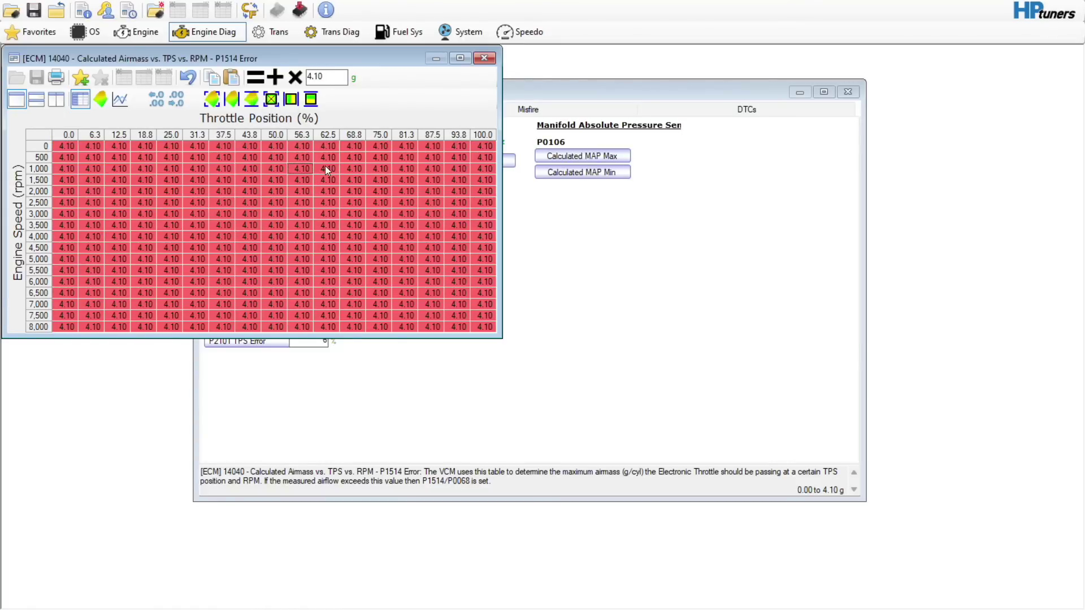
{"action": "left_click", "coordinate": [484, 59]}
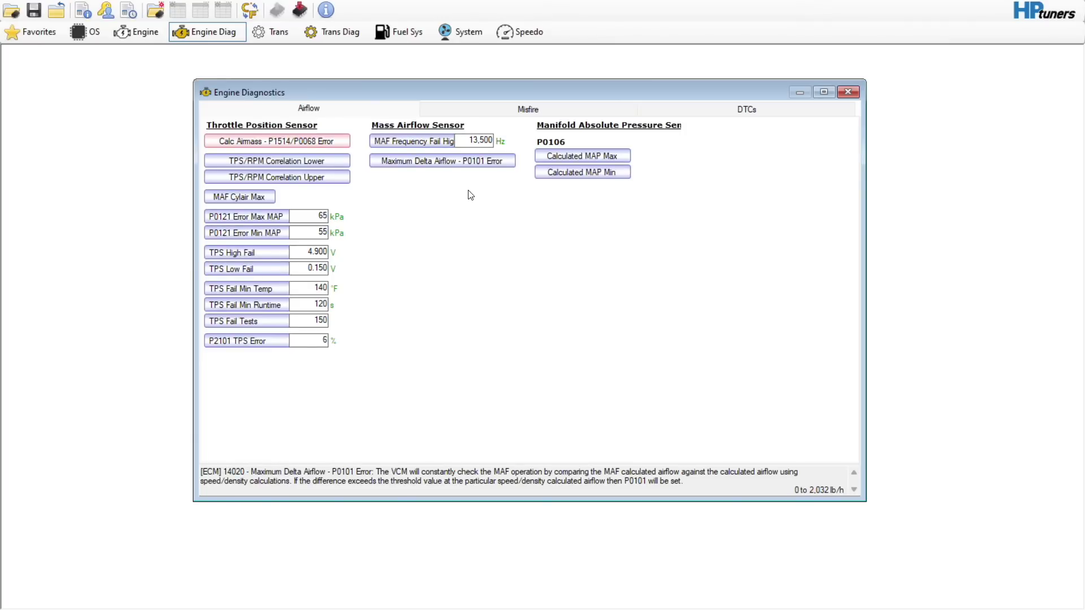
- Look through the engine misfire and DTC diagnostics, the fuel tank settings and the general system settings
{"action": "left_click", "coordinate": [473, 110]}
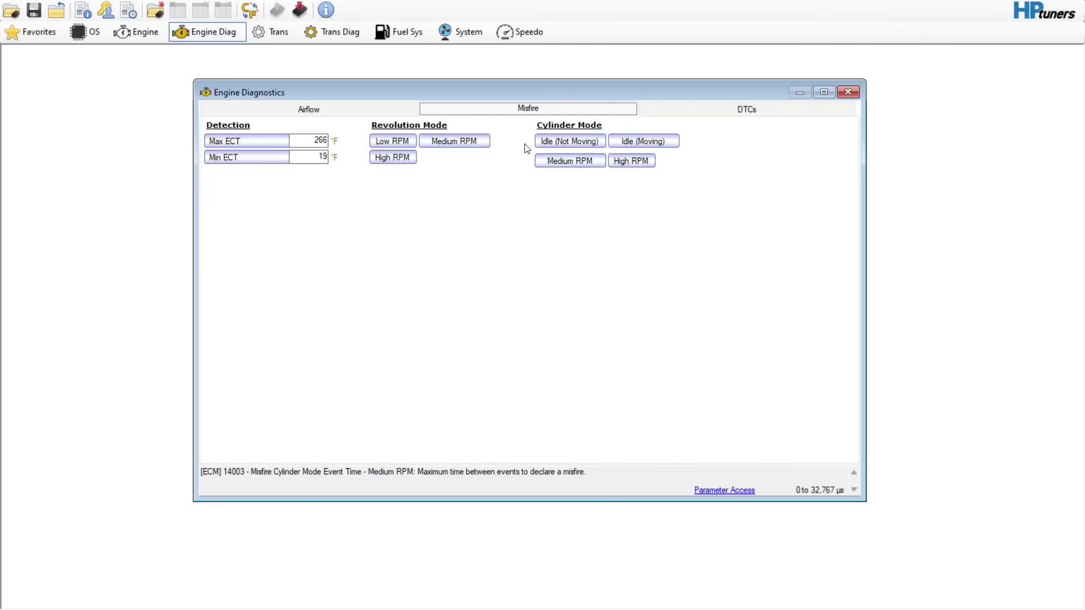
{"action": "left_click", "coordinate": [686, 111]}
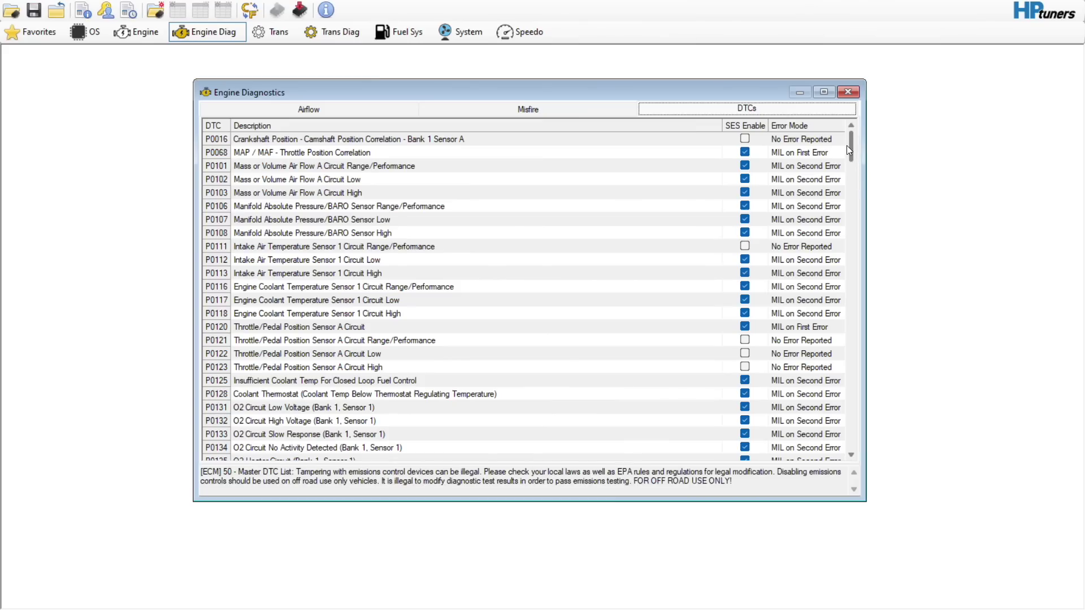
{"action": "mouse_move", "coordinate": [848, 146]}
{"action": "left_mouse_down"}
{"action": "mouse_move", "coordinate": [852, 184]}
{"action": "mouse_move", "coordinate": [846, 128]}
{"action": "left_mouse_up"}
{"action": "left_click", "coordinate": [845, 92]}
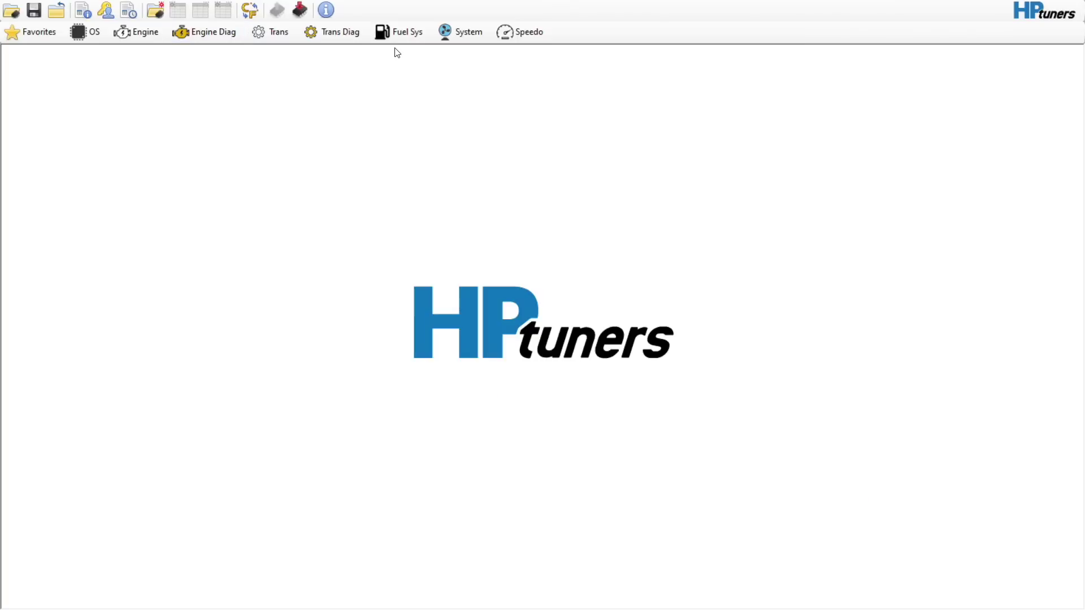
{"action": "left_click", "coordinate": [396, 34]}
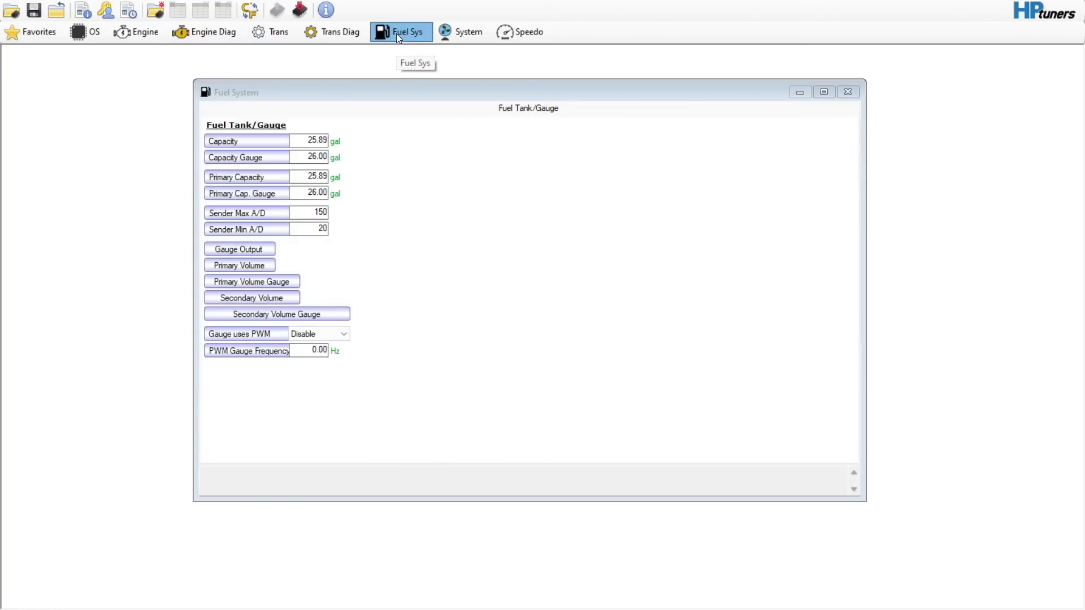
{"action": "left_click", "coordinate": [461, 32]}
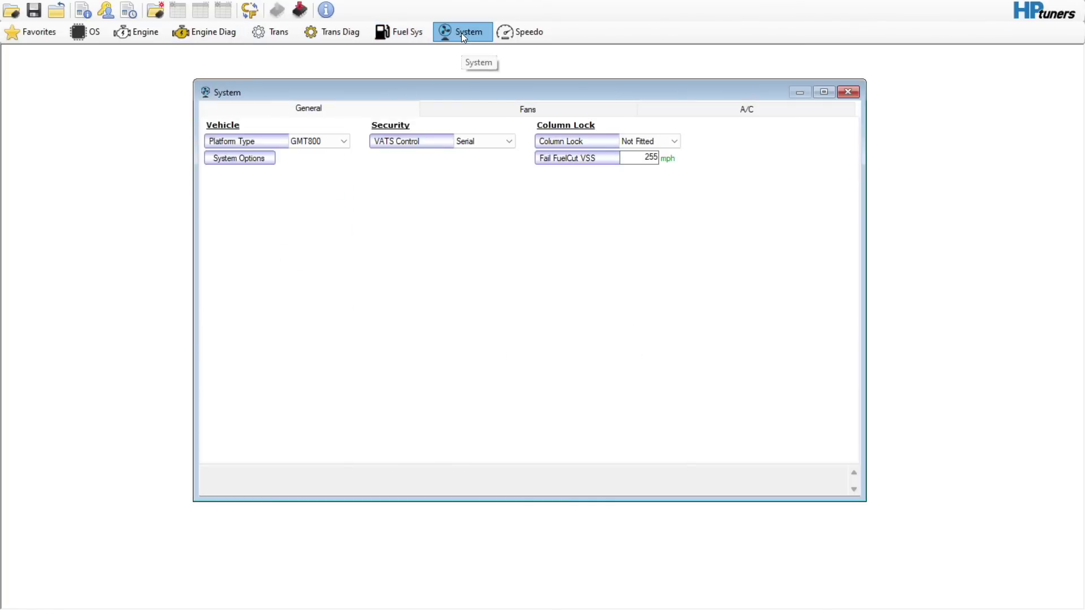
- Try 2 Fans as the cooling fan type and restore it to No Fans
{"action": "left_click", "coordinate": [502, 107]}
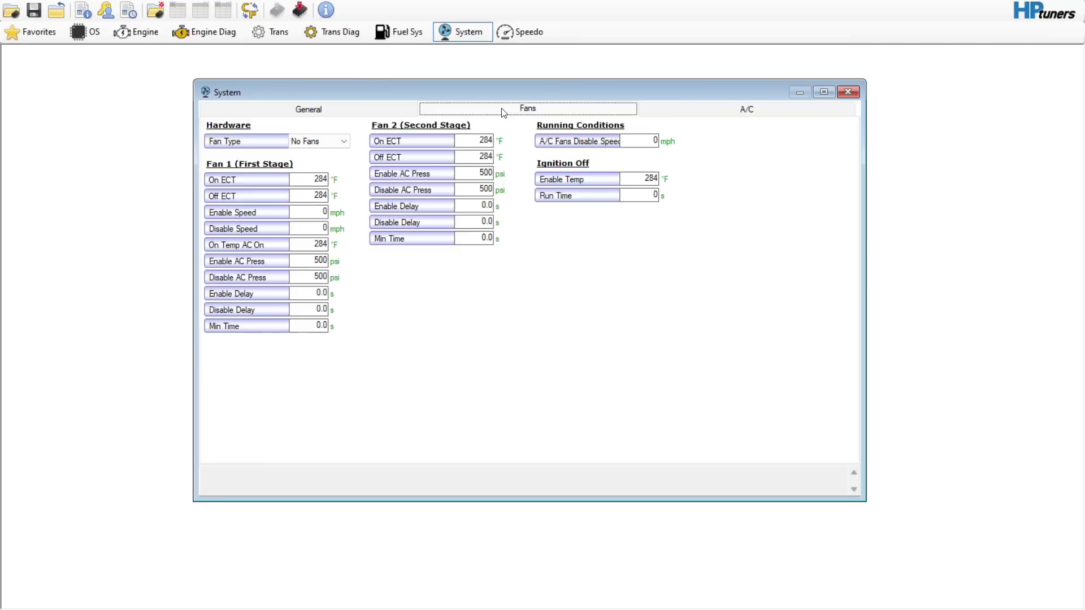
{"action": "left_click", "coordinate": [326, 148]}
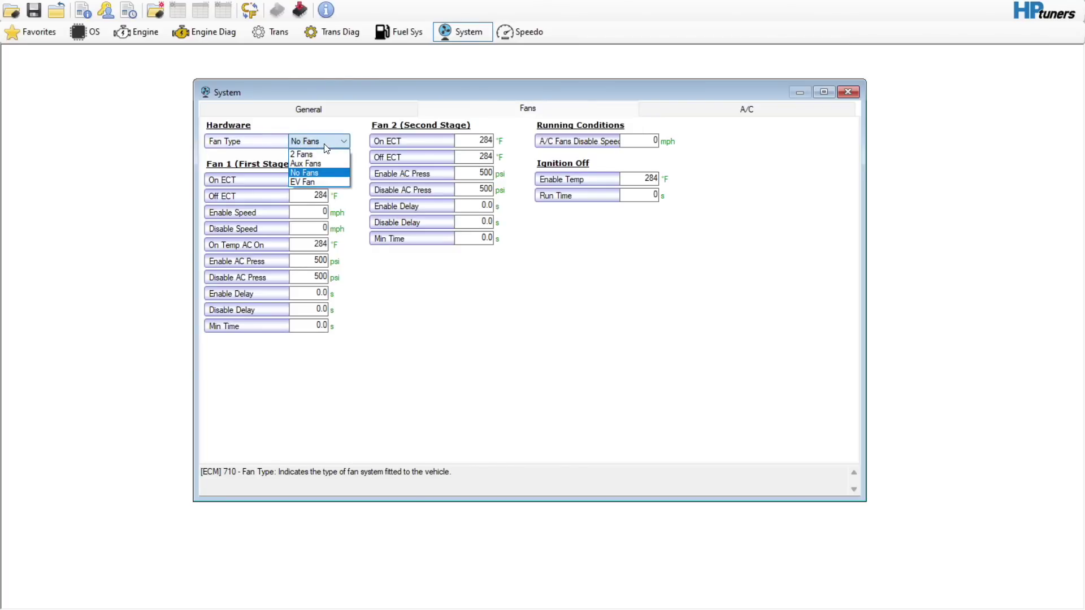
{"action": "left_click", "coordinate": [327, 154]}
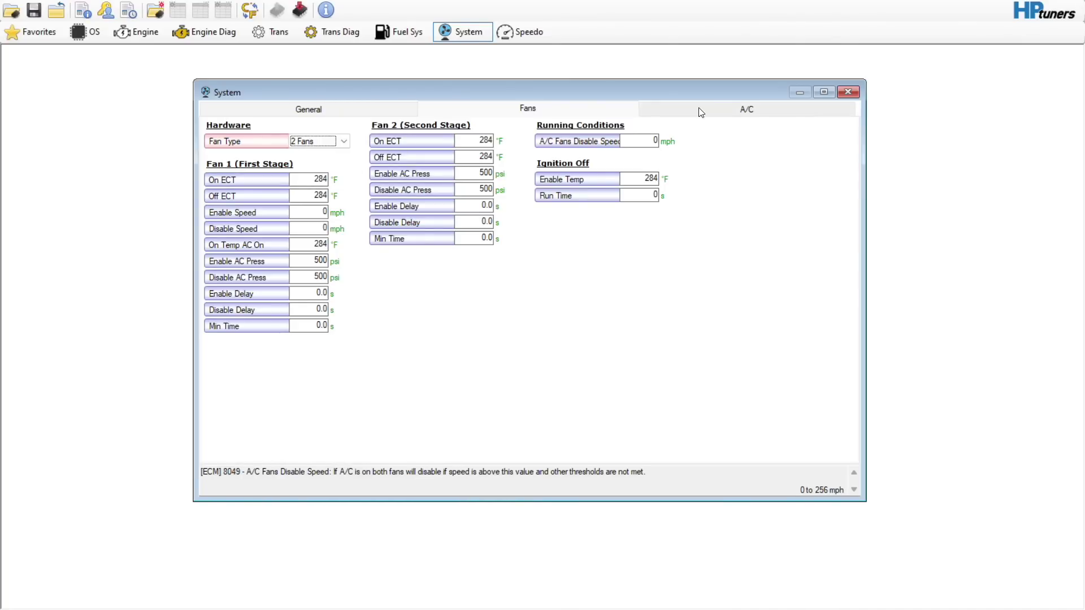
{"action": "left_click", "coordinate": [329, 143]}
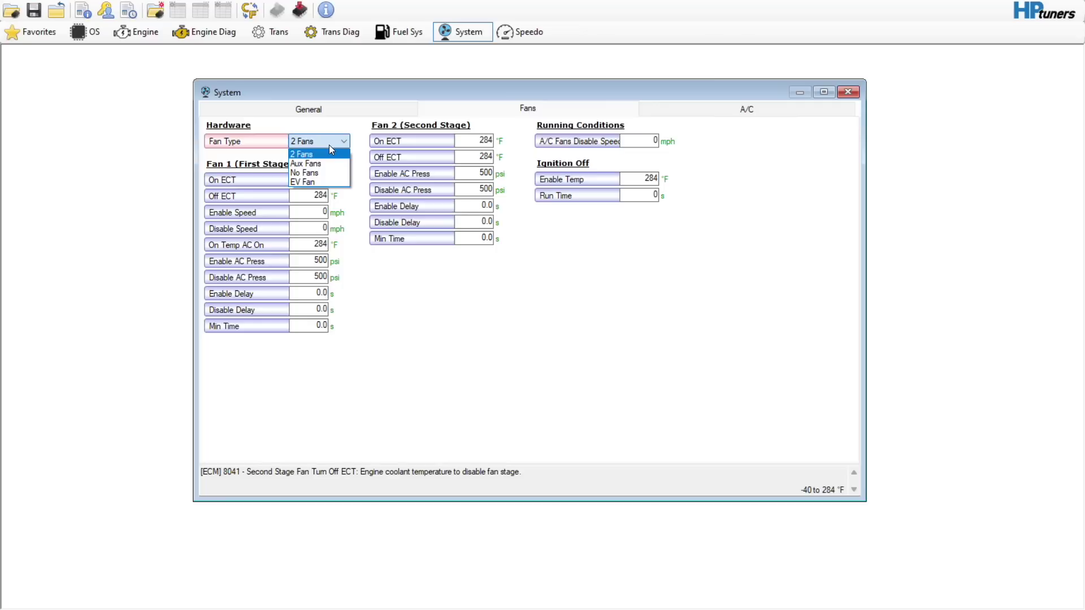
{"action": "left_click", "coordinate": [316, 173]}
- Set the A/C Disable RPM to 4000 rpm and the A/C Re-Enable RPM to 3800 rpm
{"action": "left_click", "coordinate": [696, 110]}
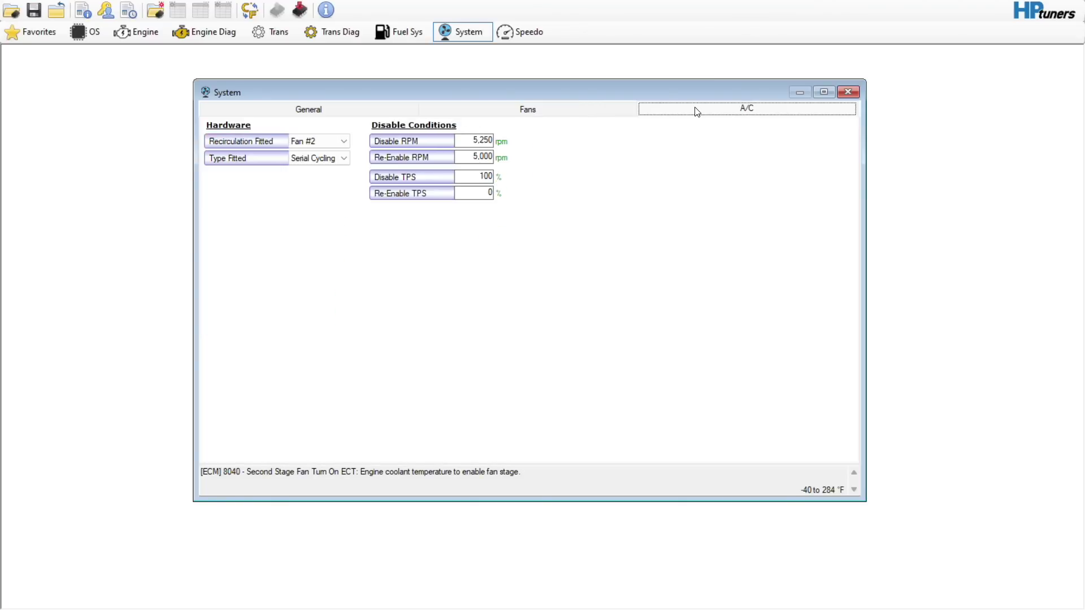
{"action": "key", "text": "Tab"}
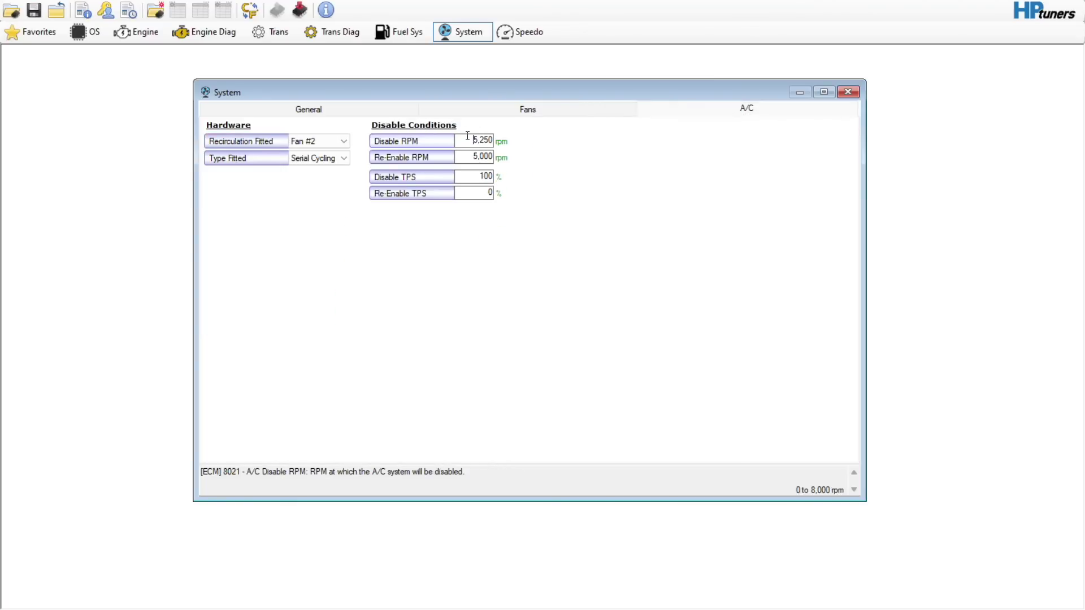
{"action": "type", "text": "4000"}
{"action": "key", "text": "Tab"}
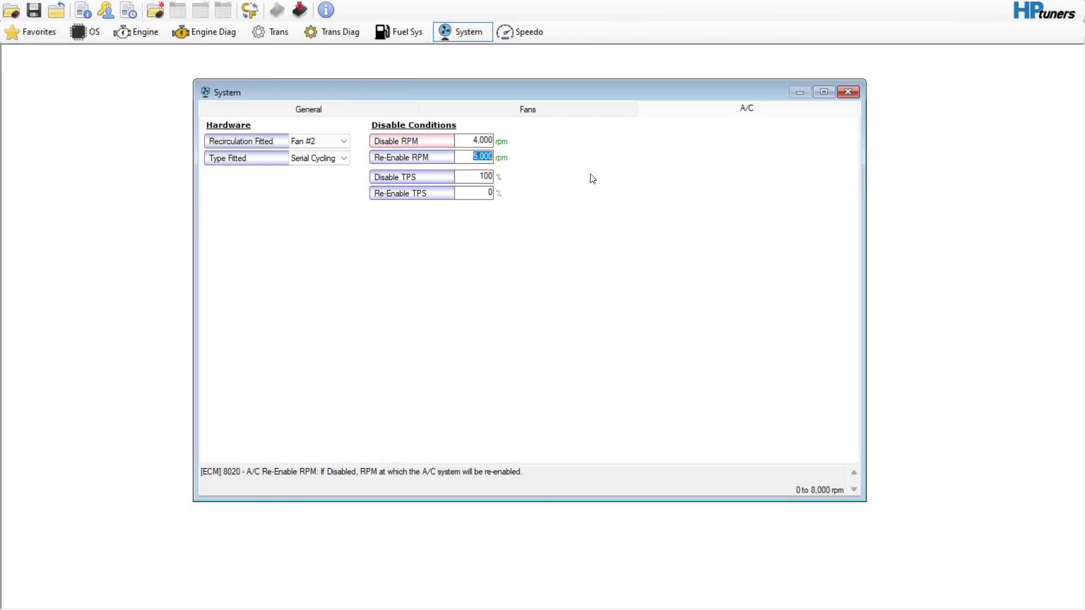
{"action": "type", "text": "3800"}
- Set the A/C Disable TPS to 80% and the A/C Re-Enable TPS to 70%
{"action": "key", "text": "Tab"}
{"action": "type", "text": "80"}
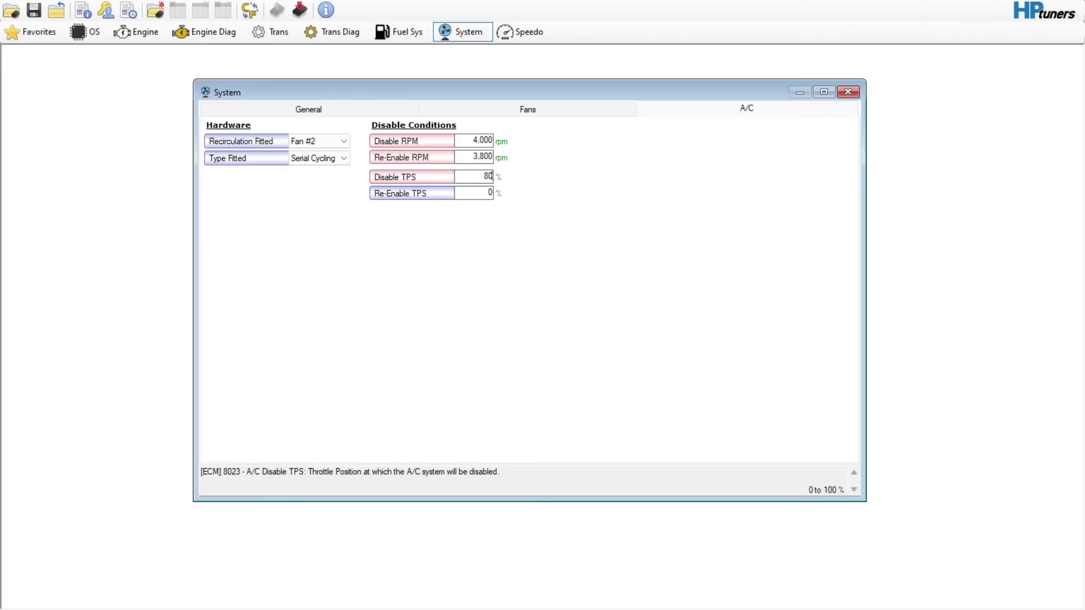
{"action": "key", "text": "Tab"}
{"action": "type", "text": "70"}
{"action": "key", "text": "Return"}
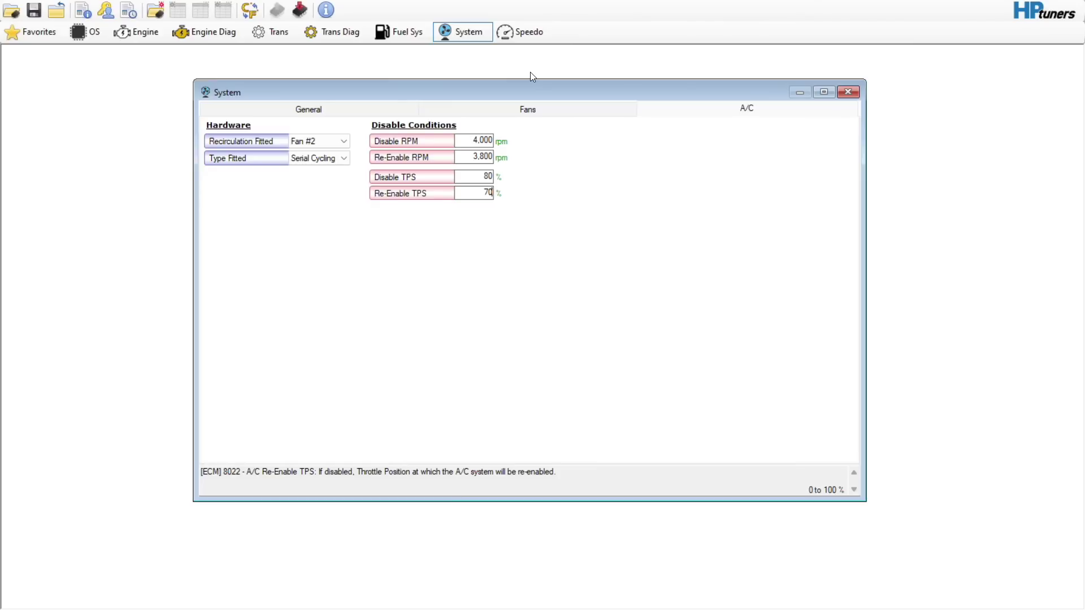
- Check the speedometer calibration and the Gear/Tire Wizard's tire size and gear ratio options, leaving the wizard without adjusting anything
{"action": "left_click", "coordinate": [522, 39]}
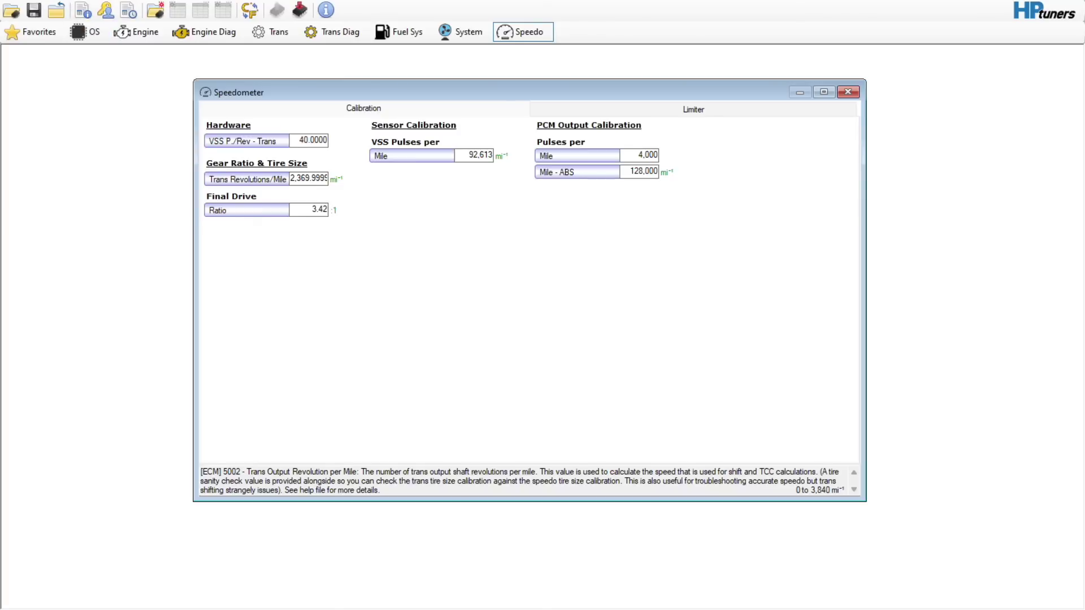
{"action": "left_click", "coordinate": [42, 2]}
{"action": "left_click", "coordinate": [85, 55]}
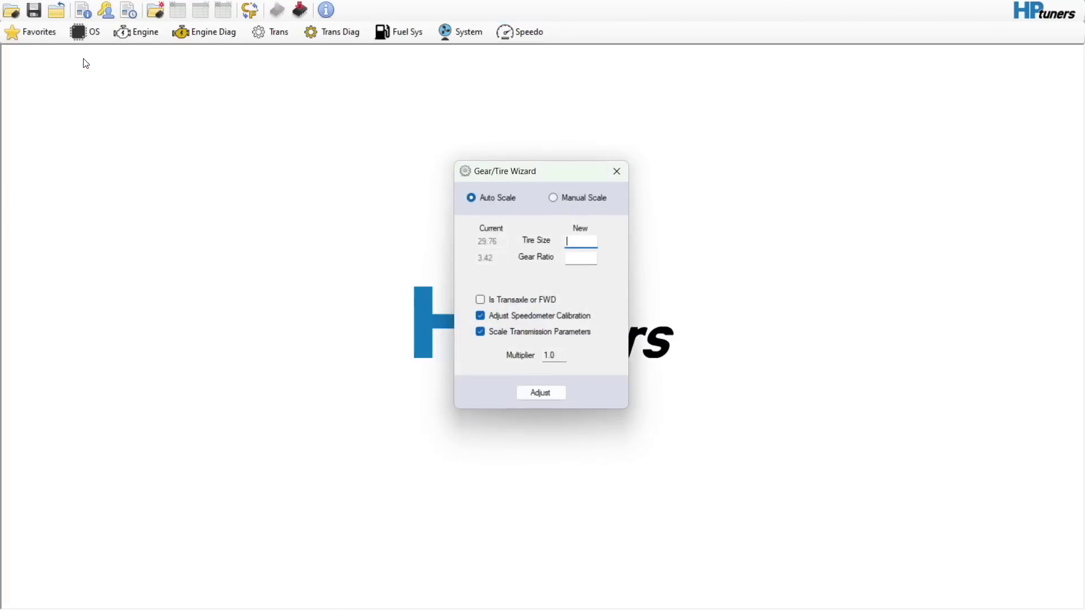
{"action": "left_click", "coordinate": [620, 170]}
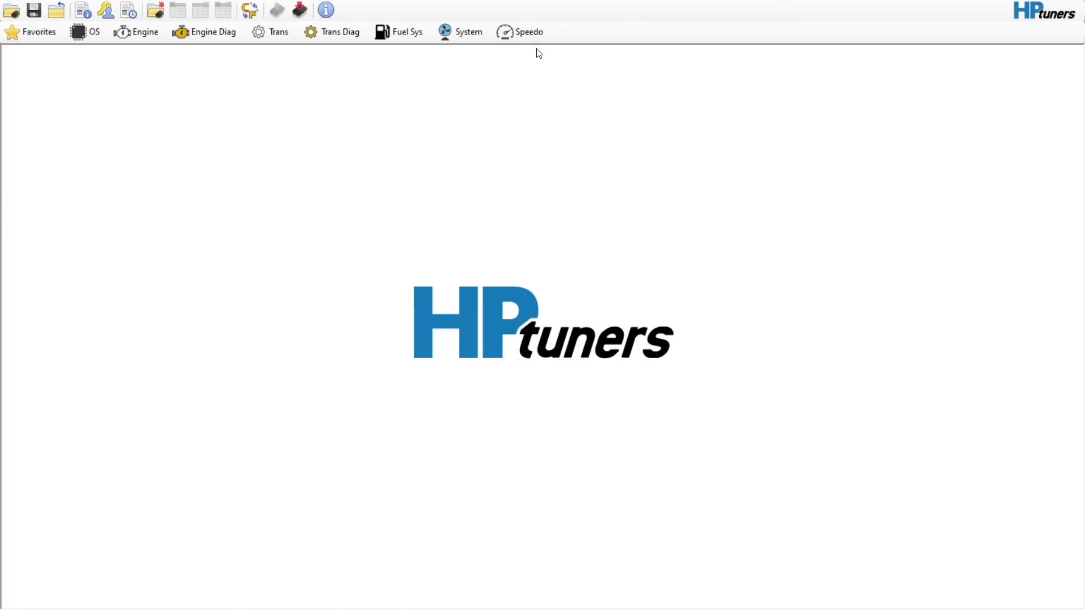
- Set the fuel-based Speed Limiter to 120 mph in the speedometer limiter settings
{"action": "left_click", "coordinate": [527, 34]}
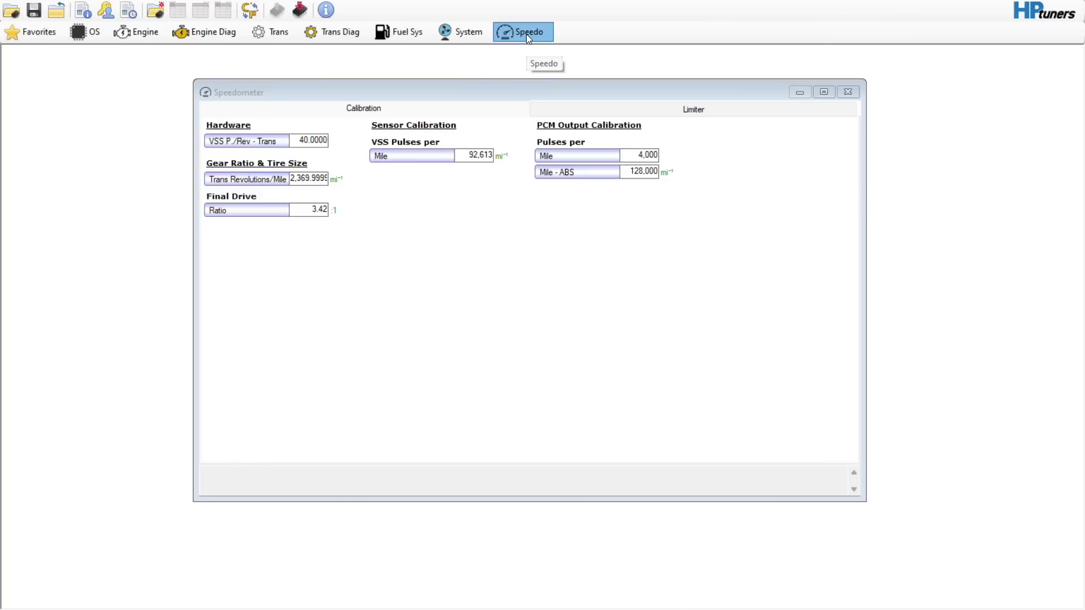
{"action": "left_click", "coordinate": [584, 110]}
{"action": "key", "text": "Tab"}
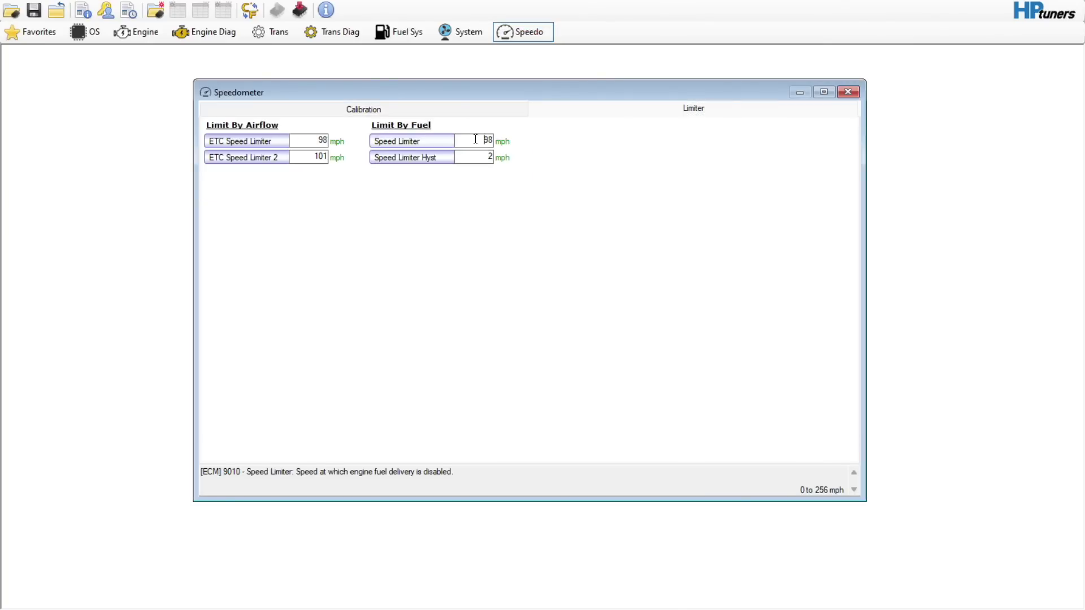
{"action": "type", "text": "120"}
{"action": "key", "text": "Return"}
- Set ETC Speed Limiter and ETC Speed Limiter 2 to 120 mph under Limit By Airflow
{"action": "left_click", "coordinate": [308, 140]}
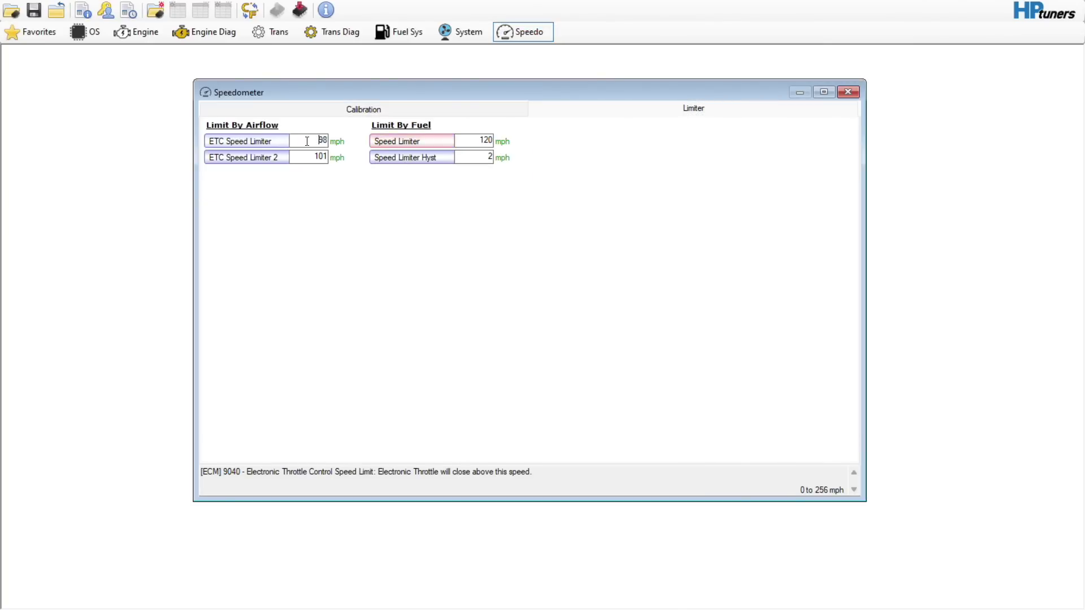
{"action": "type", "text": "120"}
{"action": "key", "text": "Return"}
{"action": "type", "text": "120"}
{"action": "key", "text": "Return"}
- Review the speedometer calibration and the general torque management settings of the engine
{"action": "left_click", "coordinate": [448, 104]}
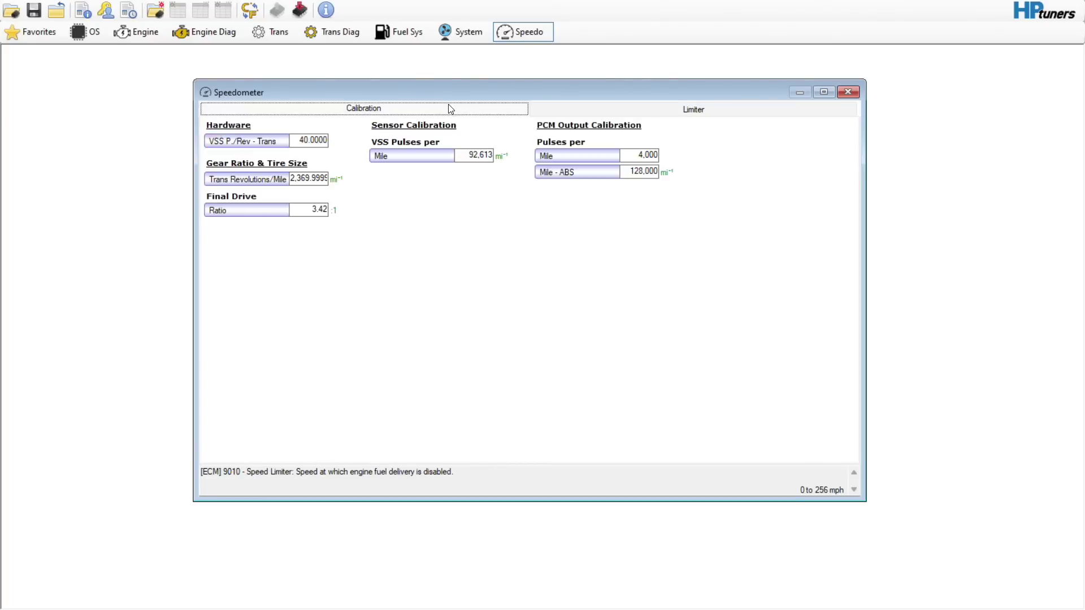
{"action": "left_click", "coordinate": [145, 39]}
{"action": "left_click", "coordinate": [367, 126]}
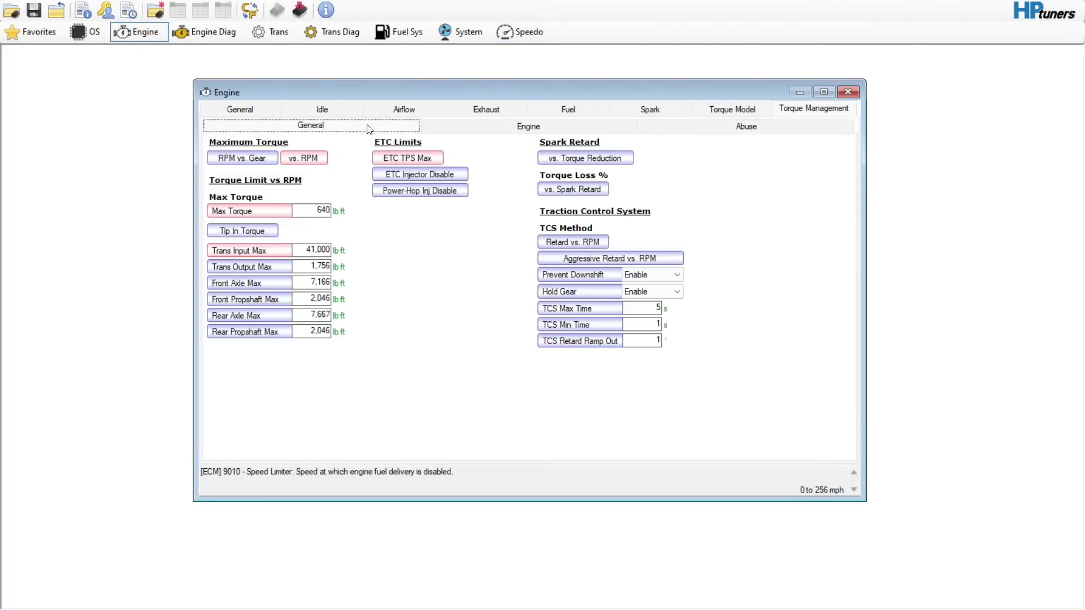